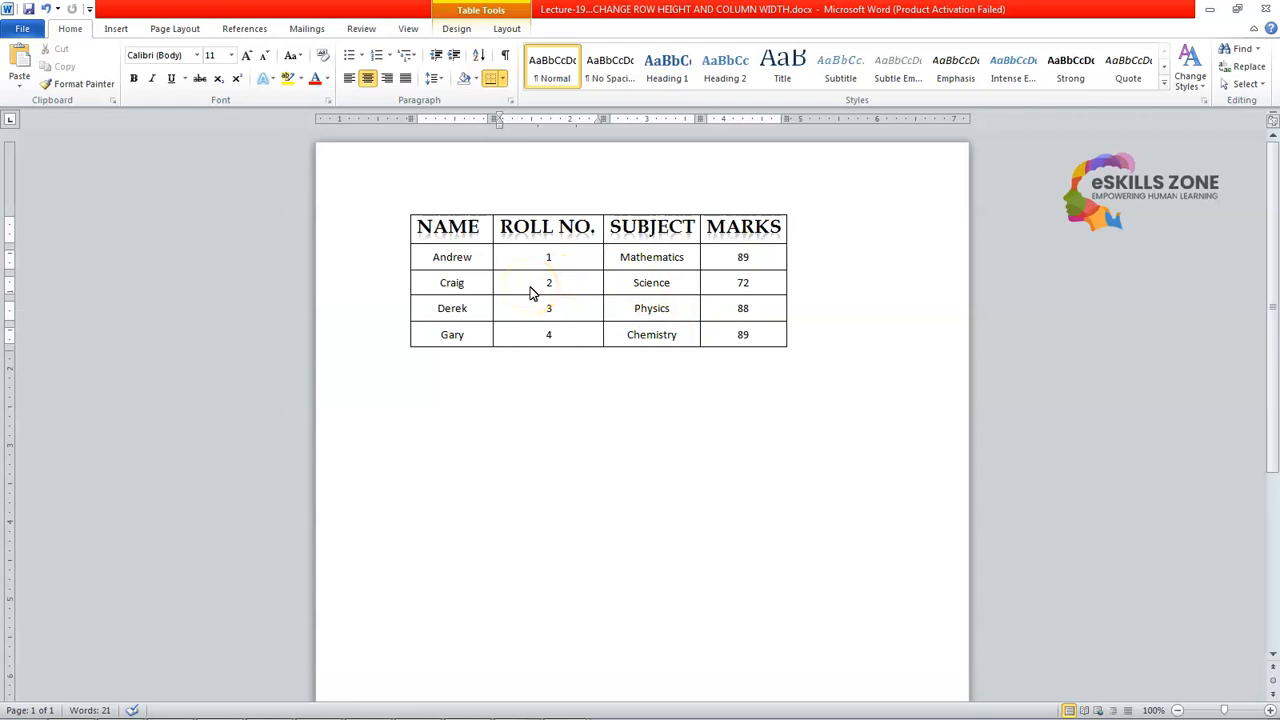
Specify a height of 1 inch for the table's last row in its row properties.
left_click(458, 338)
left_click_drag(453, 336, 740, 338)
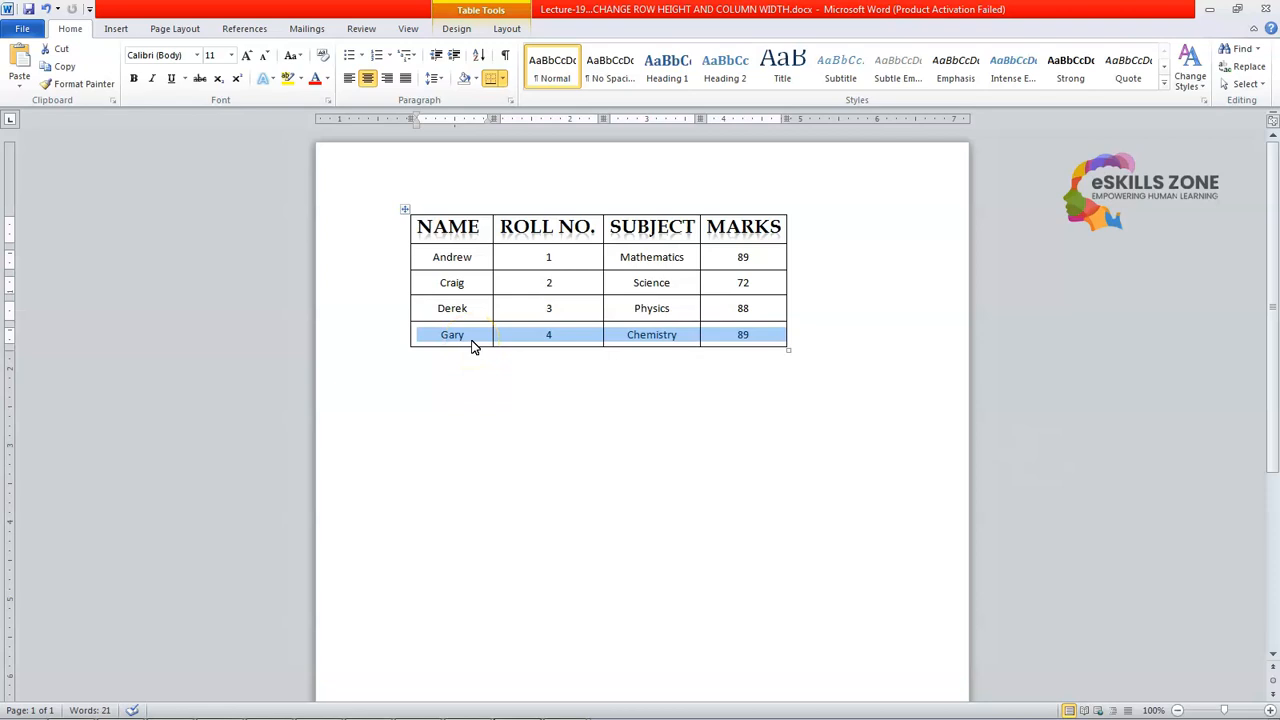
left_click(505, 28)
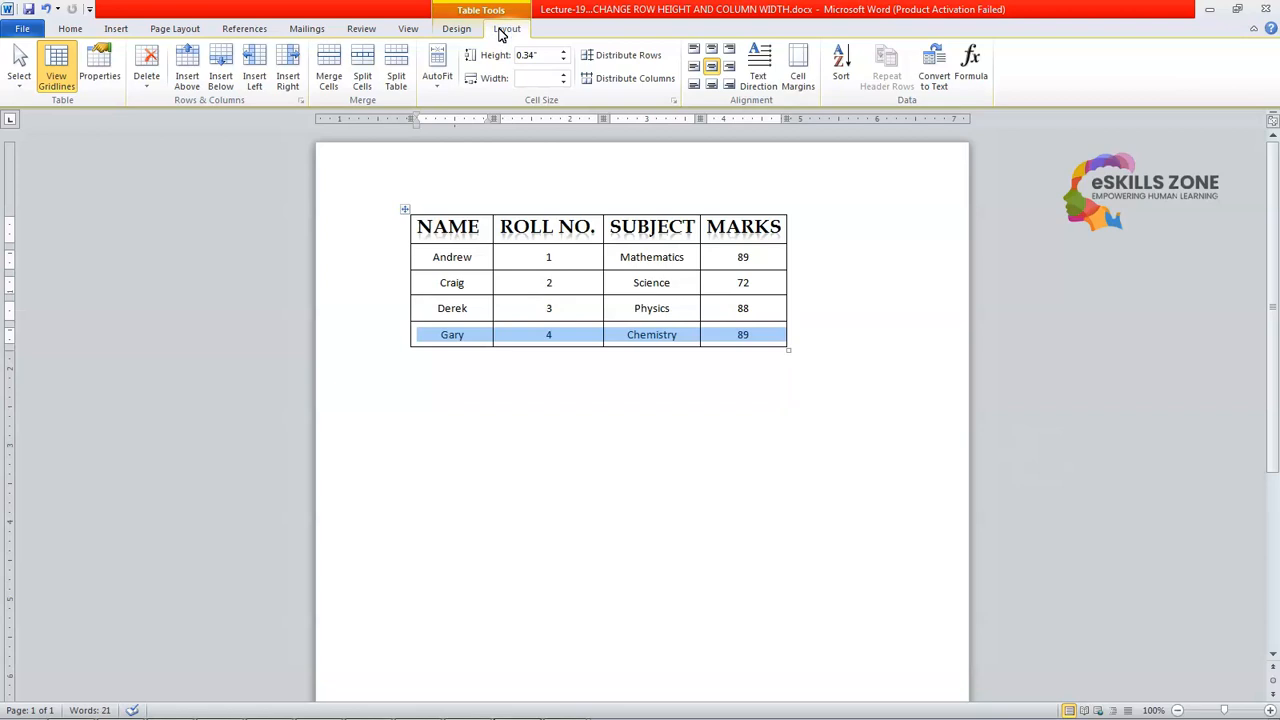
left_click(104, 72)
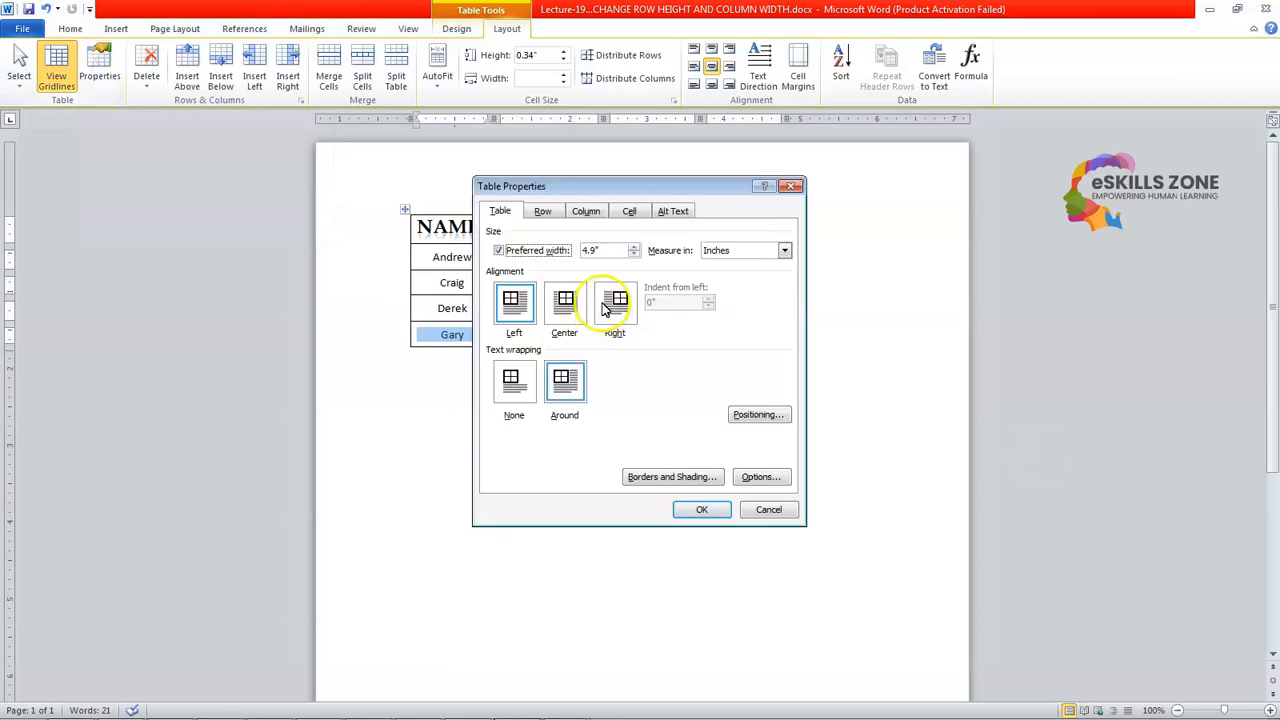
left_click_drag(600, 189, 196, 146)
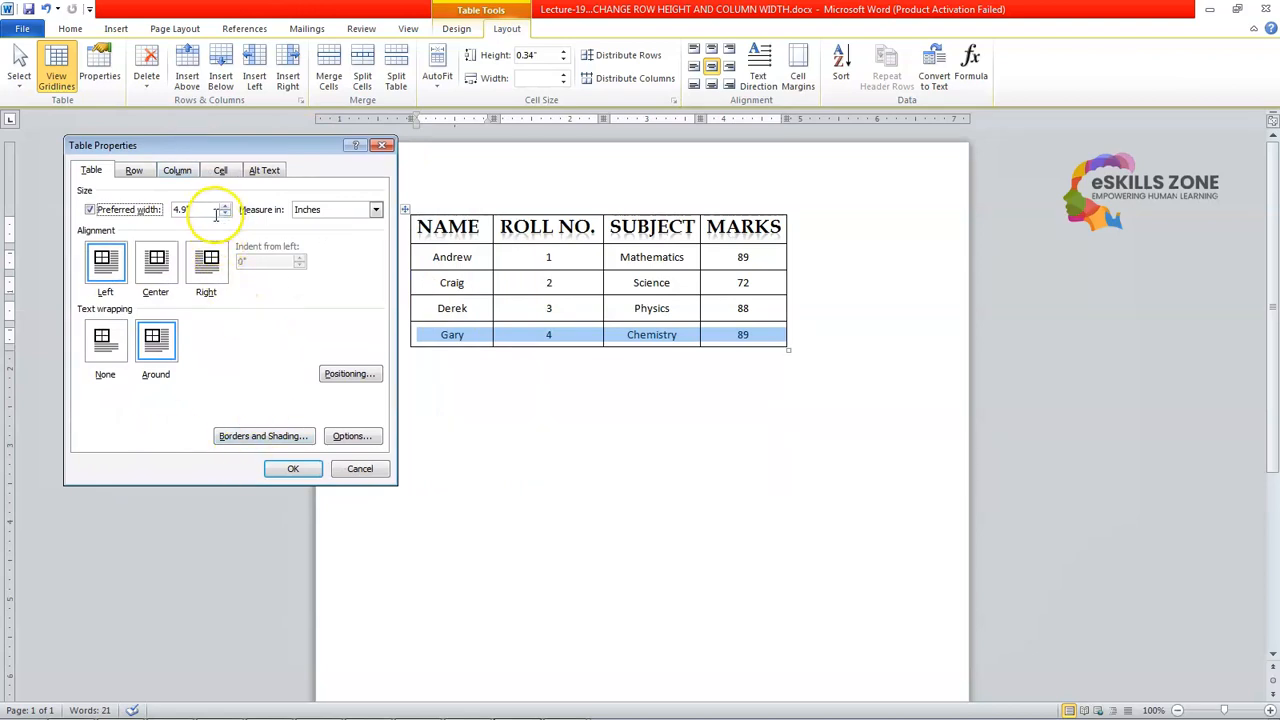
left_click(136, 171)
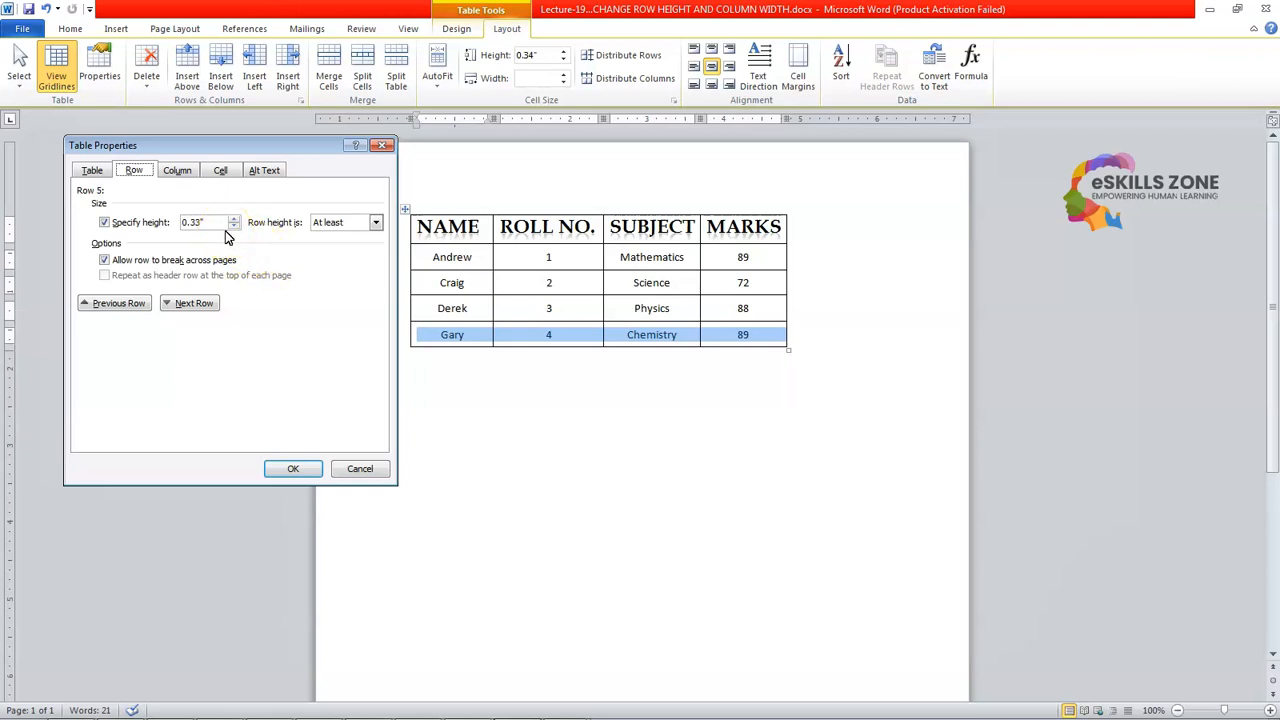
left_click(104, 222)
left_click(105, 223)
left_click(232, 218)
left_click(232, 218)
left_click(232, 218)
left_click(232, 218)
left_click(232, 218)
left_click(233, 218)
left_click(233, 218)
Set the last row's height rule to Exactly and apply the row properties.
left_click(376, 223)
left_click(376, 223)
left_click(376, 223)
left_click(358, 250)
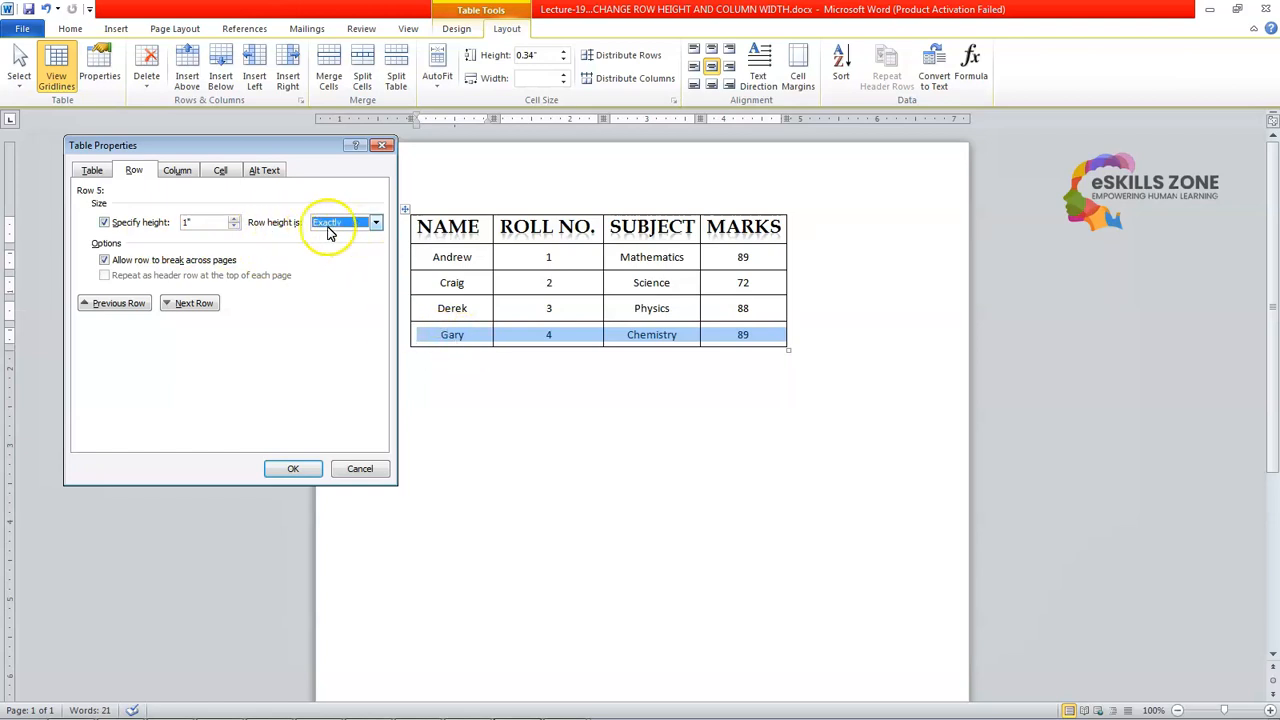
left_click(286, 474)
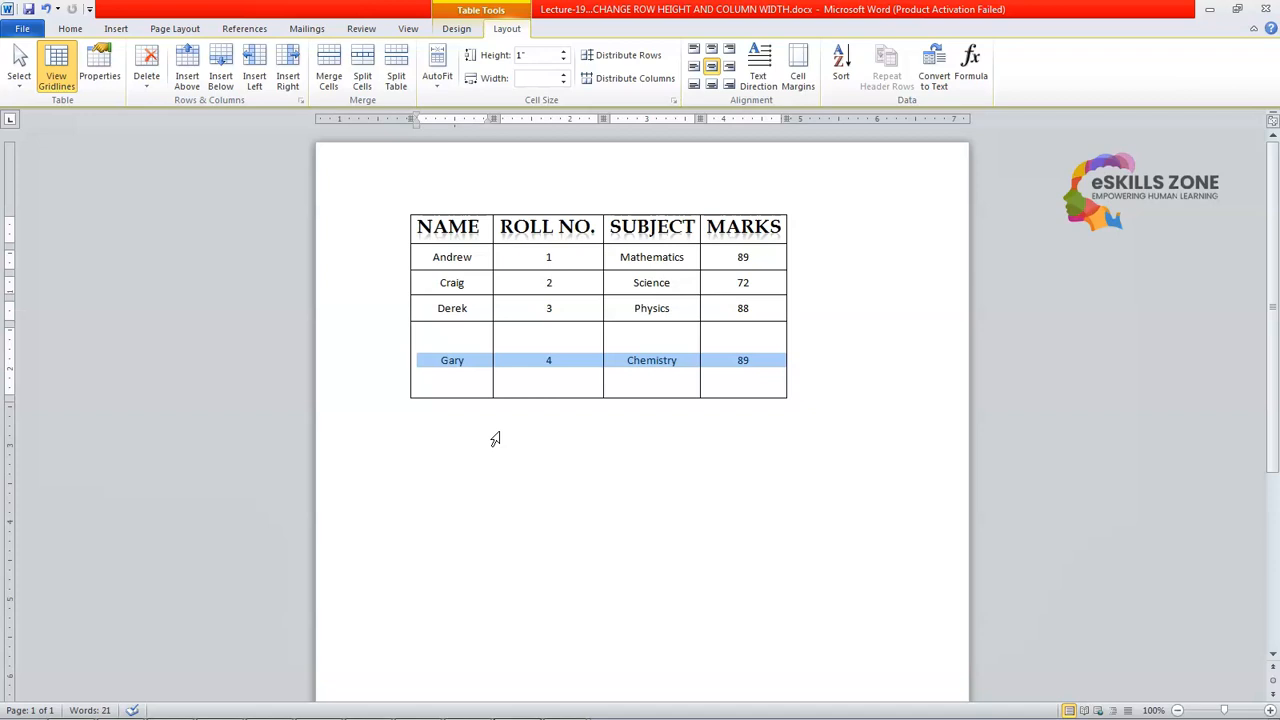
Specify a height of 1 inch for the three rows between the header and the last row.
left_click(100, 66)
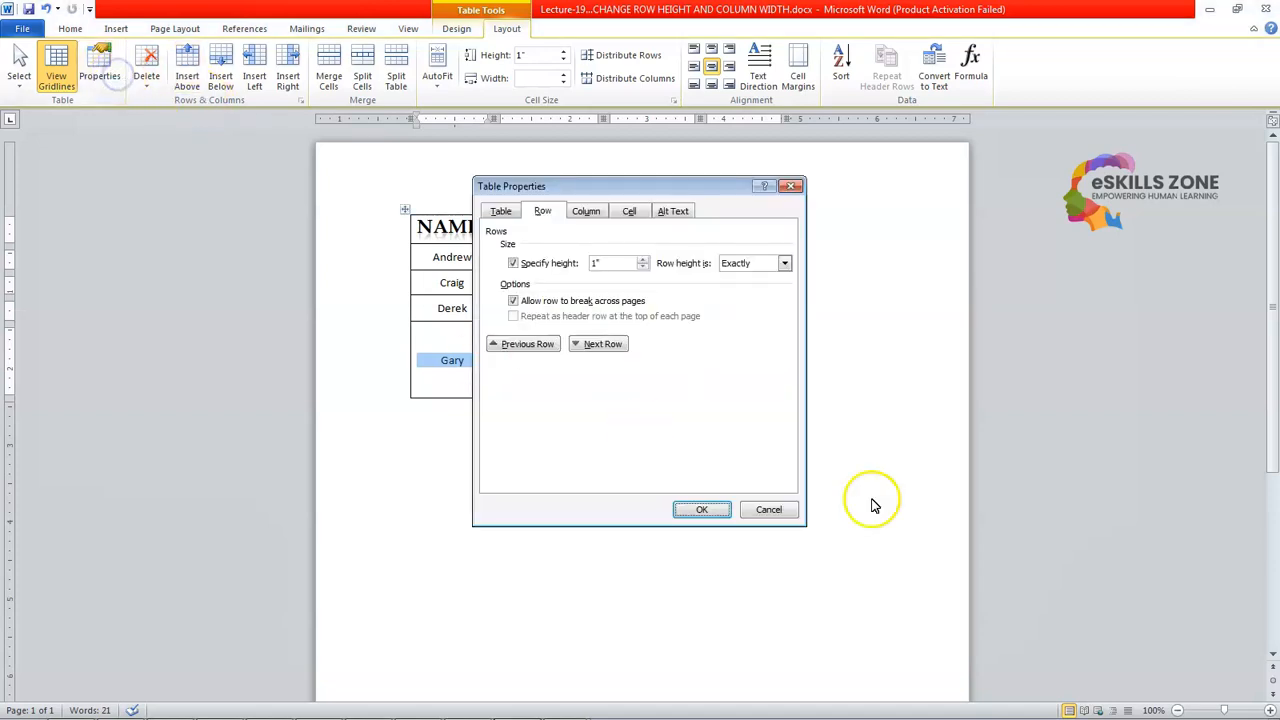
left_click(768, 509)
left_click_drag(452, 252, 739, 319)
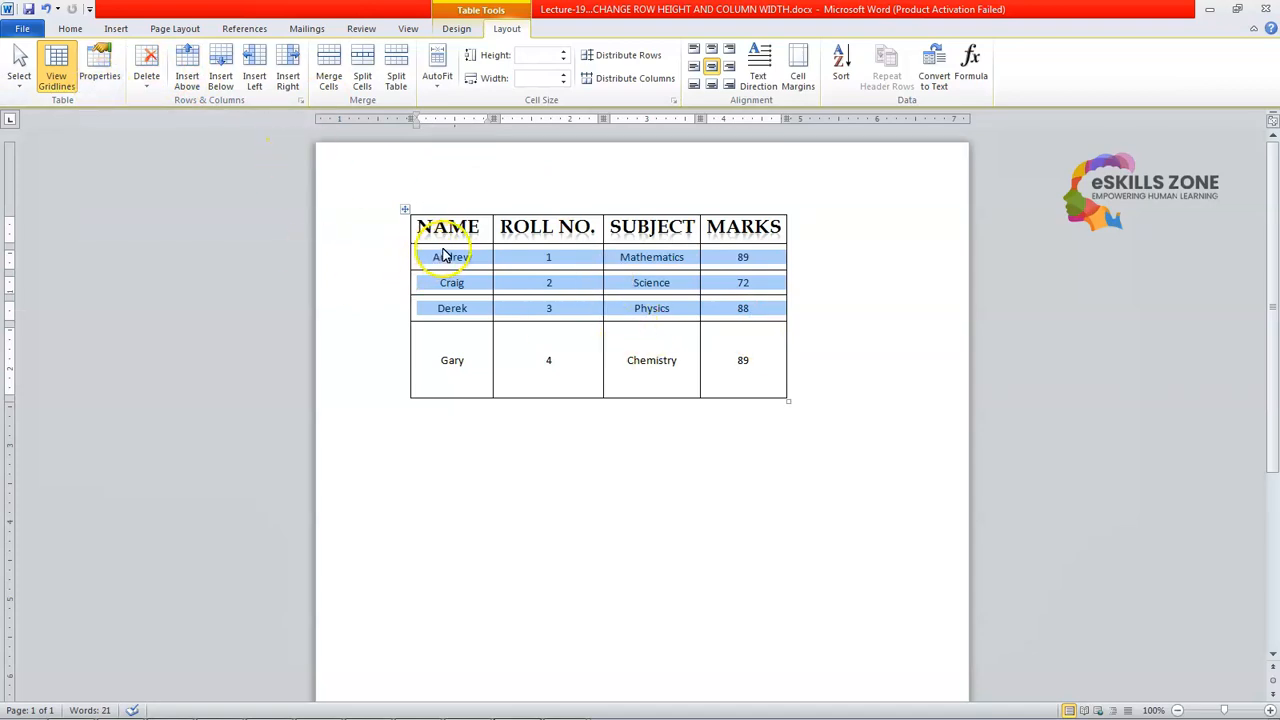
left_click(100, 75)
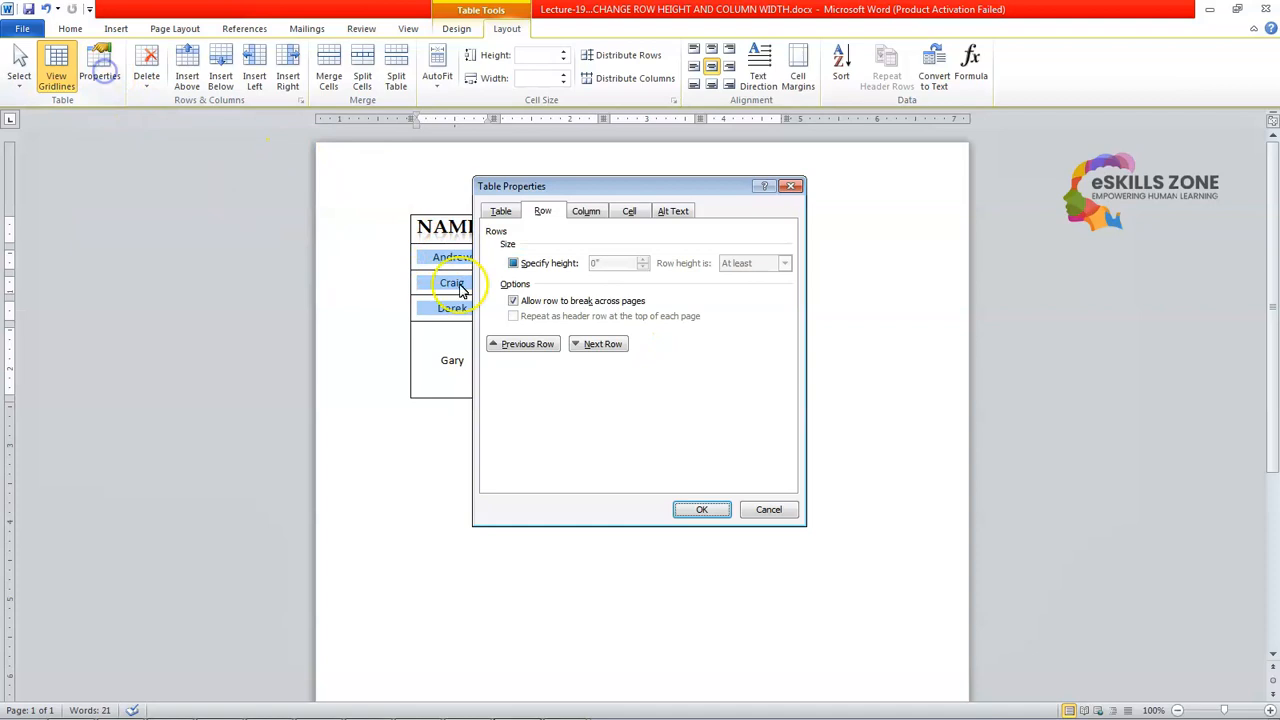
left_click_drag(578, 192, 684, 371)
left_click(620, 443)
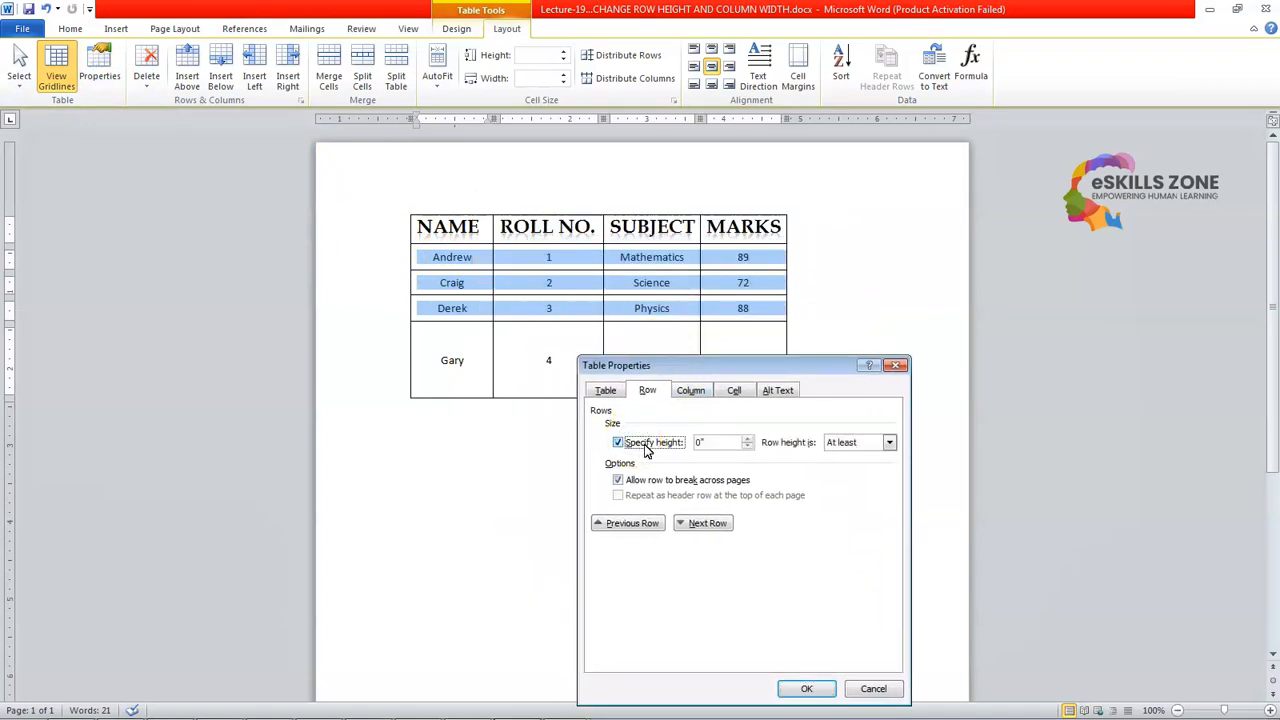
left_click_drag(742, 367, 971, 253)
left_click(978, 320)
left_click(978, 320)
left_click(978, 320)
left_click(978, 320)
left_click(978, 320)
left_click(978, 320)
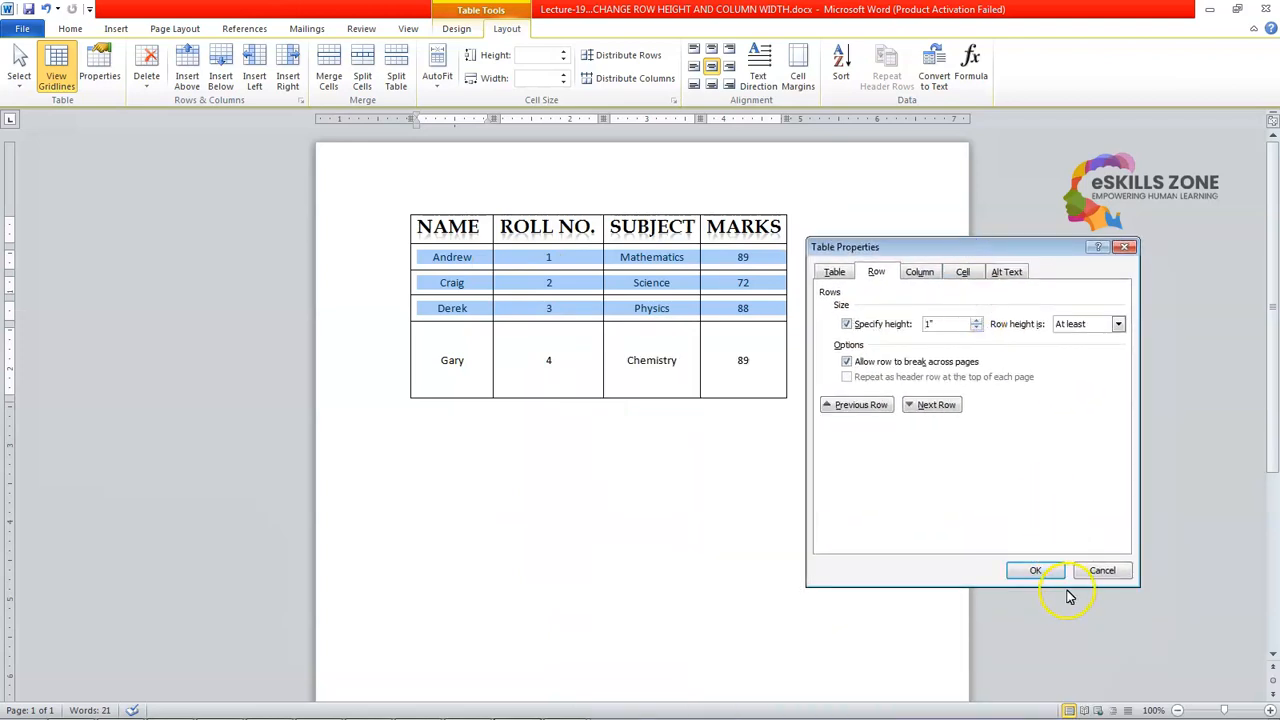
Set the height rule of these three rows to Exactly and apply the row properties.
left_click(1116, 324)
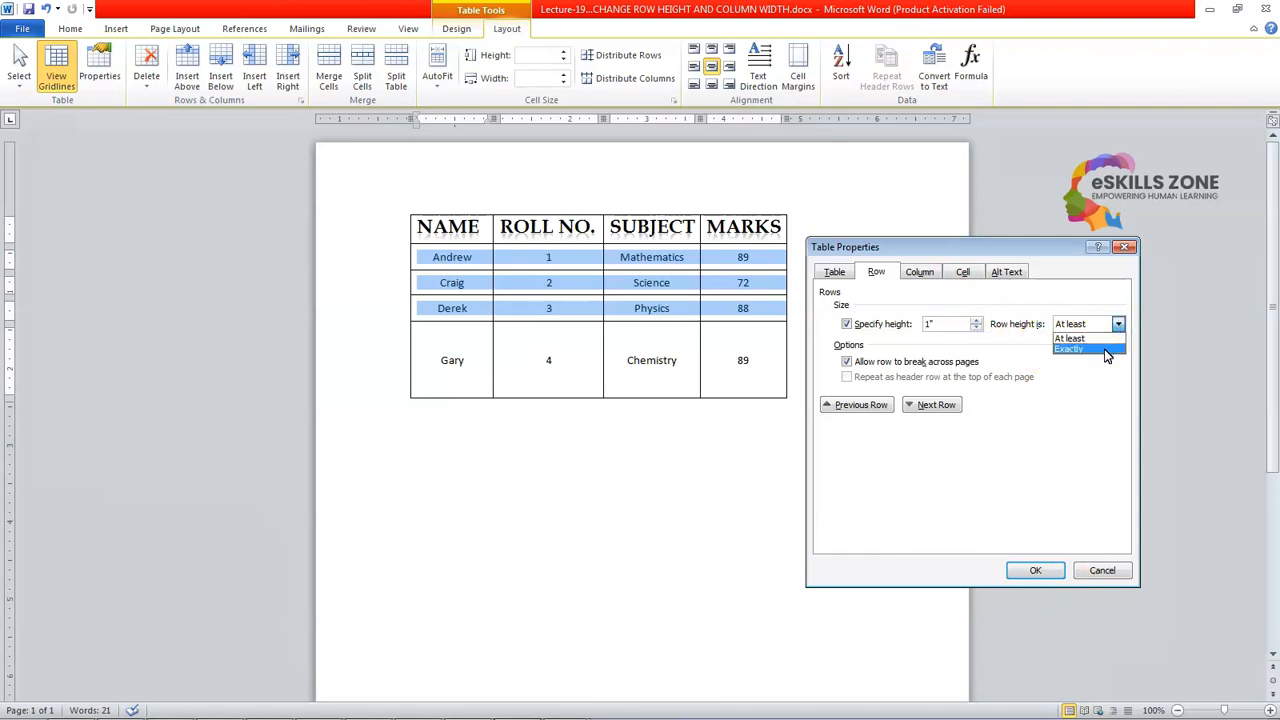
left_click(1105, 350)
left_click(1050, 568)
left_click(917, 476)
scroll(721, 392, "down", 2)
scroll(721, 392, "up", 1)
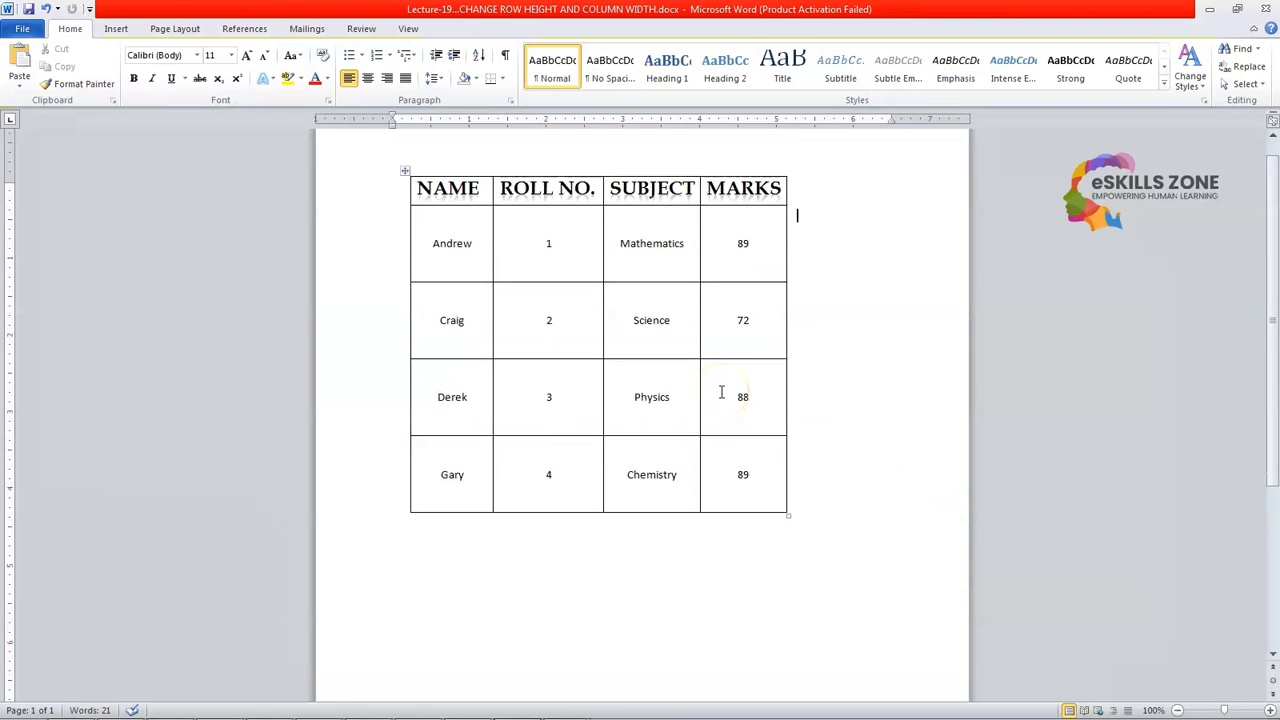
Set the height of all four rows below the header to 0.5 inch in the row properties.
left_click(466, 250)
left_click(470, 336)
left_click(469, 400)
left_click(474, 486)
left_click_drag(480, 262, 780, 501)
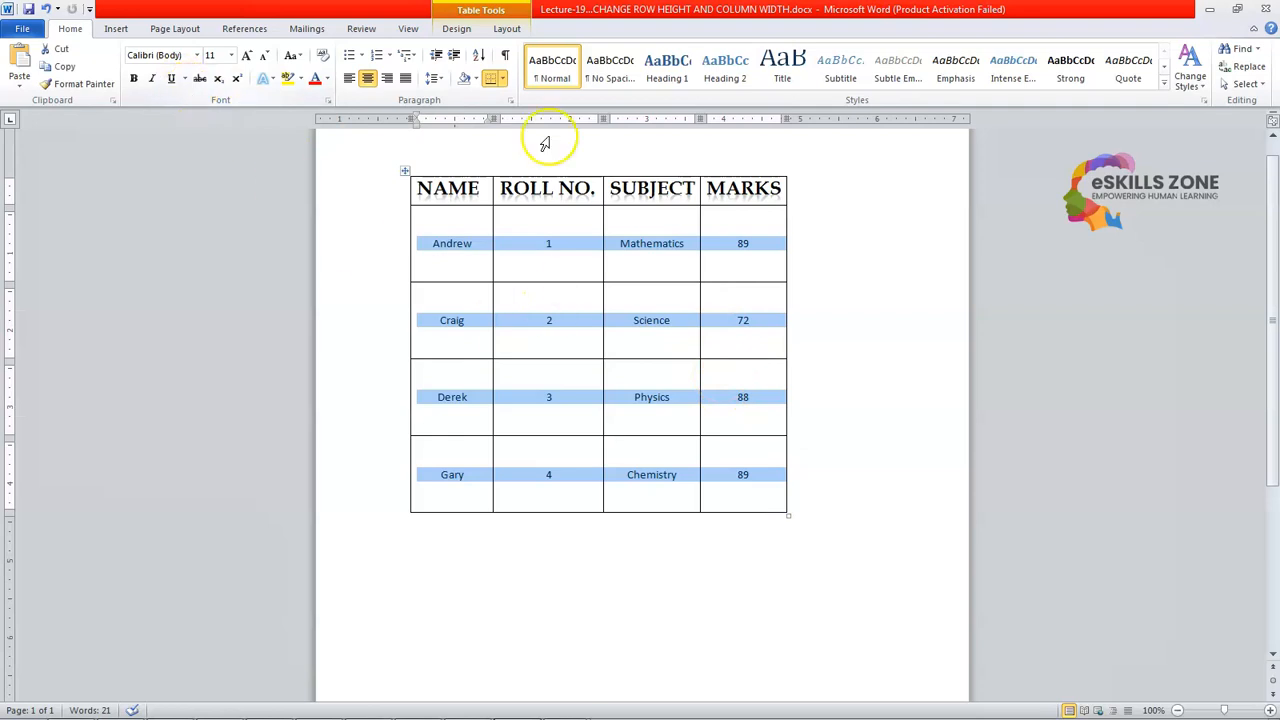
left_click(506, 29)
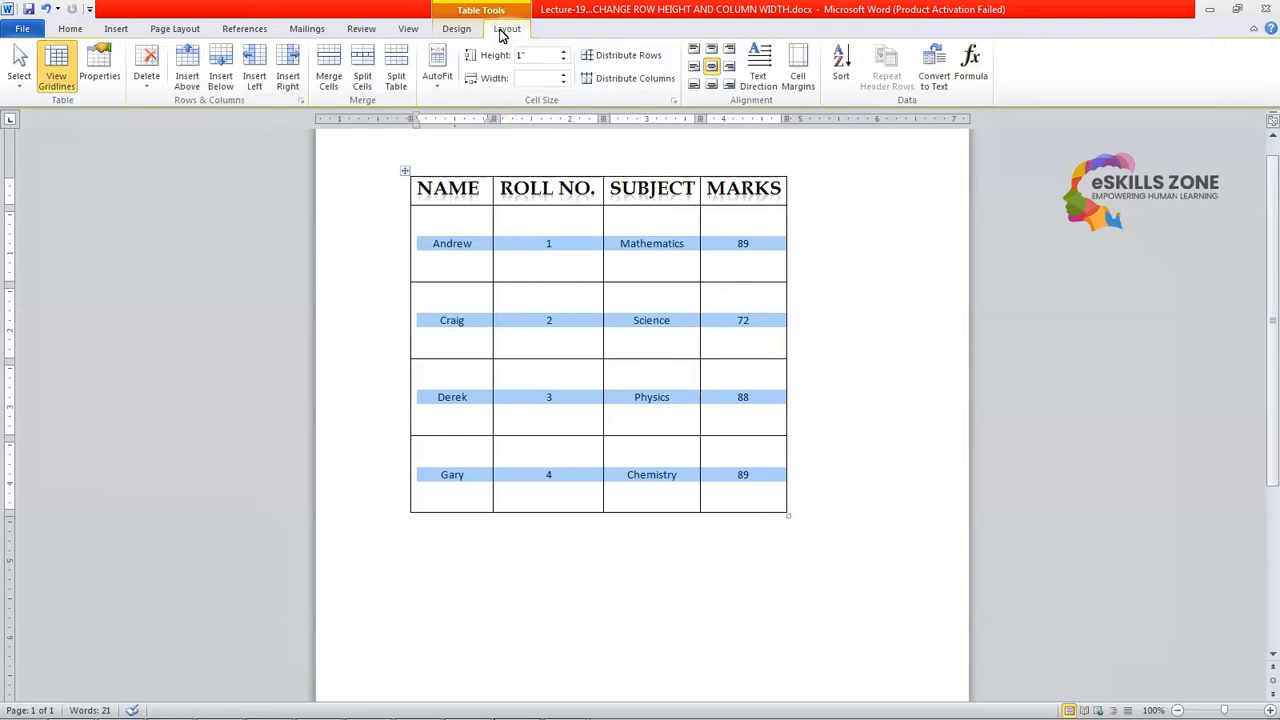
left_click(96, 76)
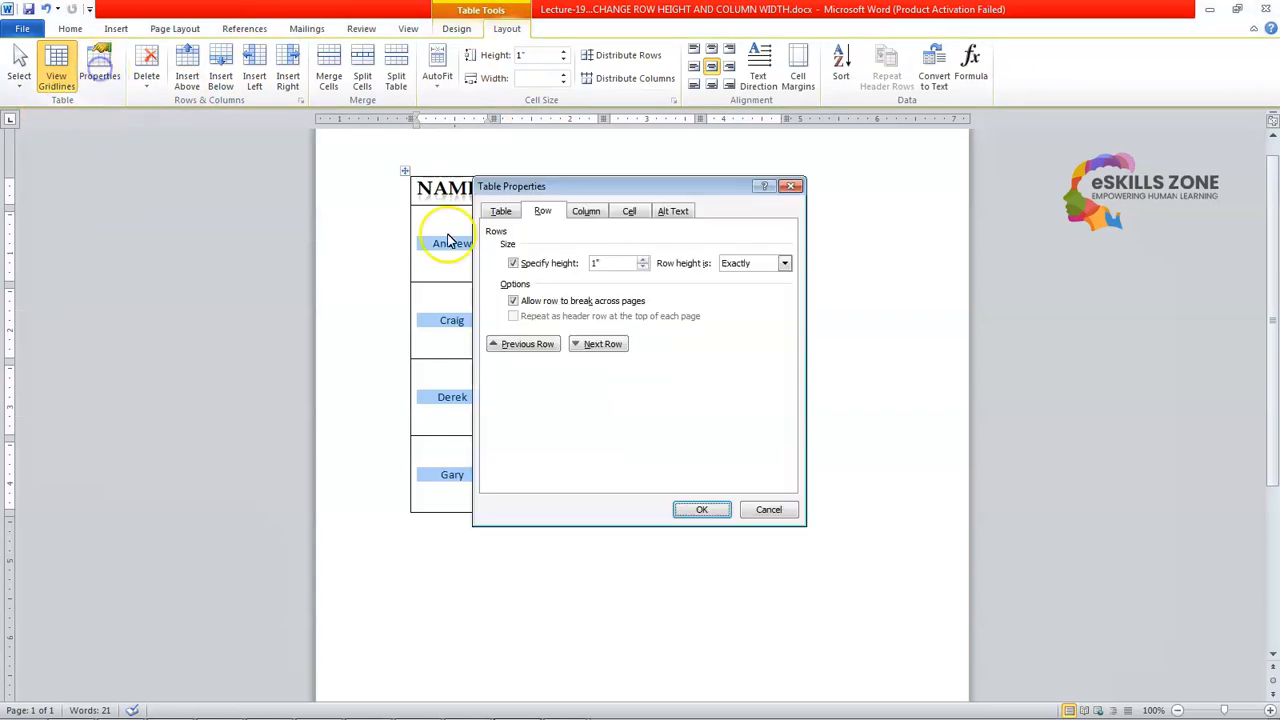
left_click(642, 267)
left_click(642, 267)
left_click(642, 267)
left_click(642, 267)
left_click(642, 267)
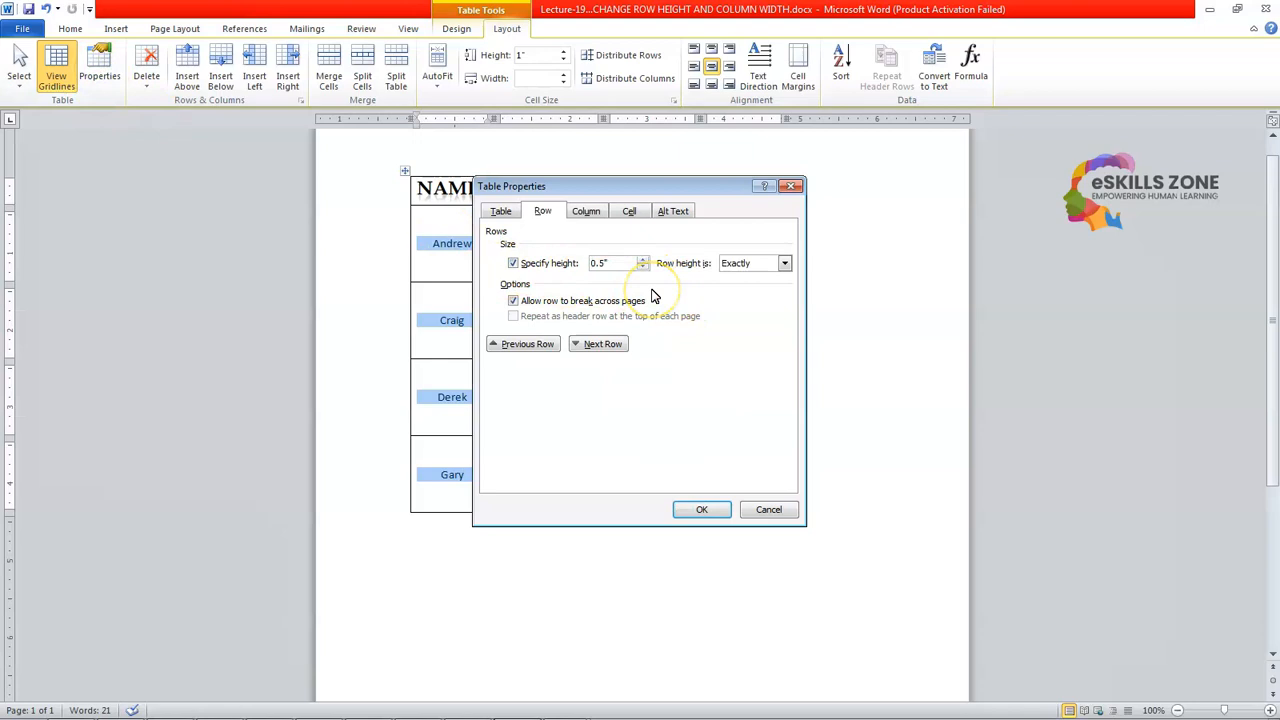
left_click_drag(661, 192, 253, 171)
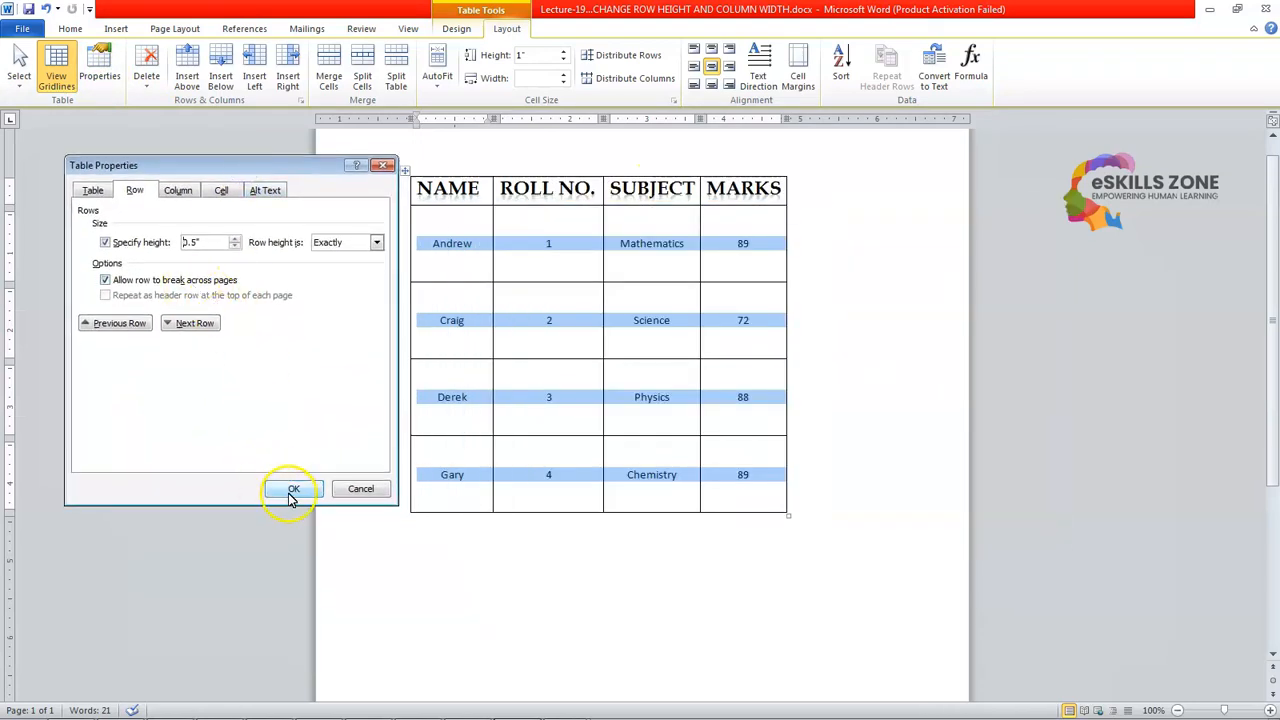
left_click(292, 498)
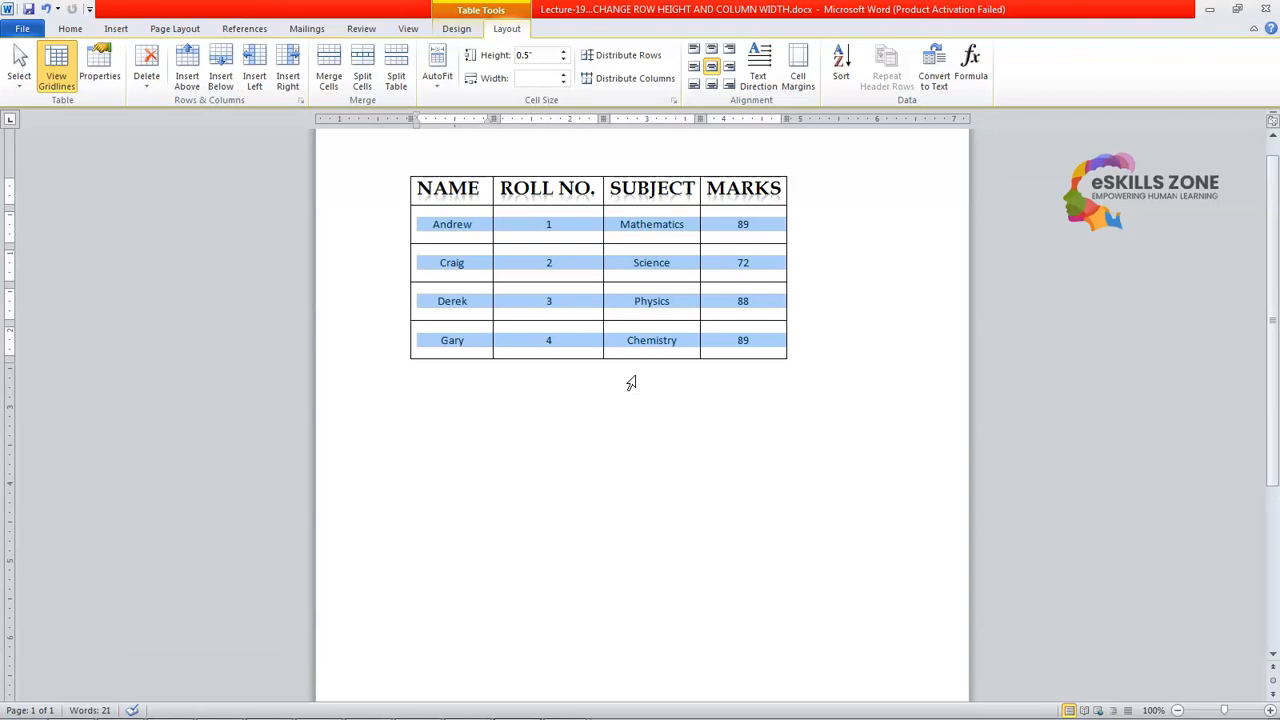
Specify a preferred width of 2 inches for the whole MARKS column in its column properties.
left_click(771, 446)
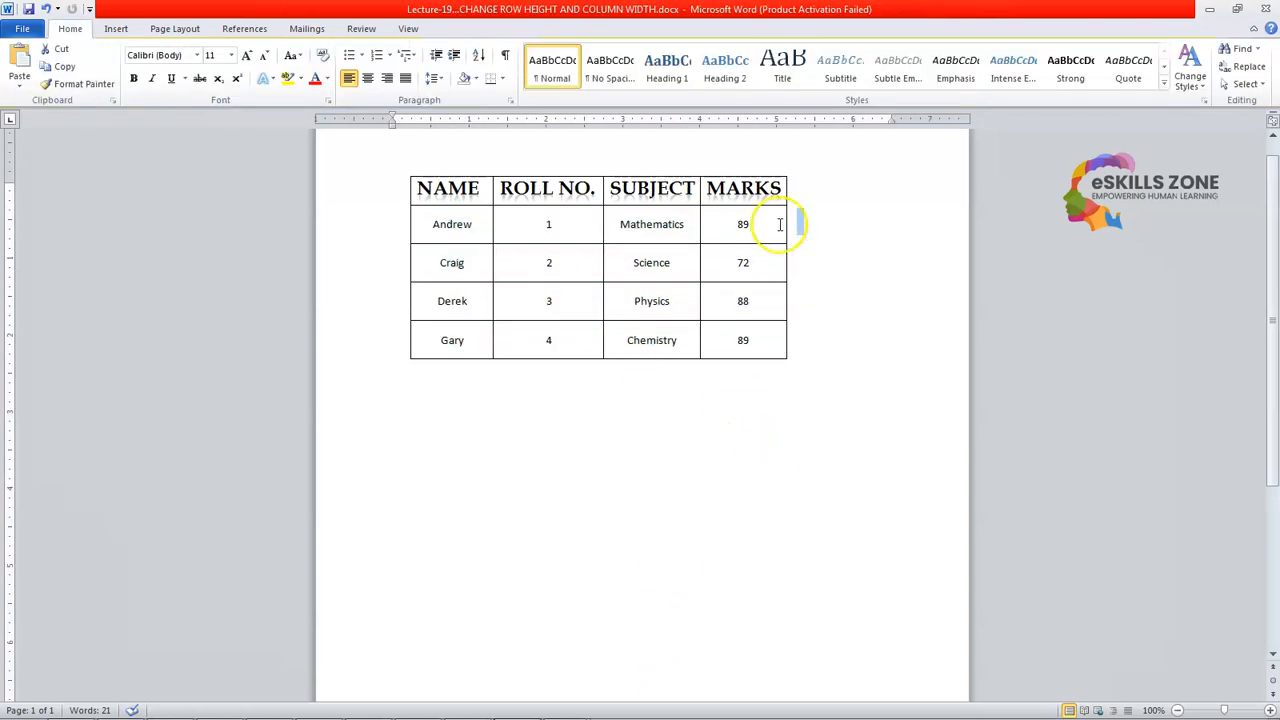
left_click_drag(737, 188, 761, 341)
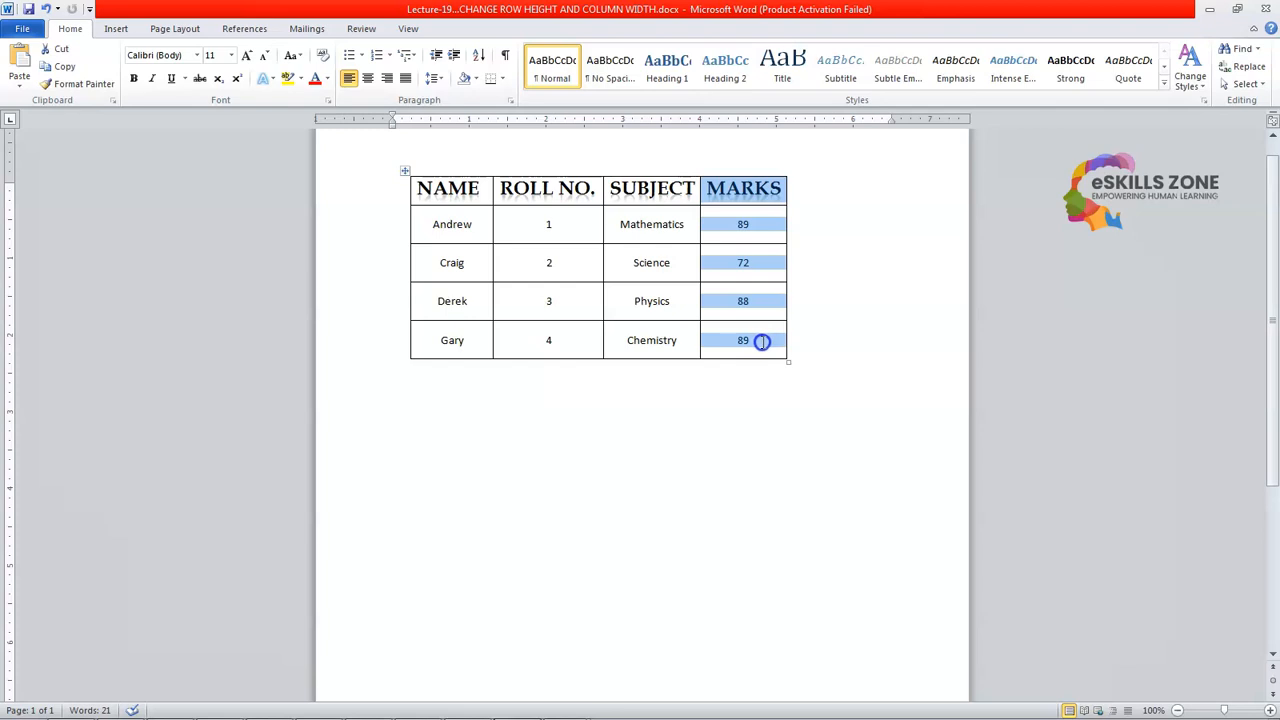
left_click(772, 177)
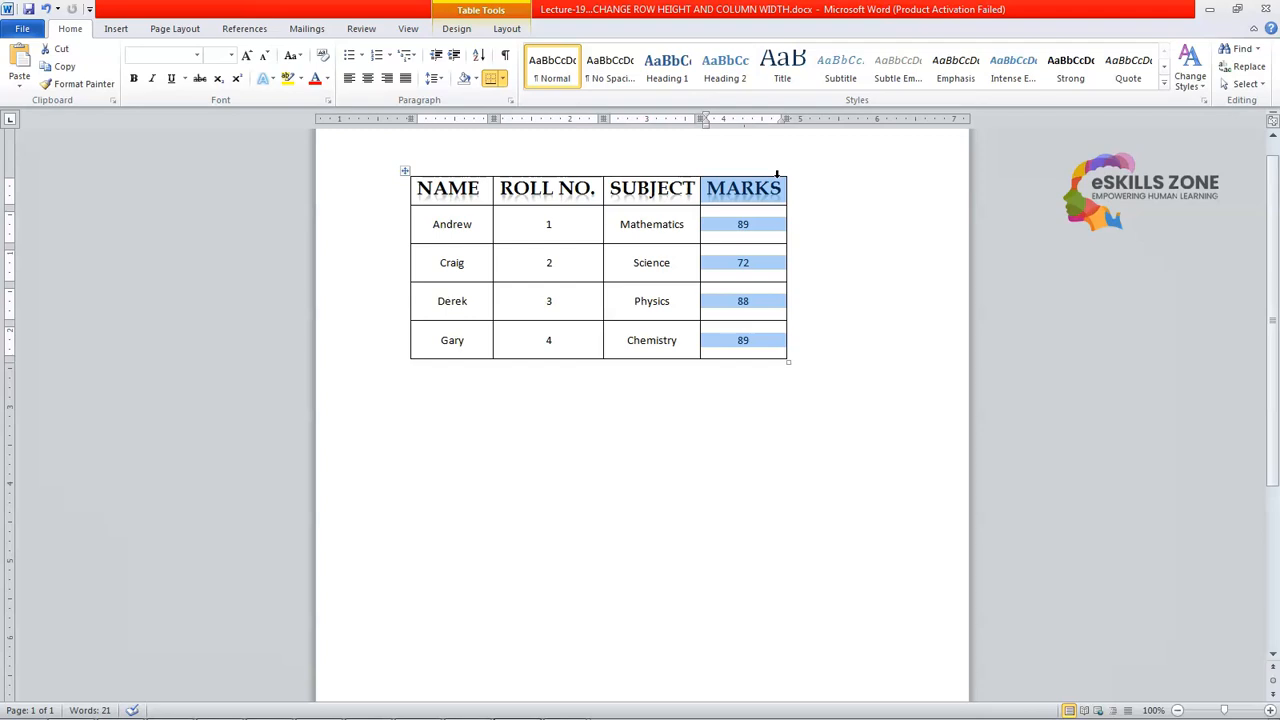
left_click(506, 29)
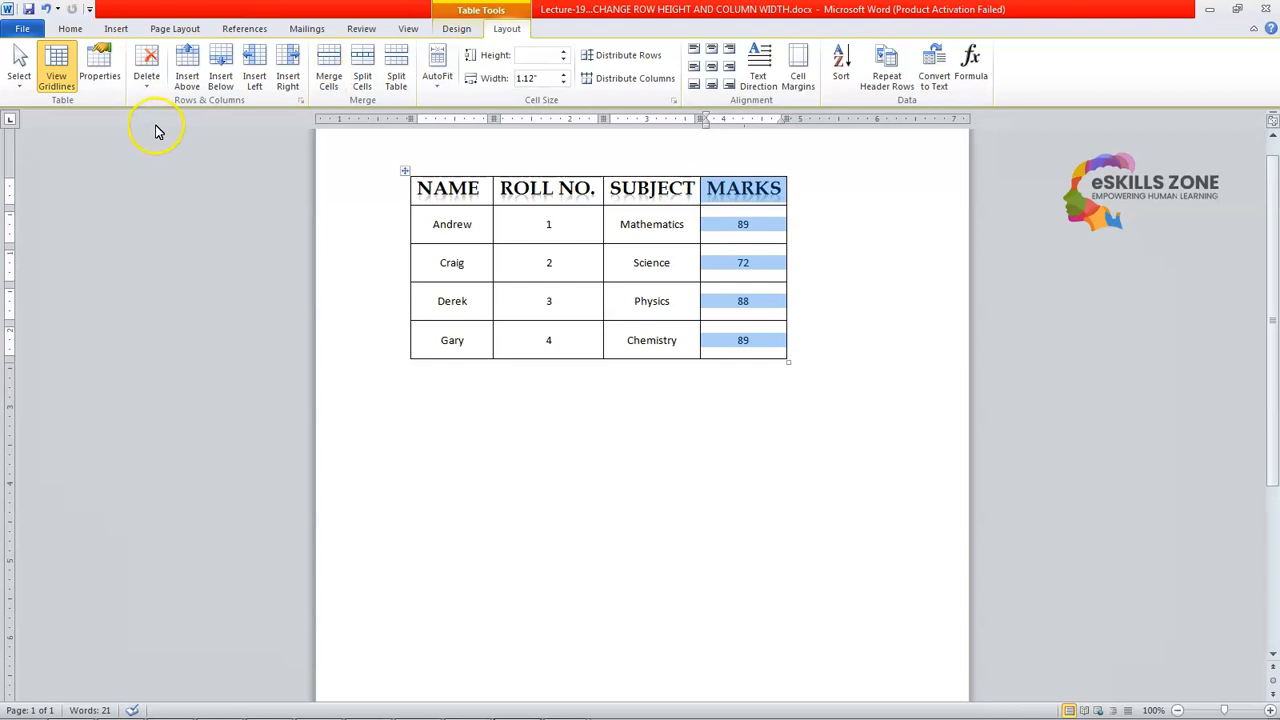
left_click(100, 78)
left_click_drag(652, 186, 241, 145)
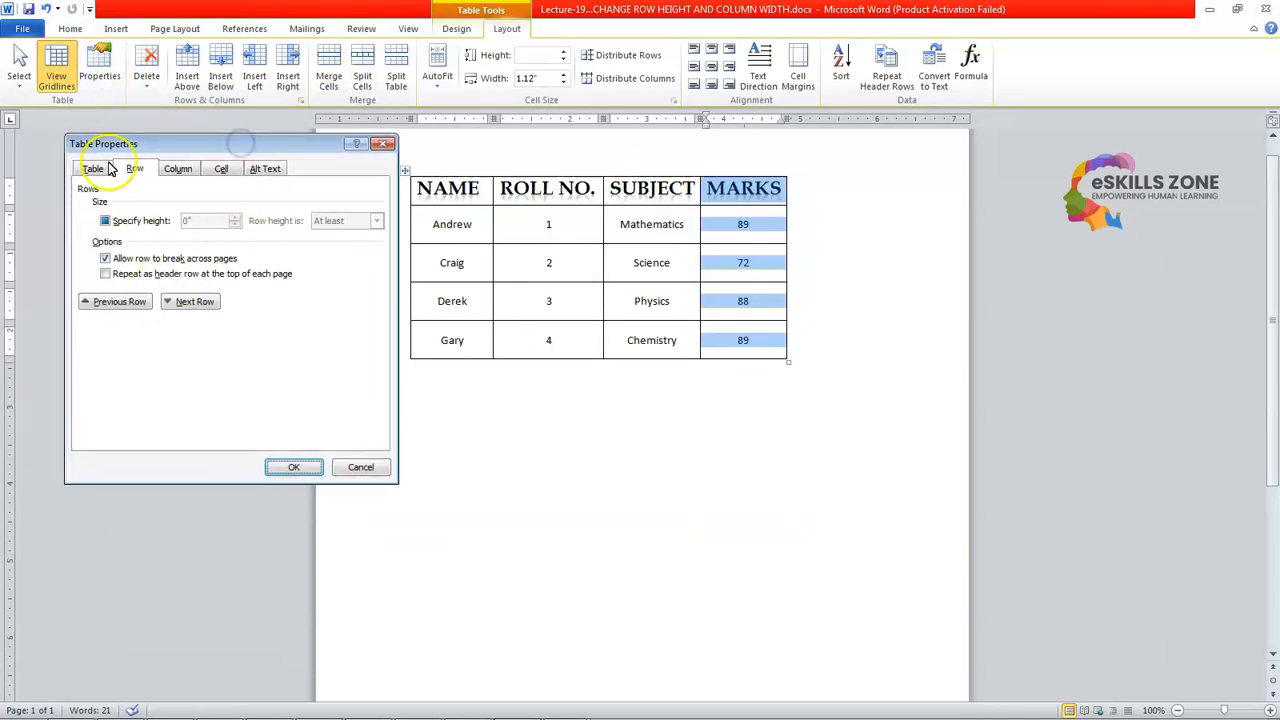
left_click(180, 174)
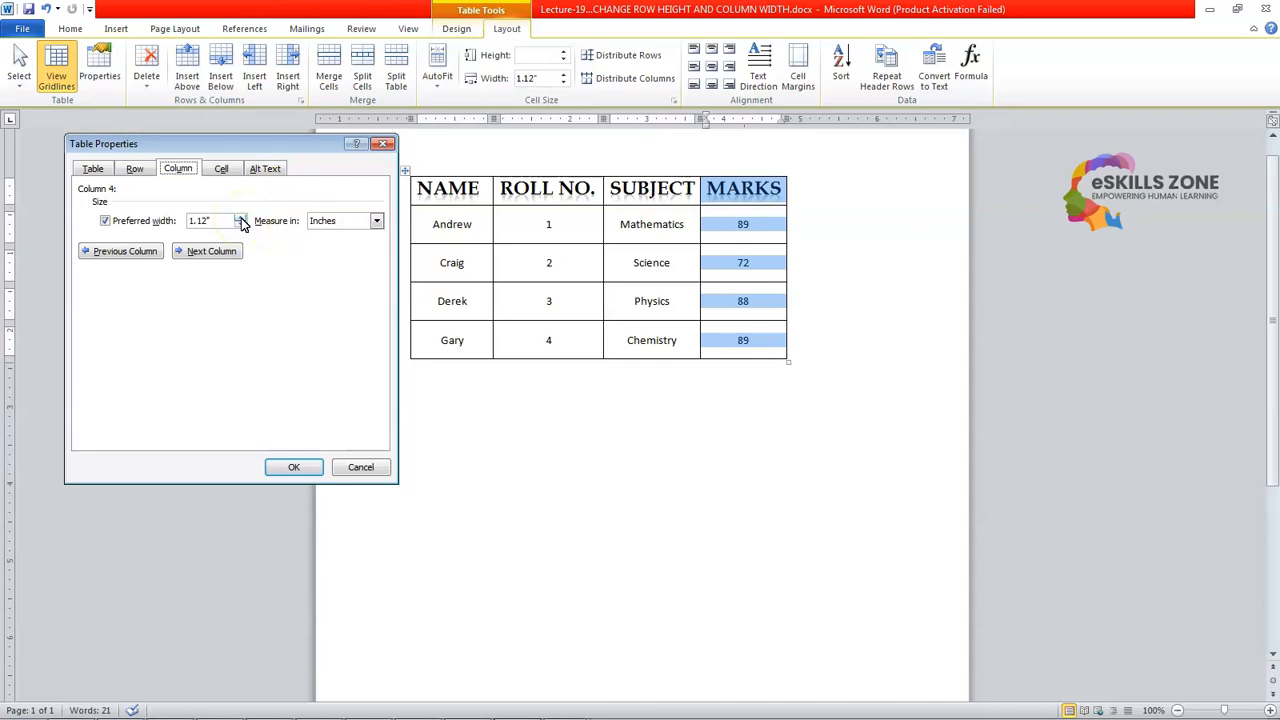
left_click(104, 221)
left_click(107, 221)
left_click(240, 217)
left_click(240, 217)
left_click(240, 217)
Try Percent as the column width's unit, switch back to Inches and apply the column properties.
left_click(377, 221)
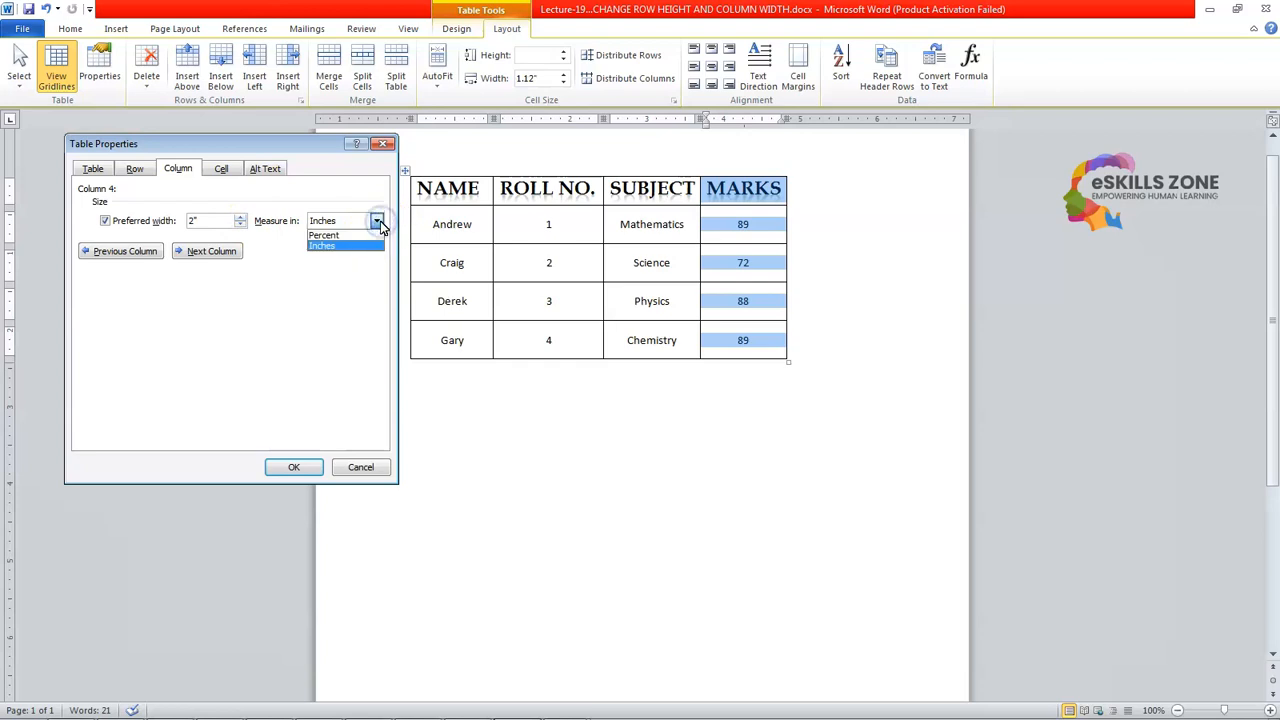
left_click(358, 236)
left_click(377, 221)
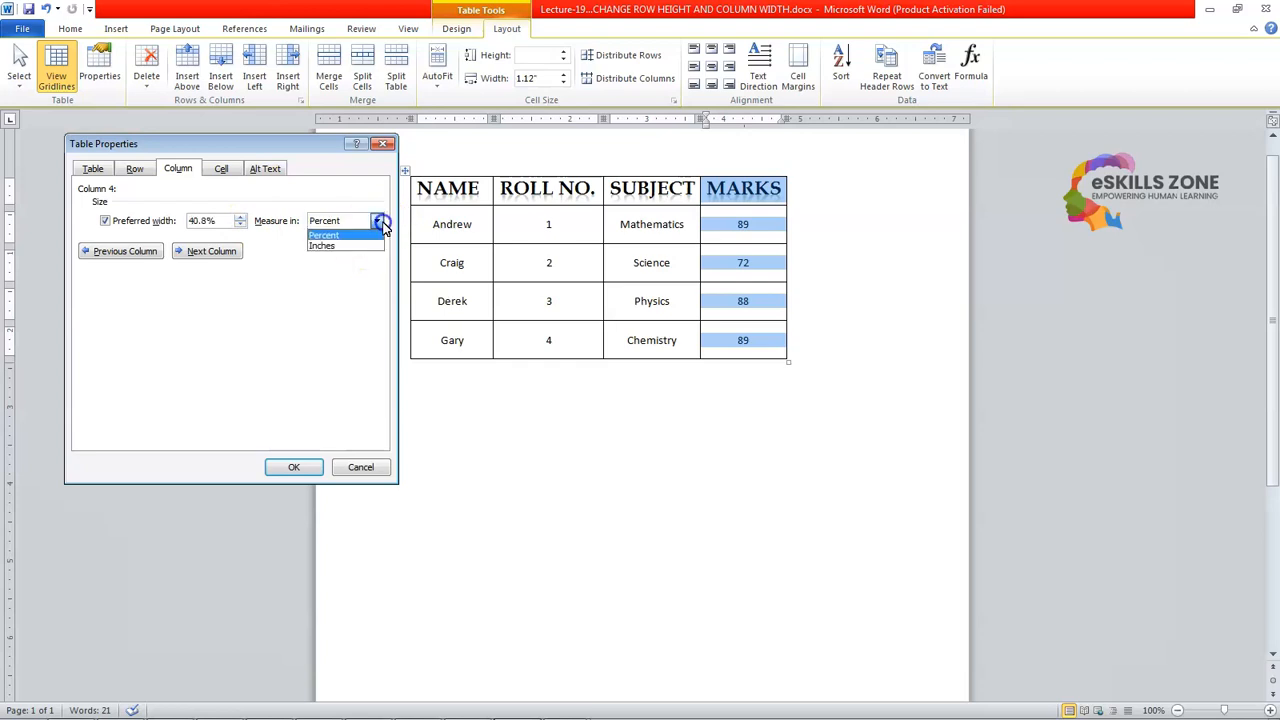
left_click(350, 246)
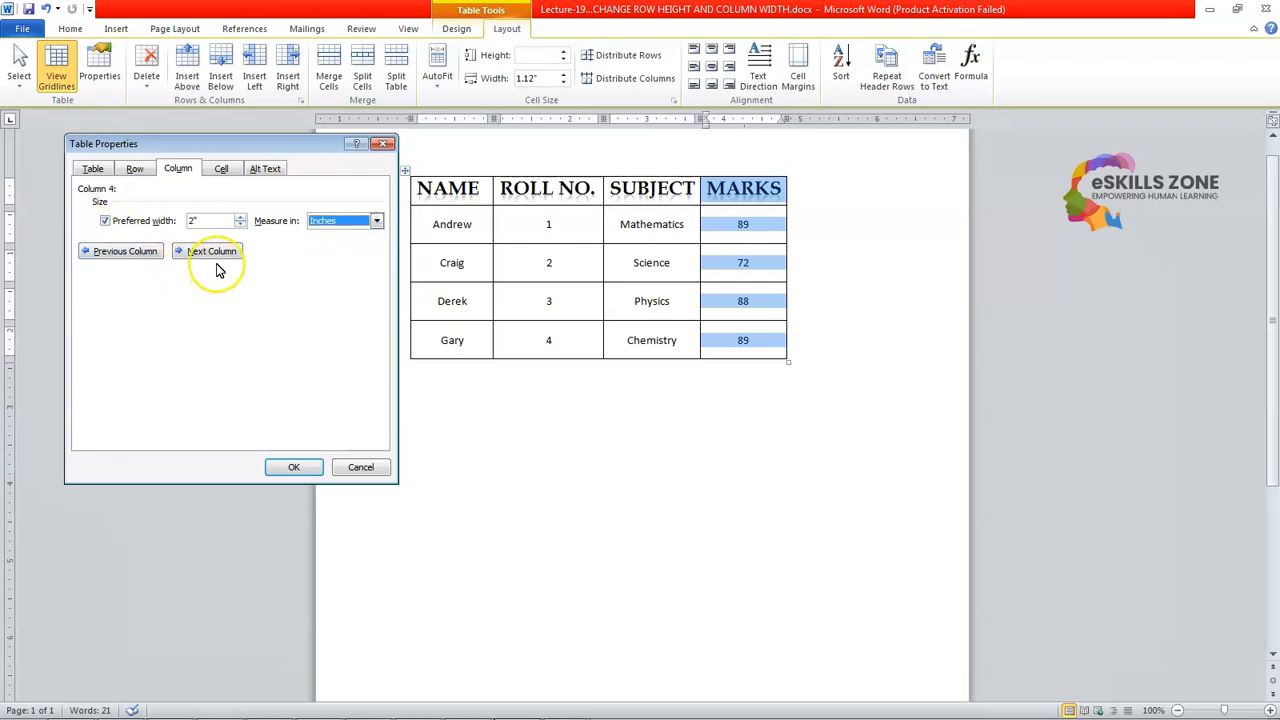
left_click(377, 221)
left_click(375, 221)
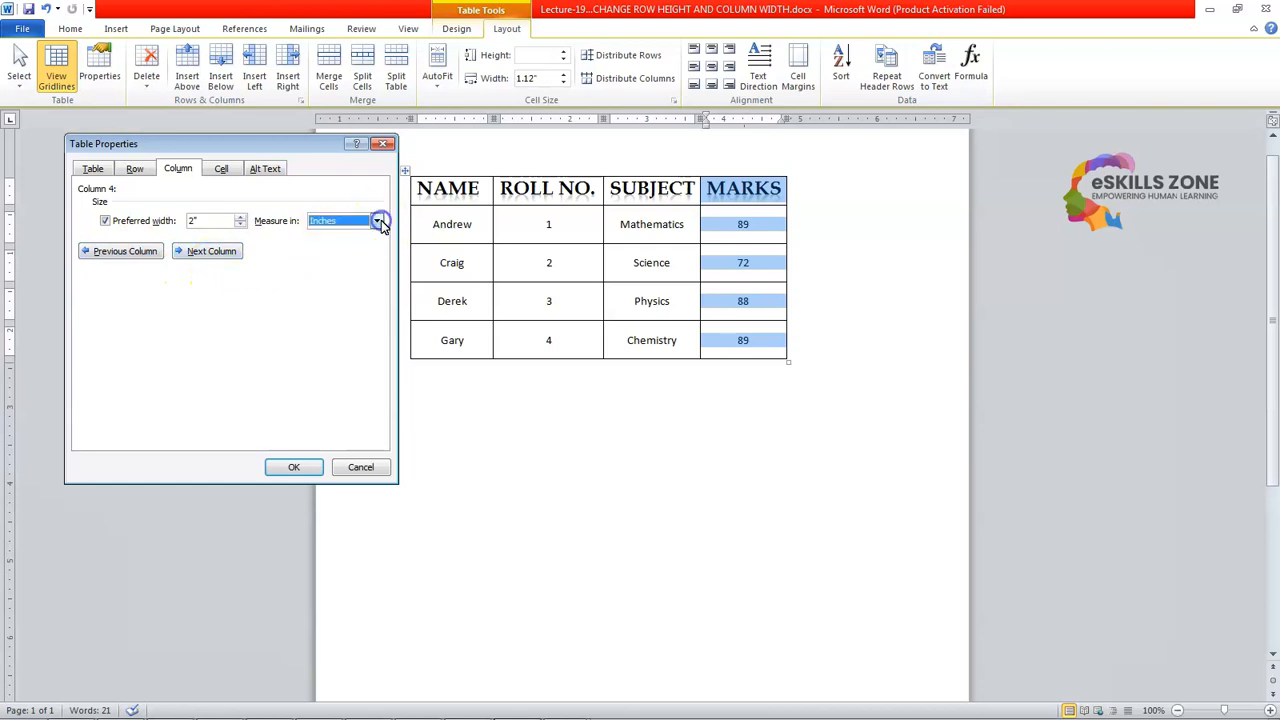
left_click(294, 467)
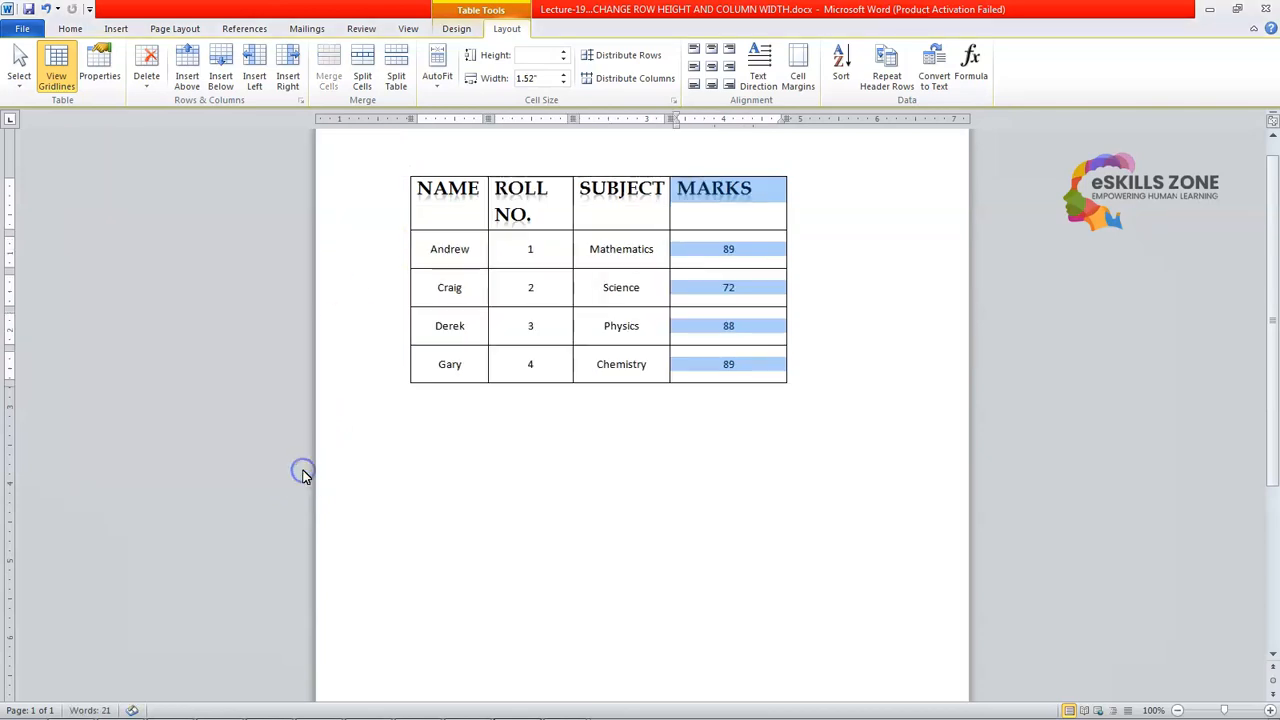
Widen the ROLL NO. column to about 1.56 inches by moving its right-hand boundary.
left_click(732, 212)
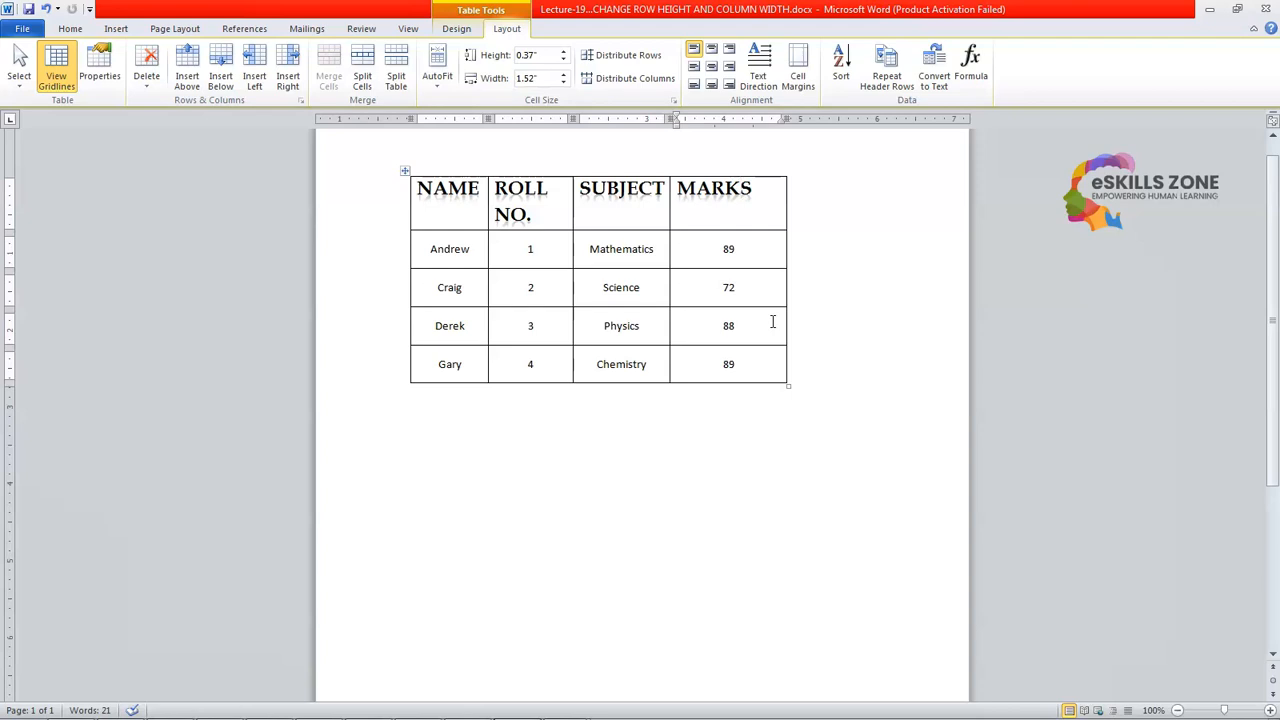
left_click(545, 251)
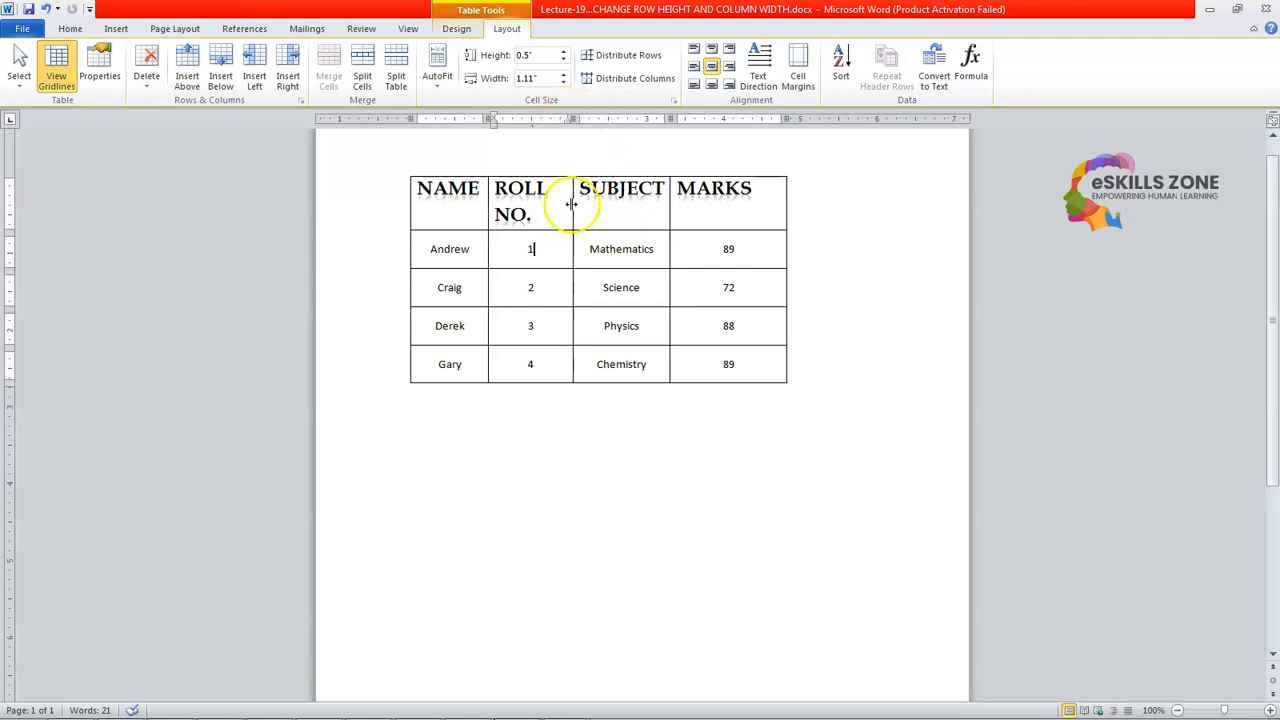
left_click(562, 250)
left_click(554, 316)
left_click(518, 243)
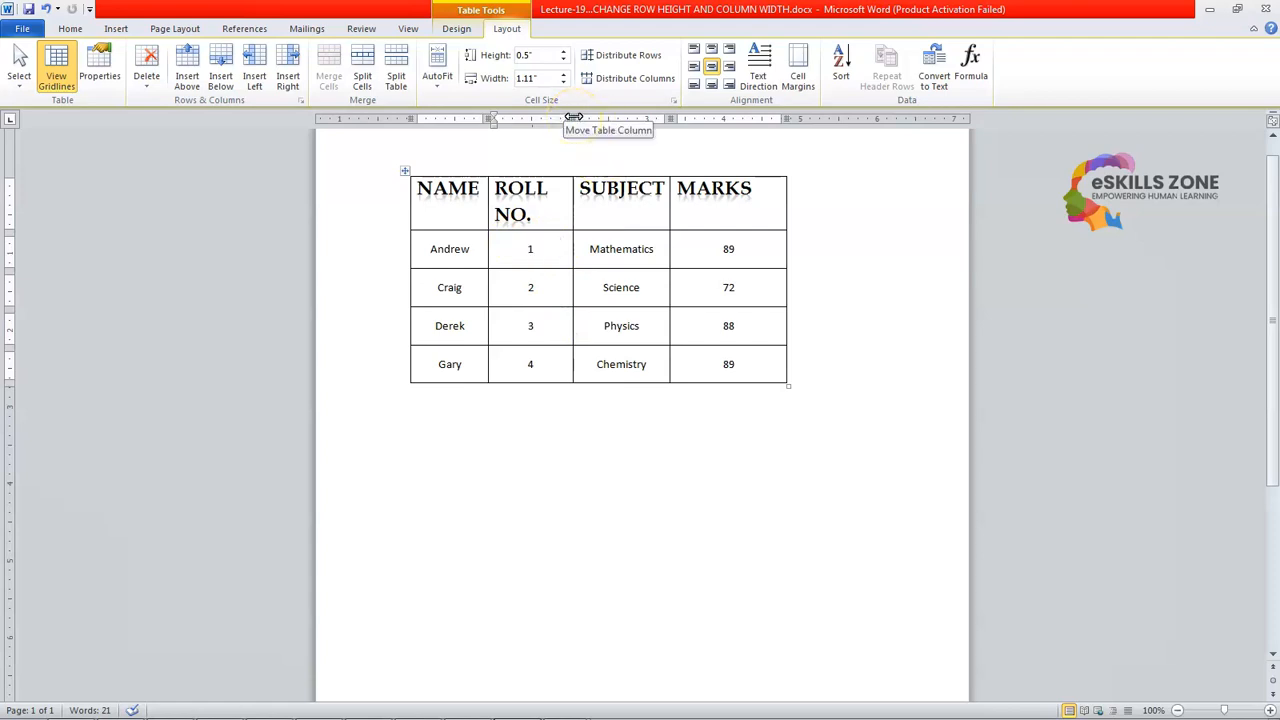
mouse_move(574, 117)
left_mouse_down()
mouse_move(637, 120)
mouse_move(607, 118)
left_mouse_up()
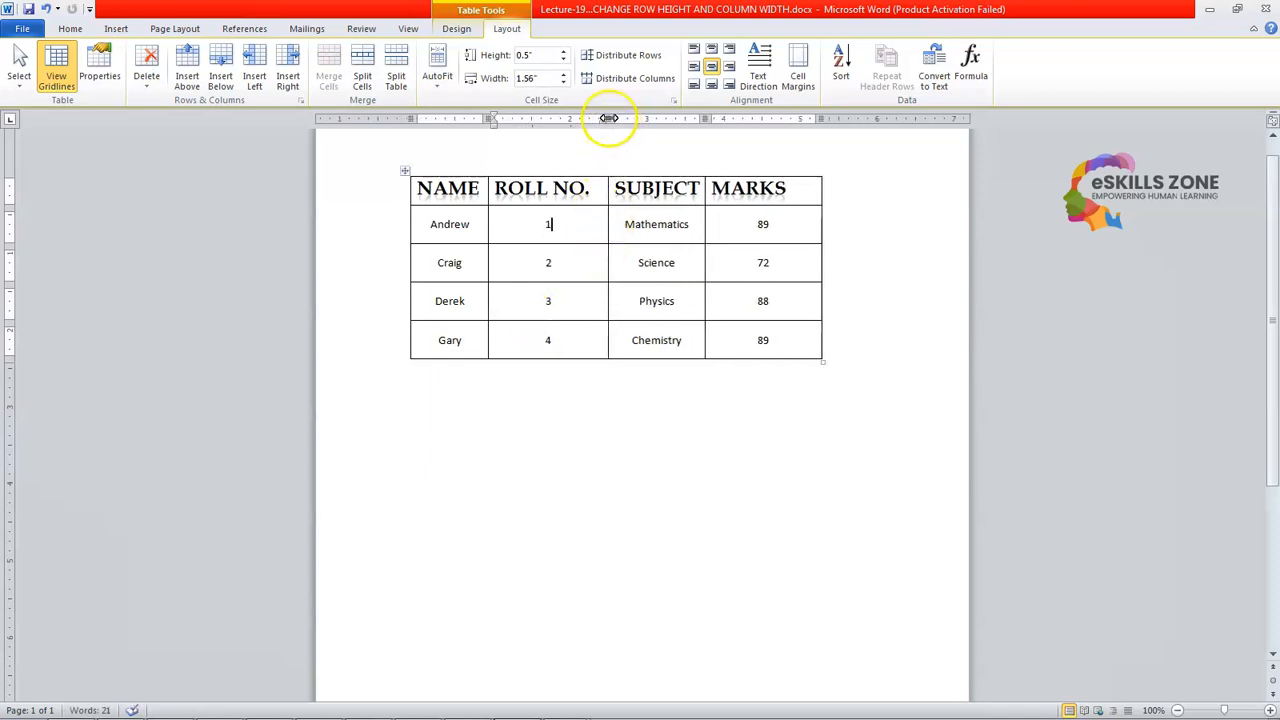
Narrow the ROLL NO. column to about 1.44 inches and increase the height of the first row below the header to about 0.69 inch.
left_click_drag(609, 117, 600, 117)
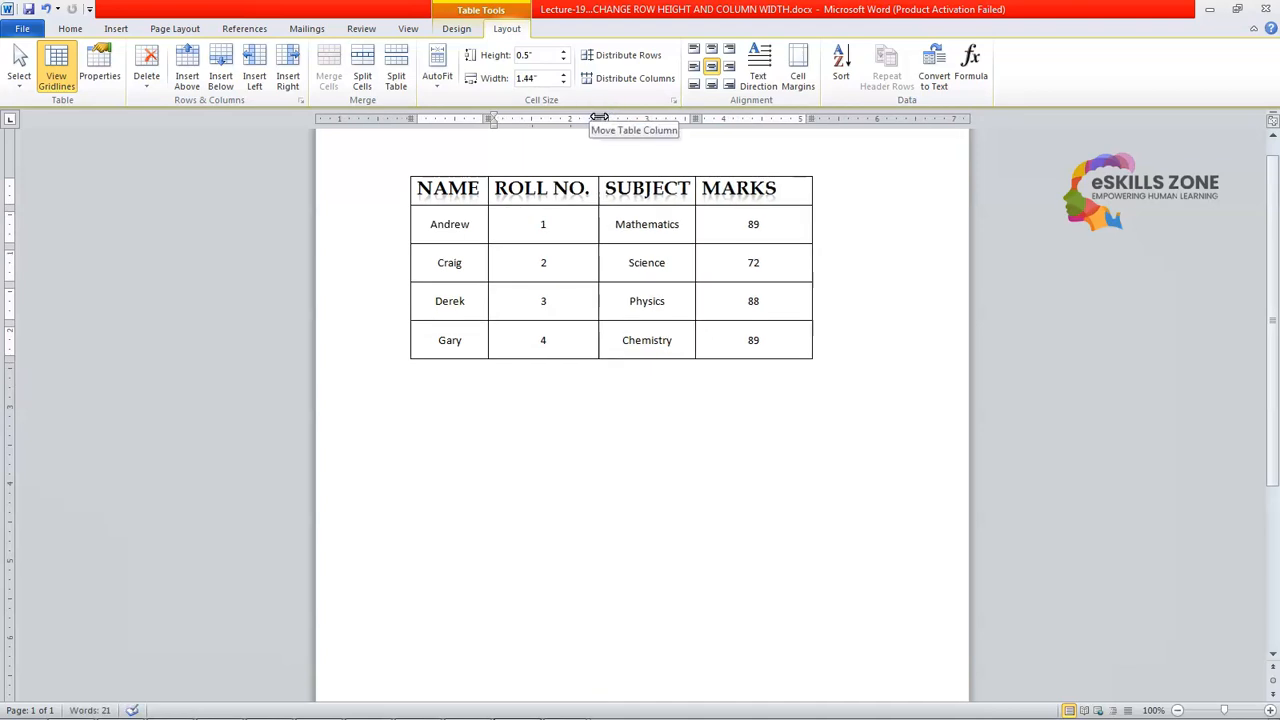
left_click(430, 226)
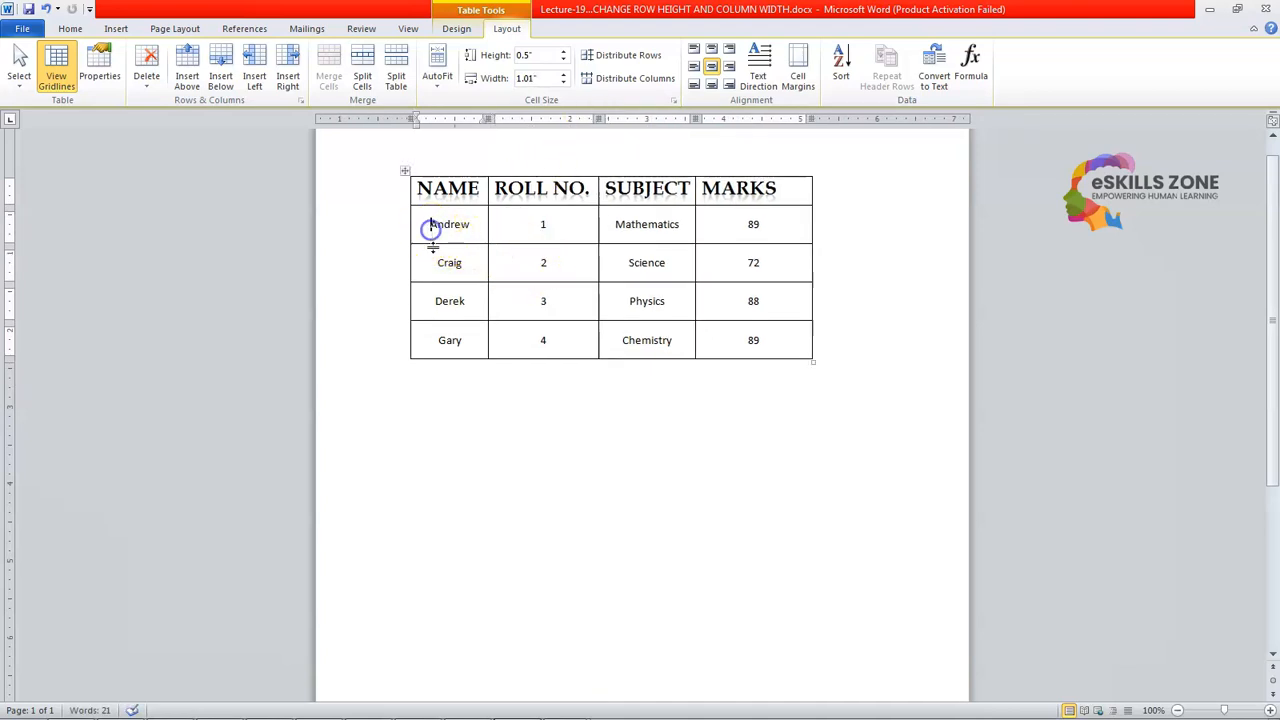
left_click_drag(12, 244, 12, 258)
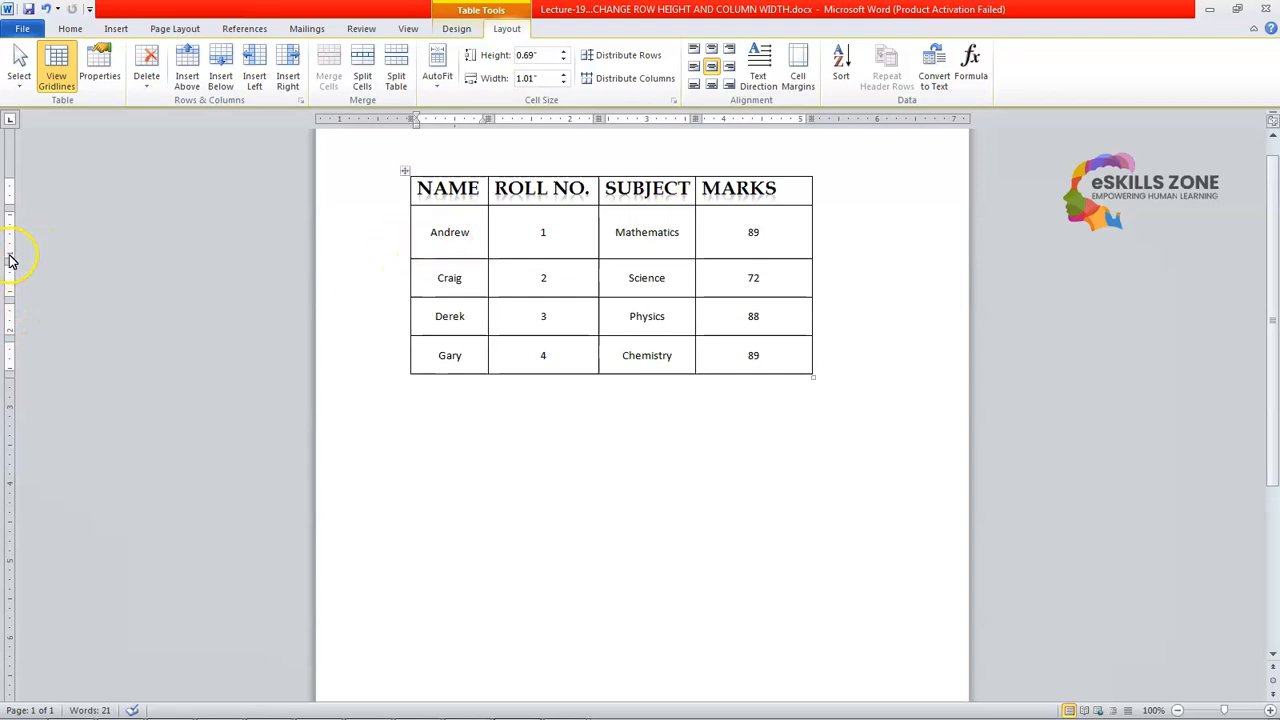
Widen the NAME column to about 1.14 inches by moving the boundary between NAME and ROLL NO.
left_click(447, 236)
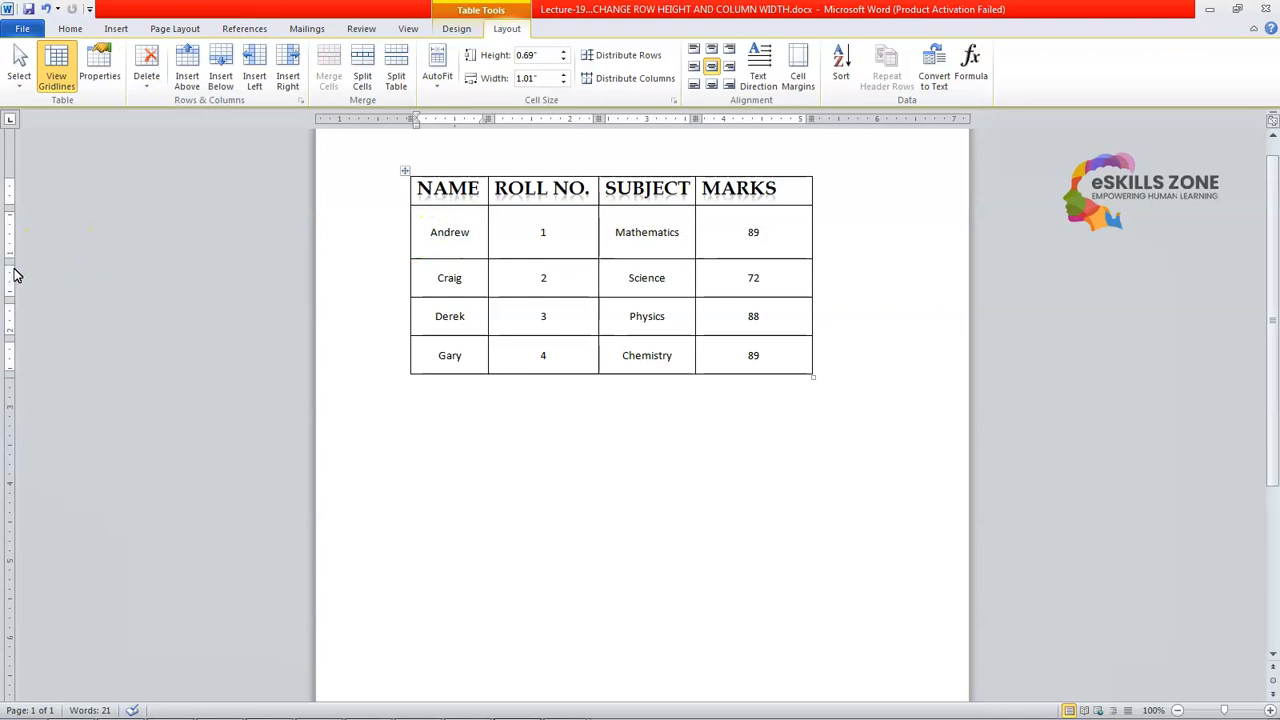
left_click(426, 271)
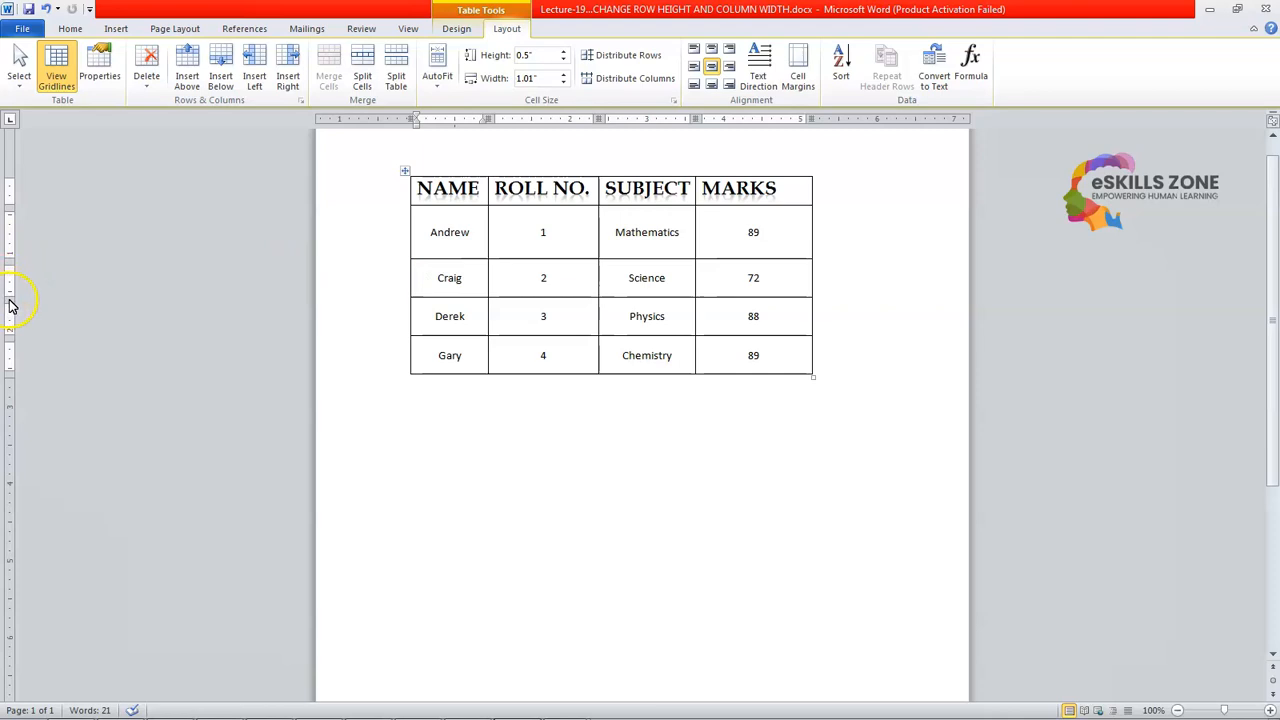
left_click_drag(488, 119, 497, 120)
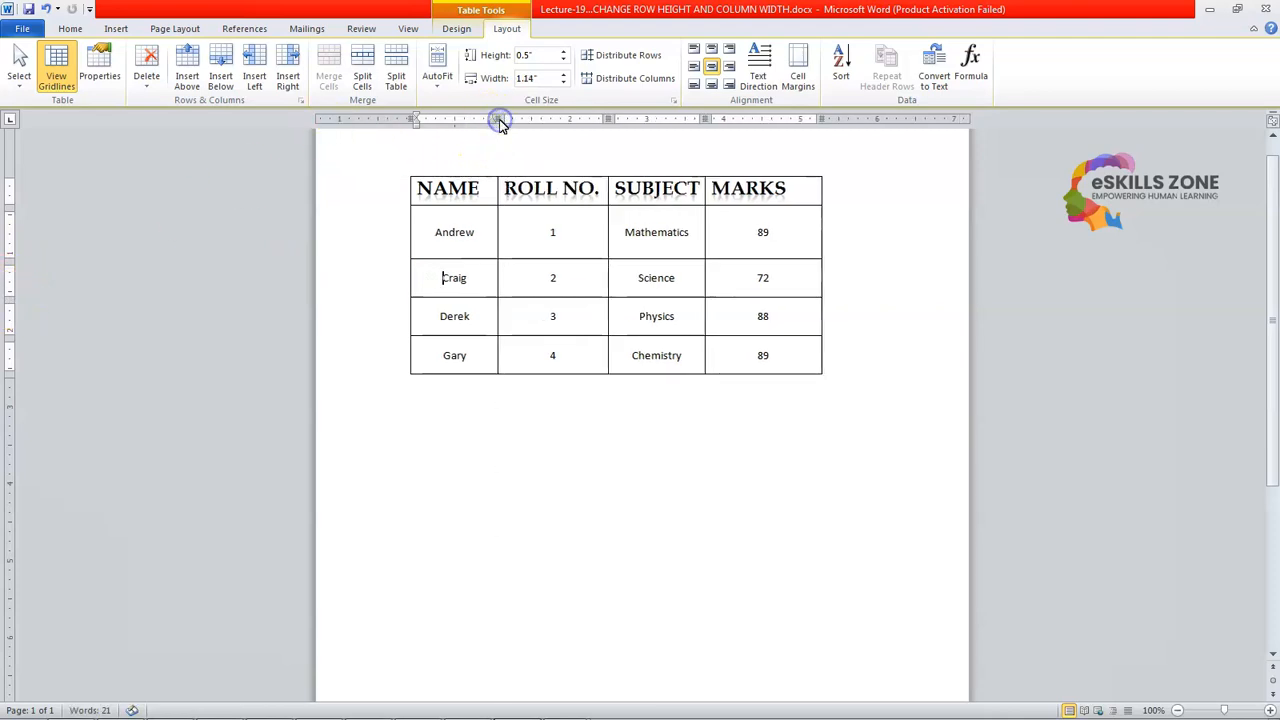
left_click(7, 233)
left_click_drag(10, 265, 12, 271)
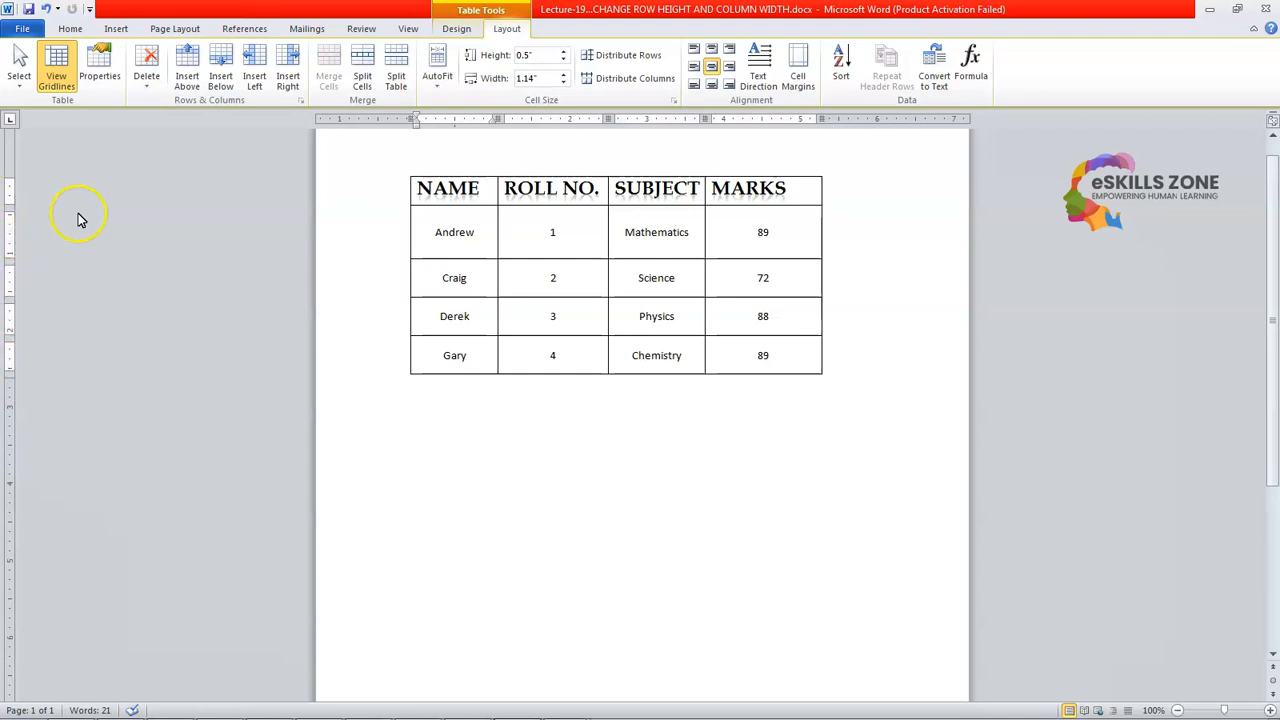
Reduce the height of the first row below the header to about 0.57 inch by moving its lower border.
left_click(434, 232)
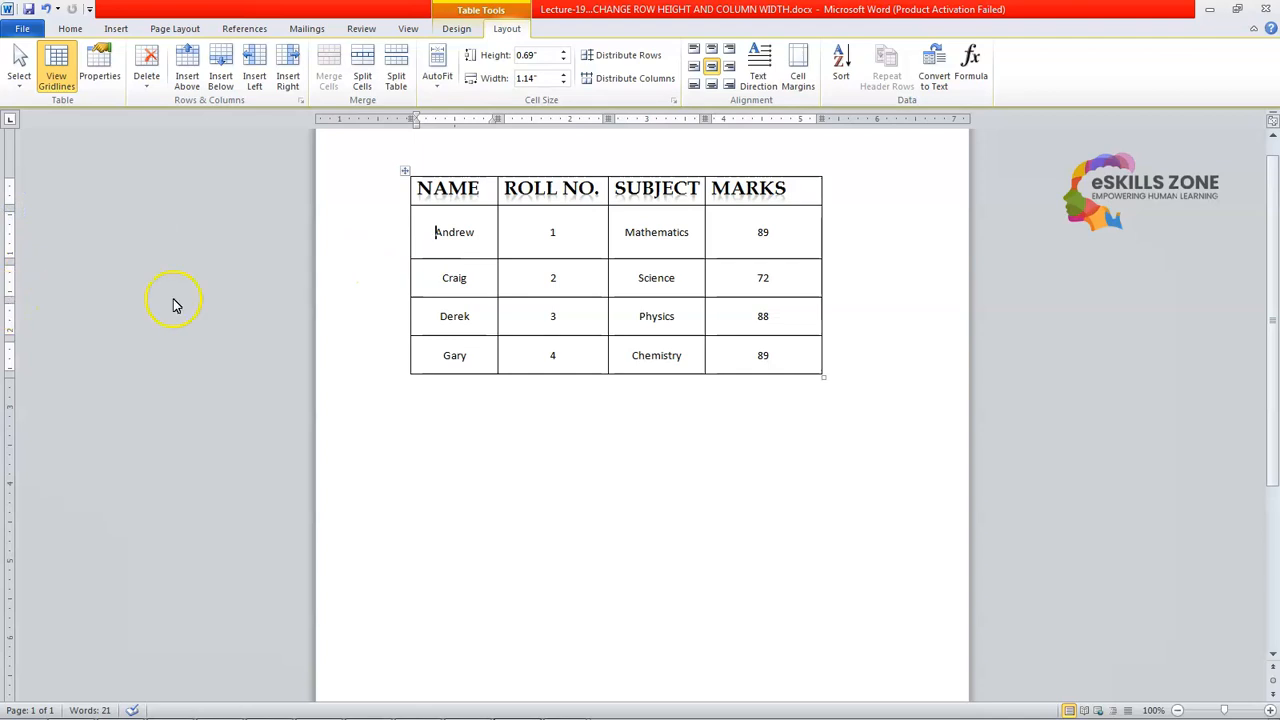
left_click(452, 280)
left_click(426, 275)
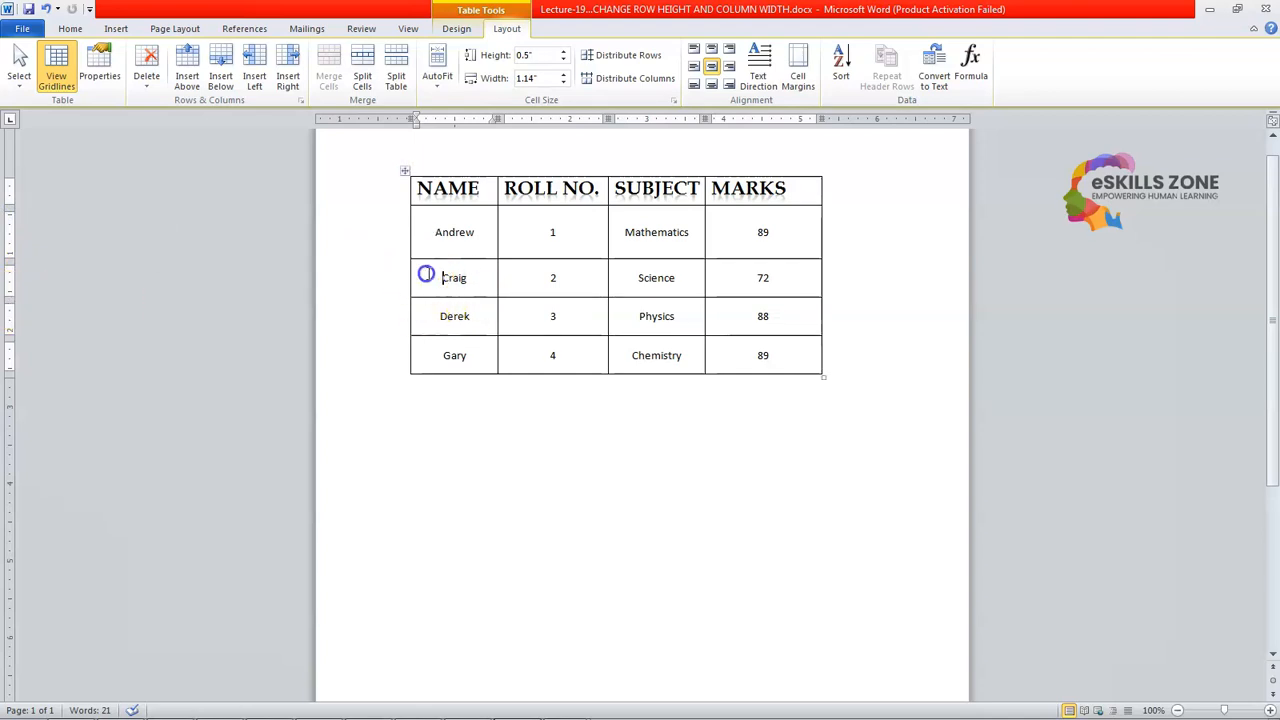
left_click_drag(430, 258, 492, 248)
left_click(480, 241)
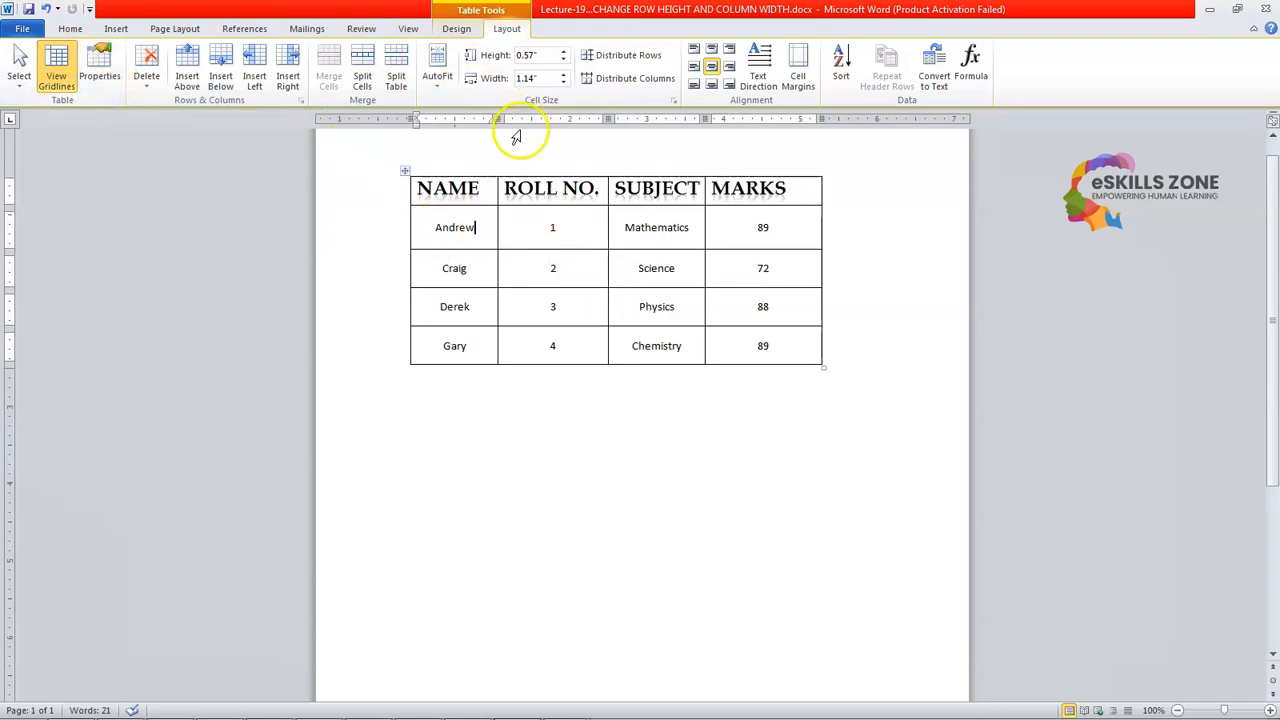
Widen the NAME column to about 1.26 inches and adjust the other column boundaries, making the MARKS column about 1.49 inches wide.
left_click_drag(497, 118, 508, 118)
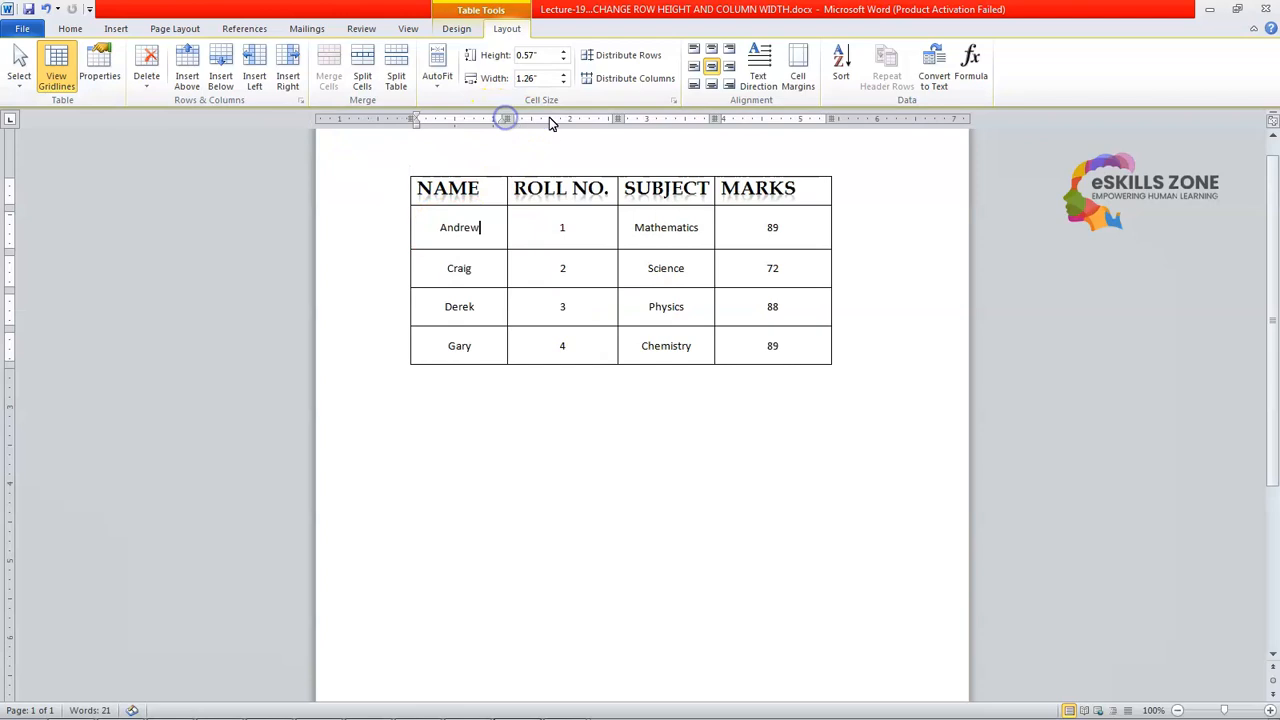
left_click_drag(618, 117, 628, 117)
left_click_drag(724, 118, 733, 120)
left_click_drag(849, 118, 857, 120)
left_click(834, 217)
left_click_drag(857, 226, 838, 227)
left_click_drag(729, 226, 724, 227)
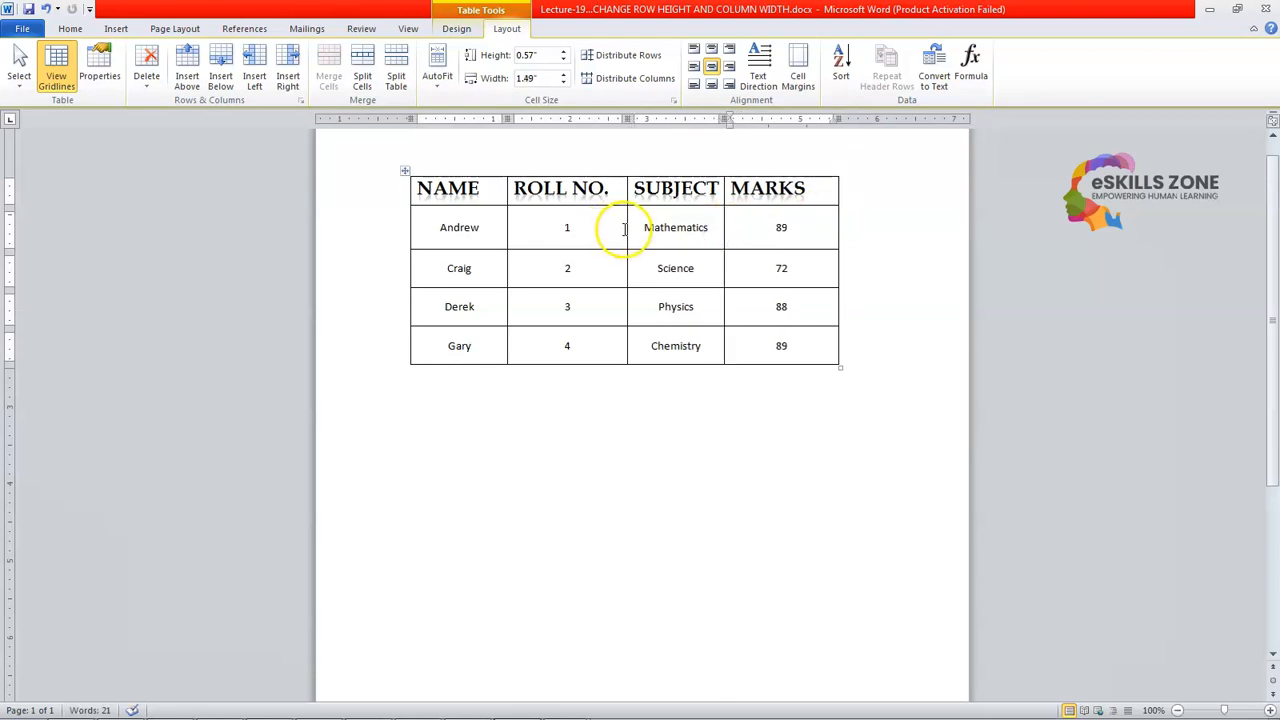
Narrow the ROLL NO. column to about 1.31 inches by its border, and widen it again to about 1.5 inches.
mouse_move(625, 229)
left_mouse_down()
mouse_move(603, 229)
mouse_move(608, 210)
left_mouse_up()
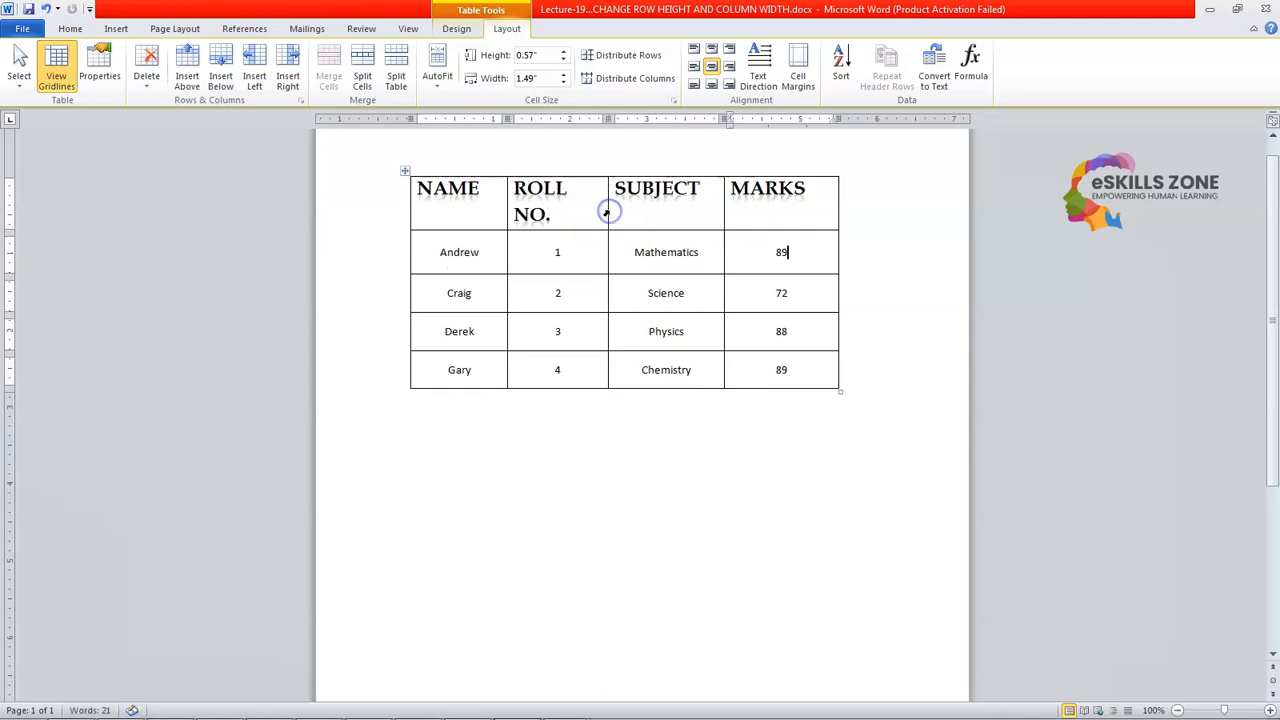
left_click(607, 211)
left_click(589, 214)
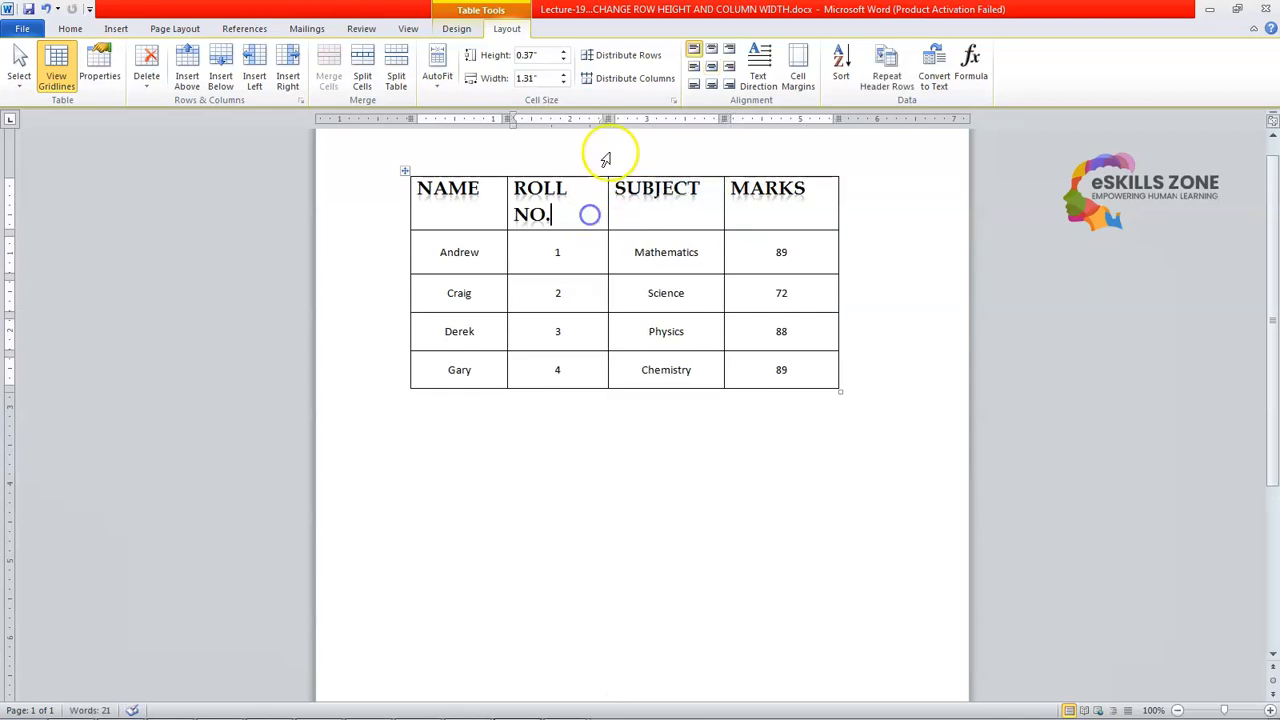
left_click_drag(608, 118, 622, 118)
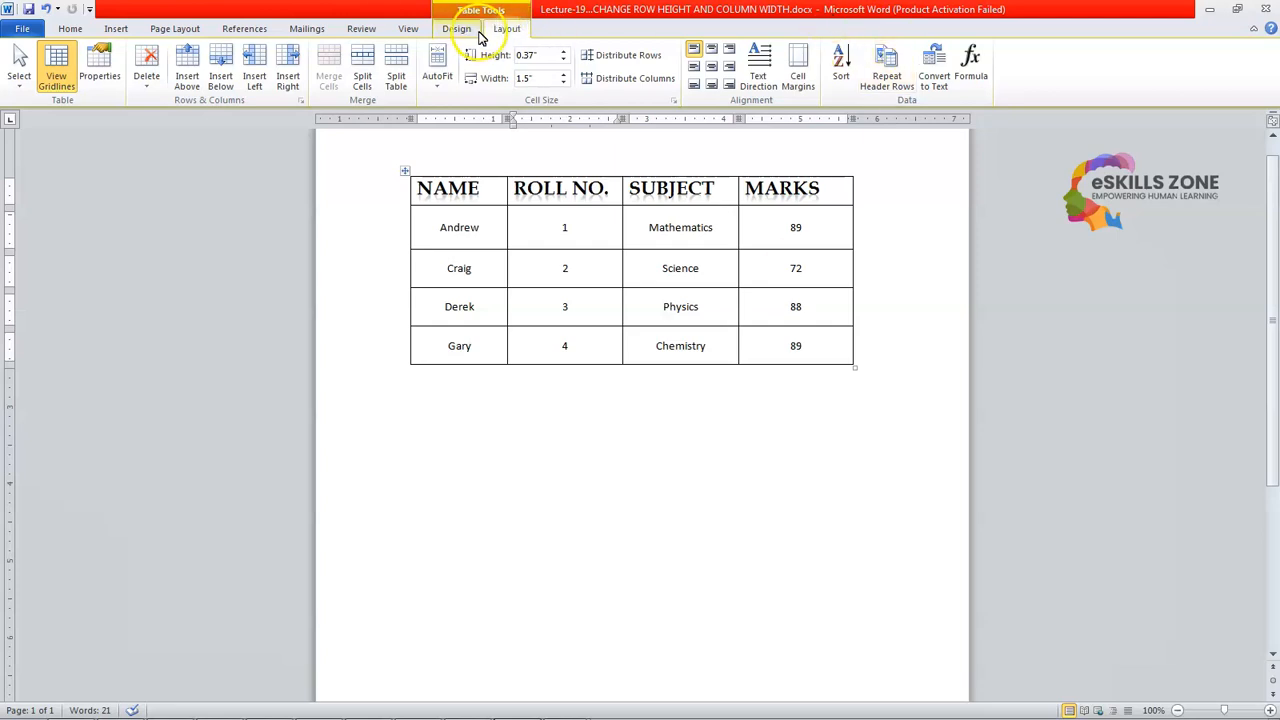
Try the Bottom and Top vertical alignments for the ROLL NO. header cell and apply Center in its cell properties.
left_click(92, 66)
left_click(626, 212)
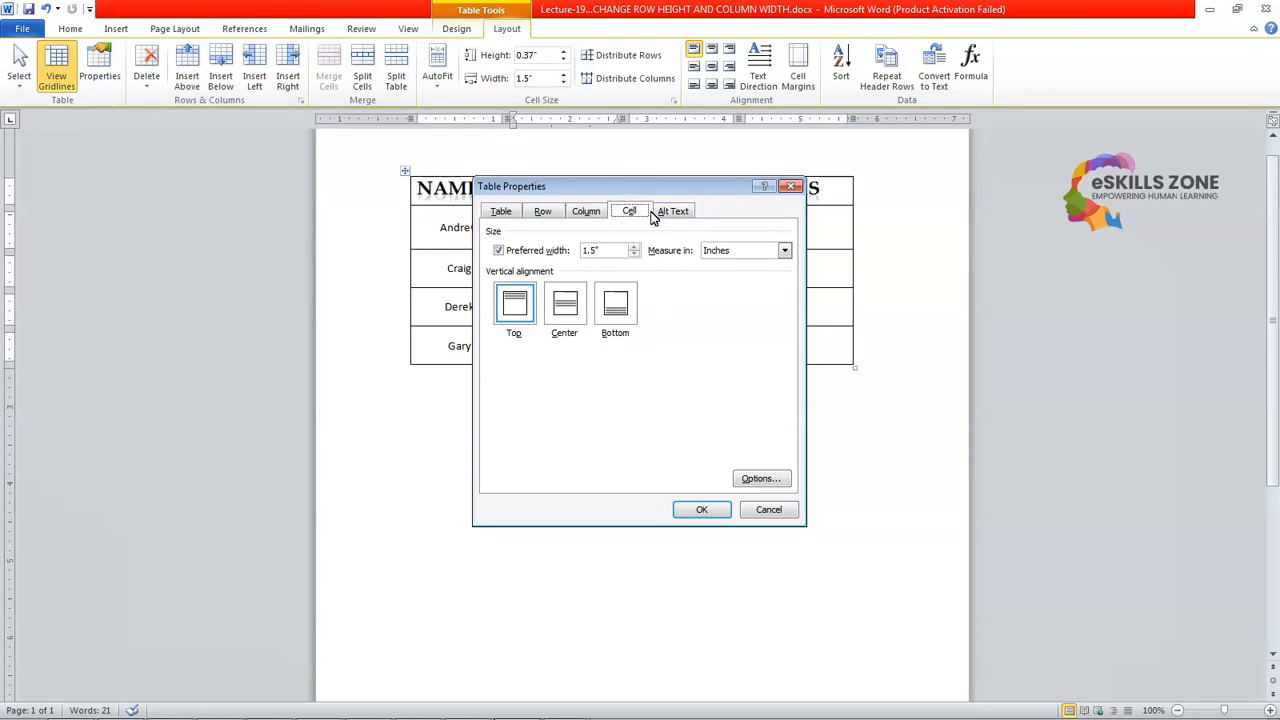
left_click_drag(646, 191, 231, 159)
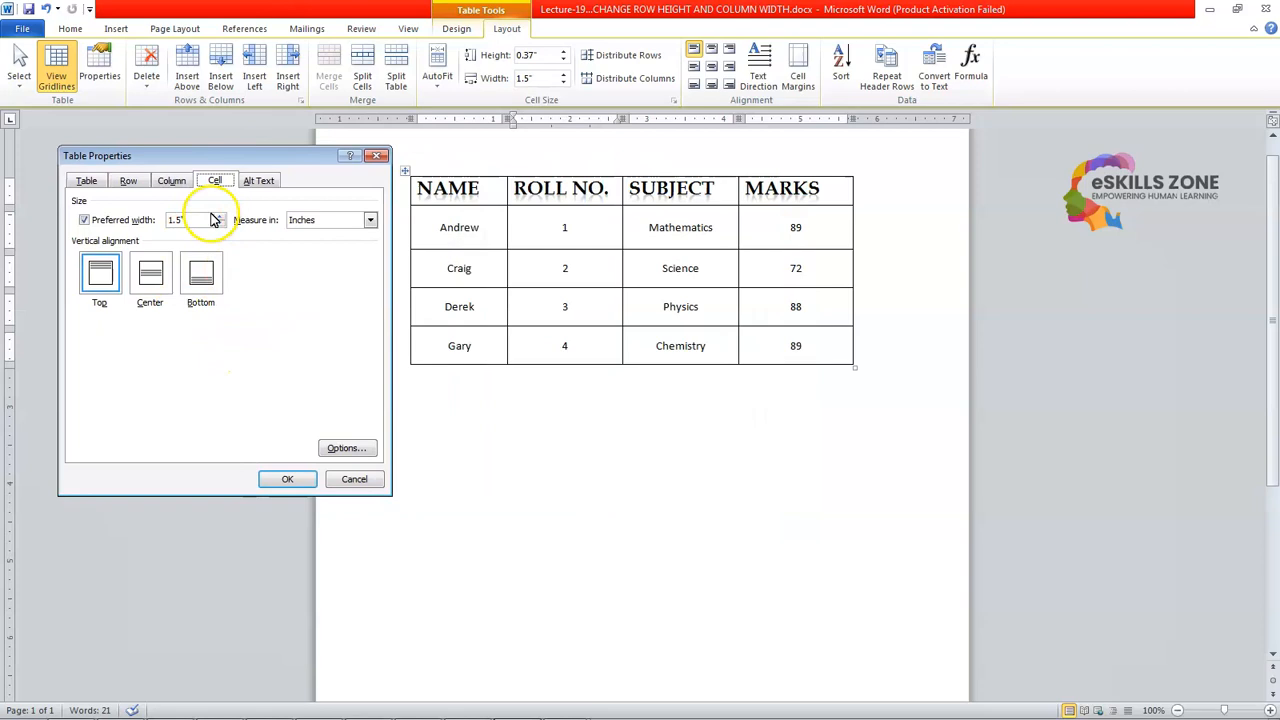
left_click(149, 275)
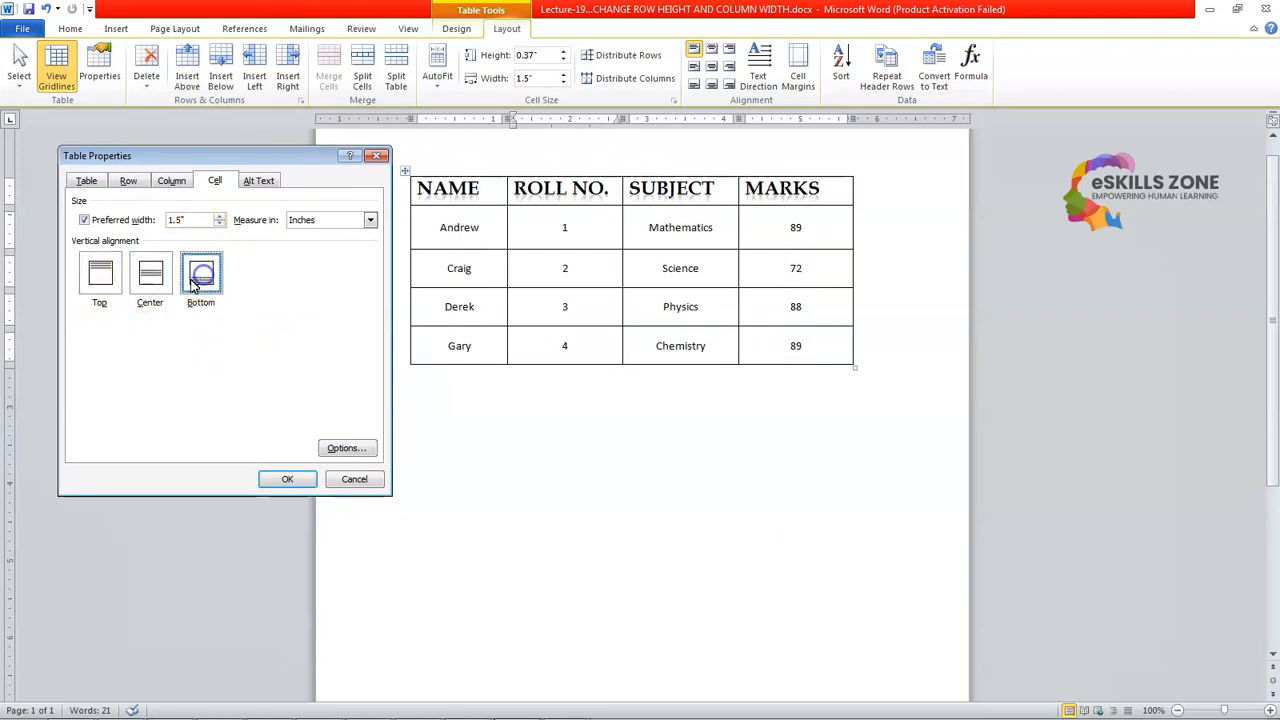
left_click(93, 283)
left_click(150, 284)
left_click(287, 479)
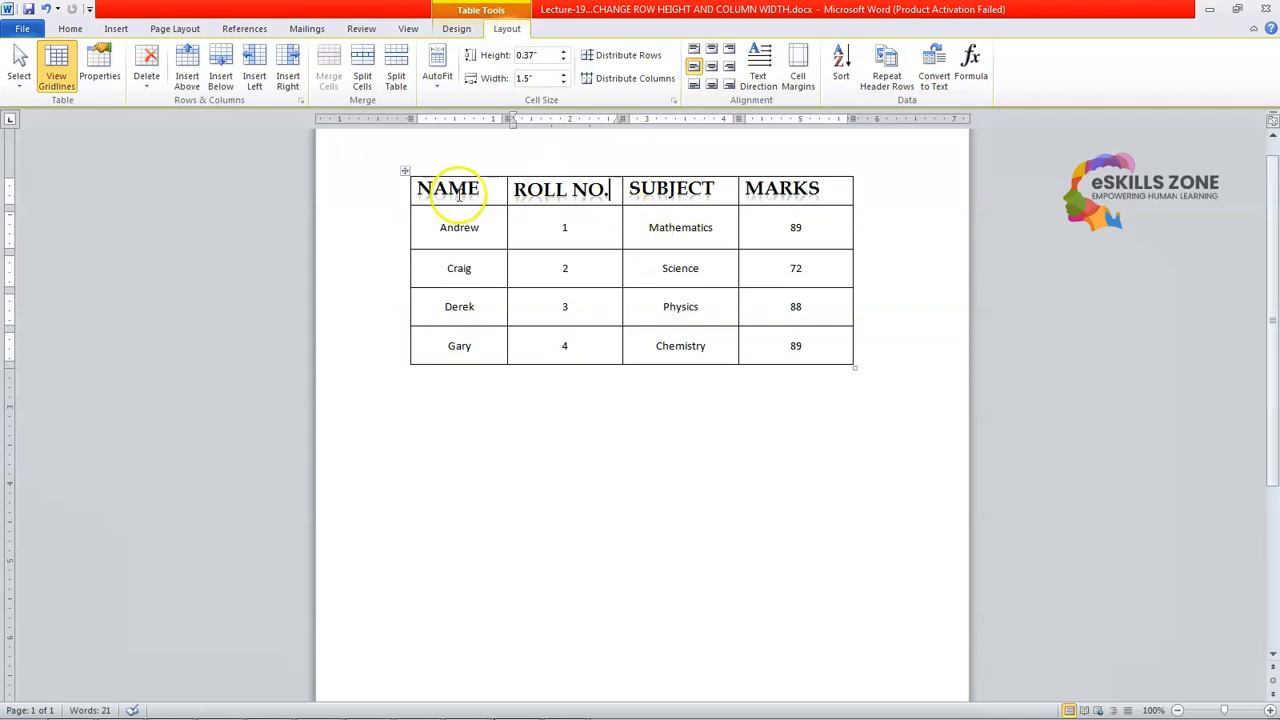
Apply Top vertical alignment to all four header cells in the cell properties.
left_click_drag(428, 180, 771, 180)
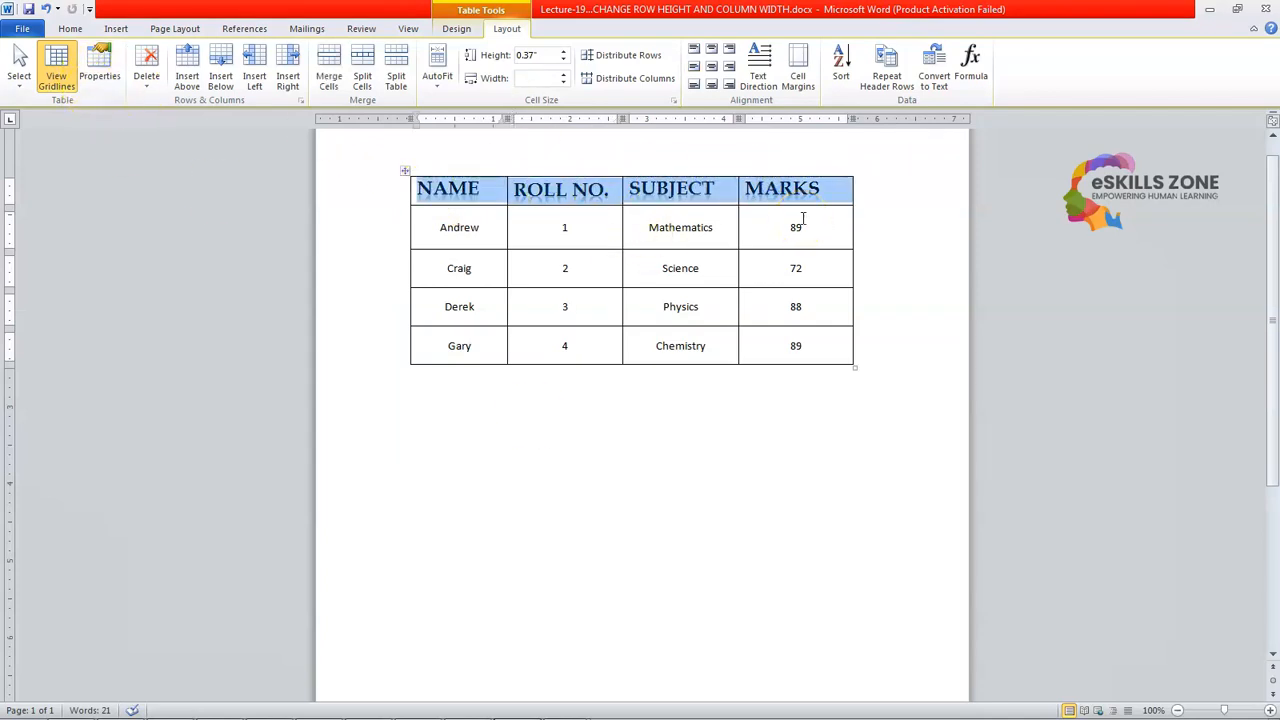
left_click(800, 195)
left_click(95, 70)
left_click(652, 210)
left_click_drag(658, 186, 266, 131)
left_click(138, 265)
left_click(302, 453)
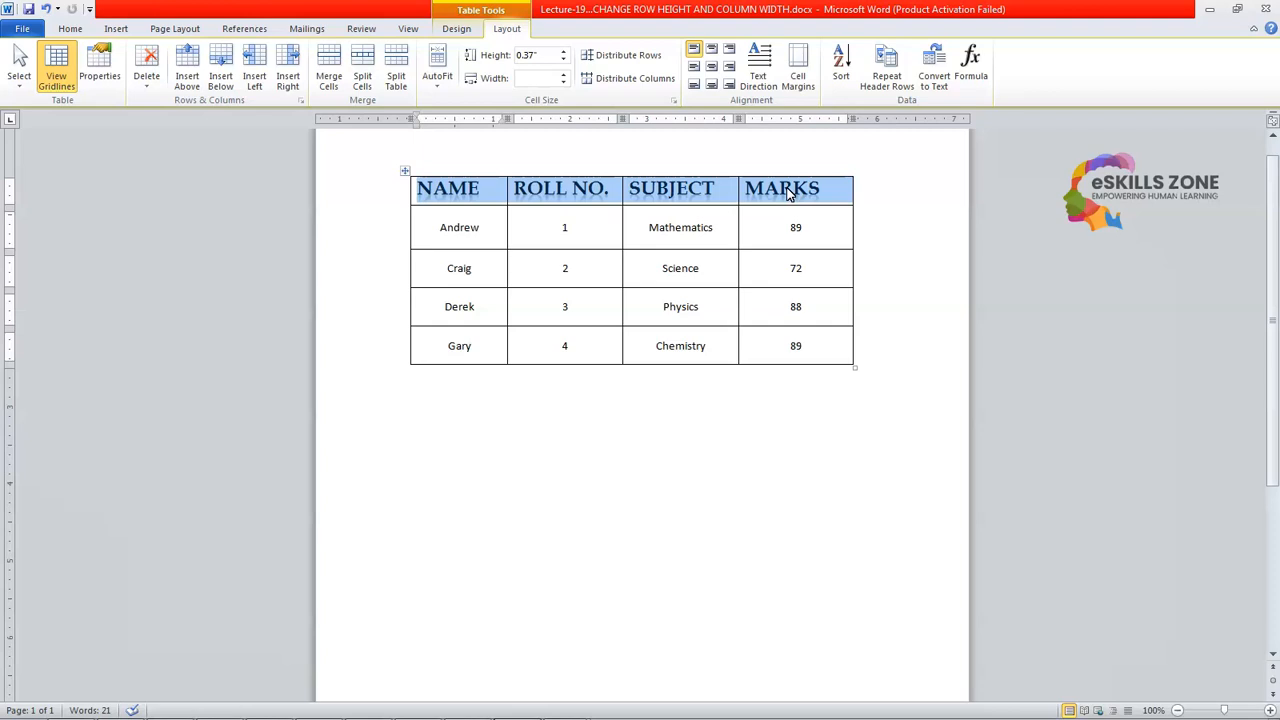
Center the text of all four header cells both vertically in the cell properties and horizontally through paragraph alignment.
left_click(101, 78)
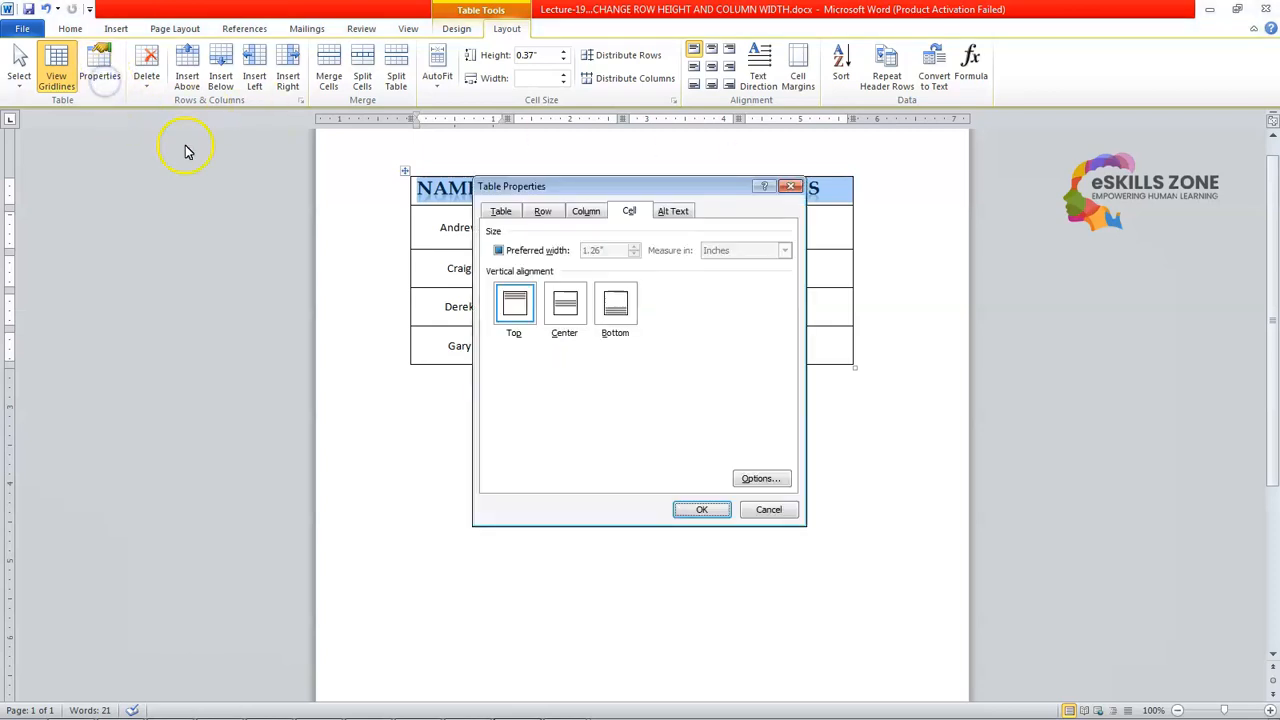
left_click_drag(542, 184, 118, 141)
left_click(140, 262)
left_click(280, 467)
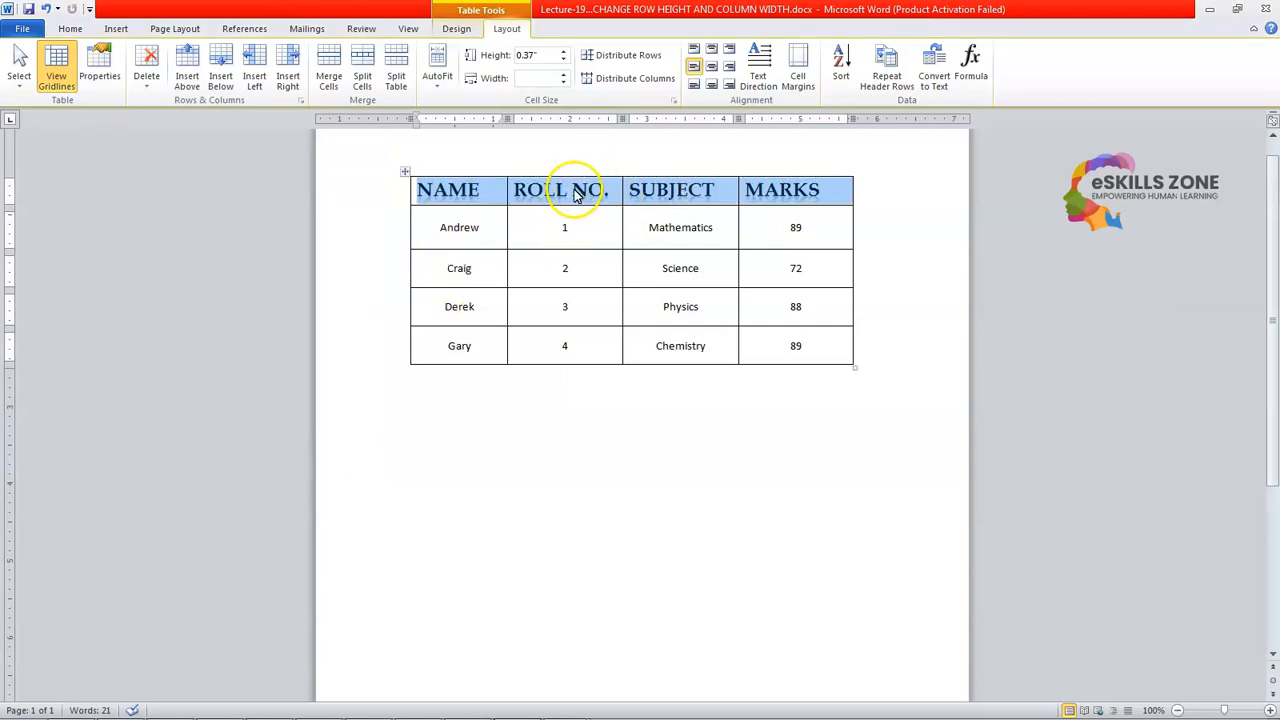
left_click(70, 28)
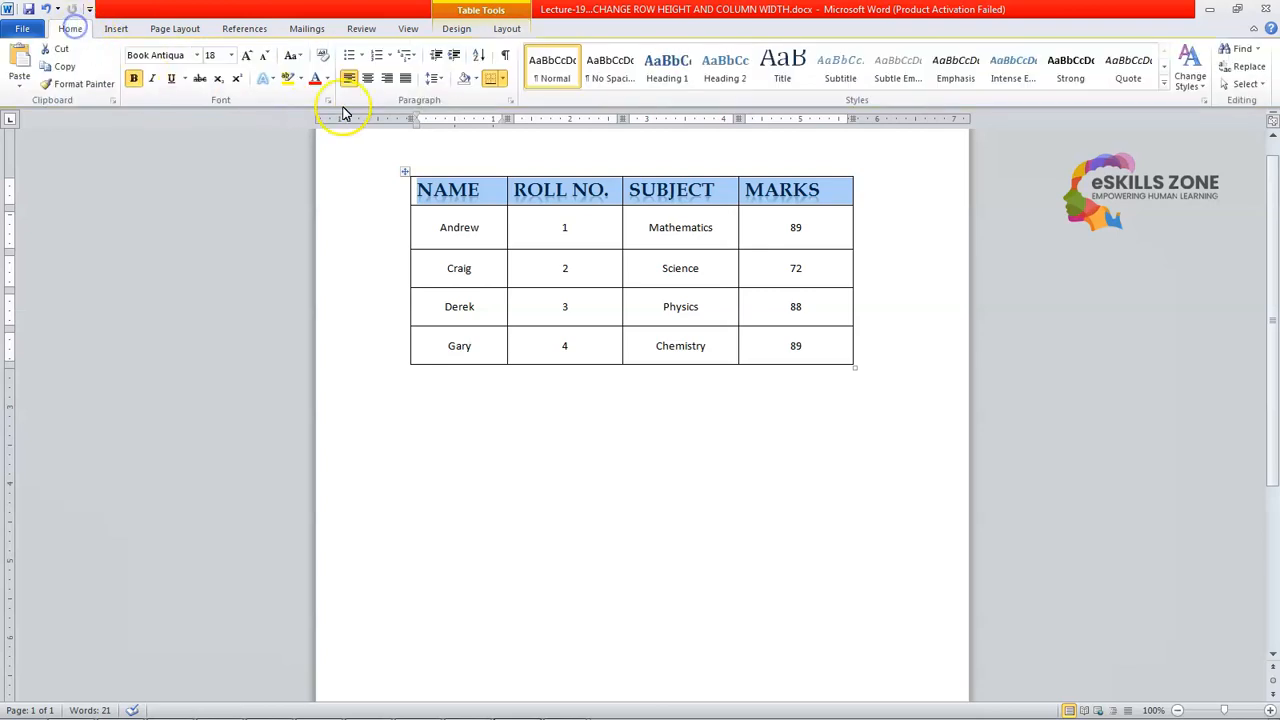
left_click(369, 80)
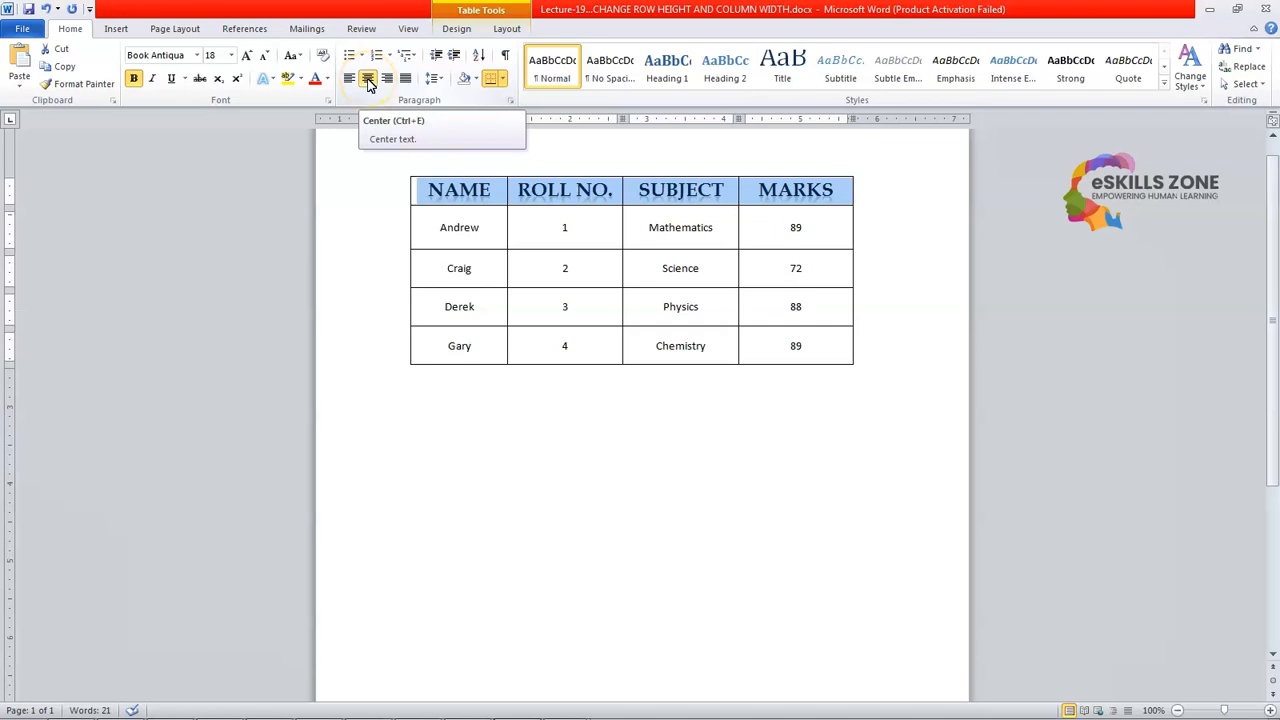
Give the table the alternative text title "Student" in its table properties and apply it.
left_click(465, 230)
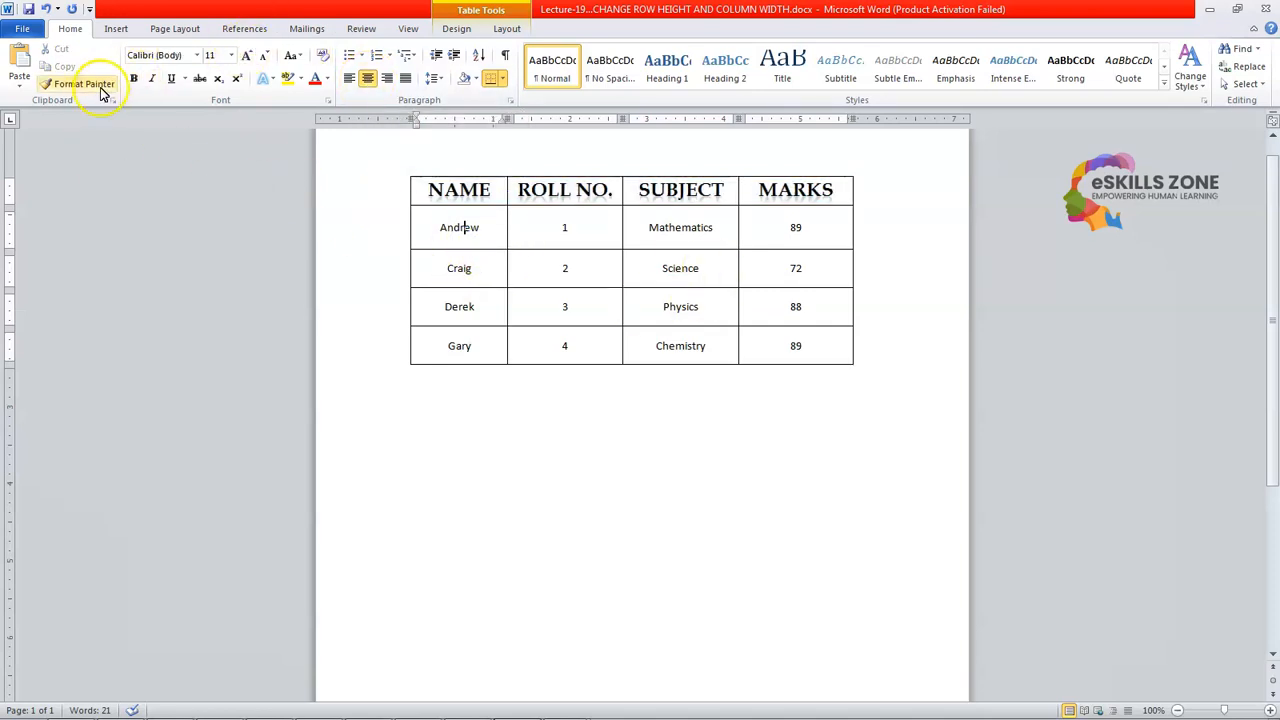
left_click(507, 28)
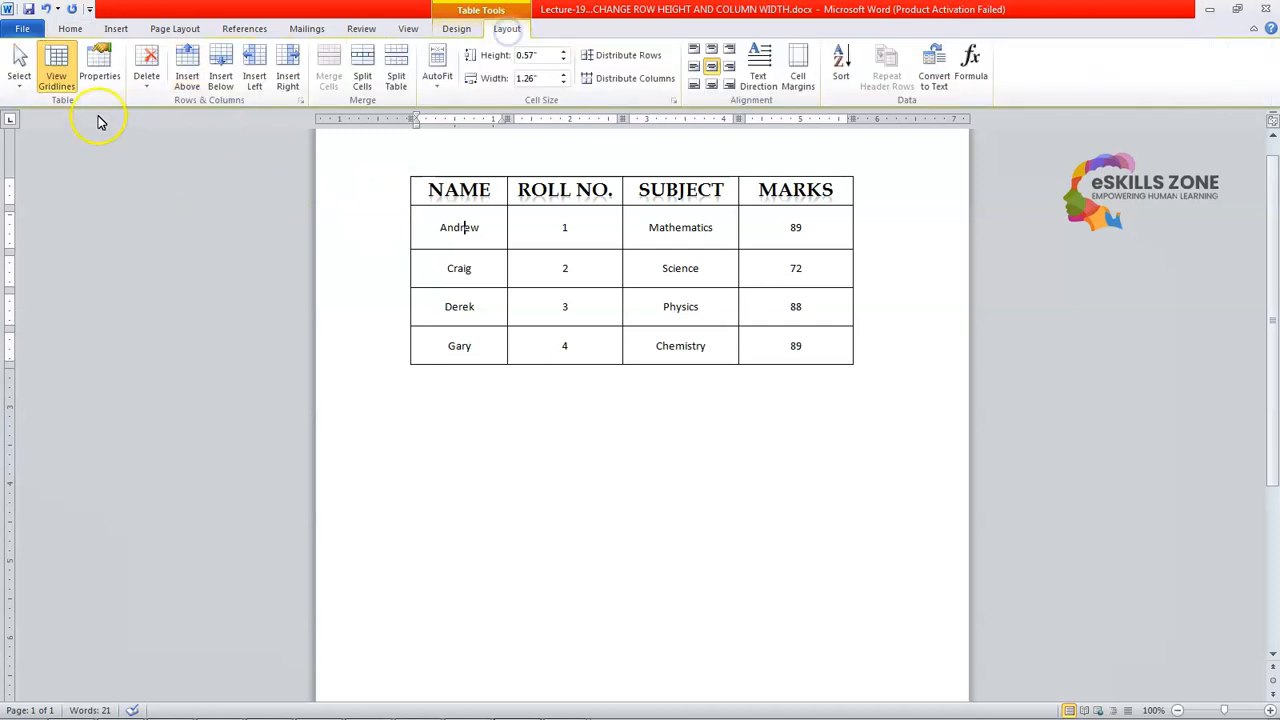
left_click(98, 76)
left_click_drag(654, 189, 268, 127)
left_click(285, 153)
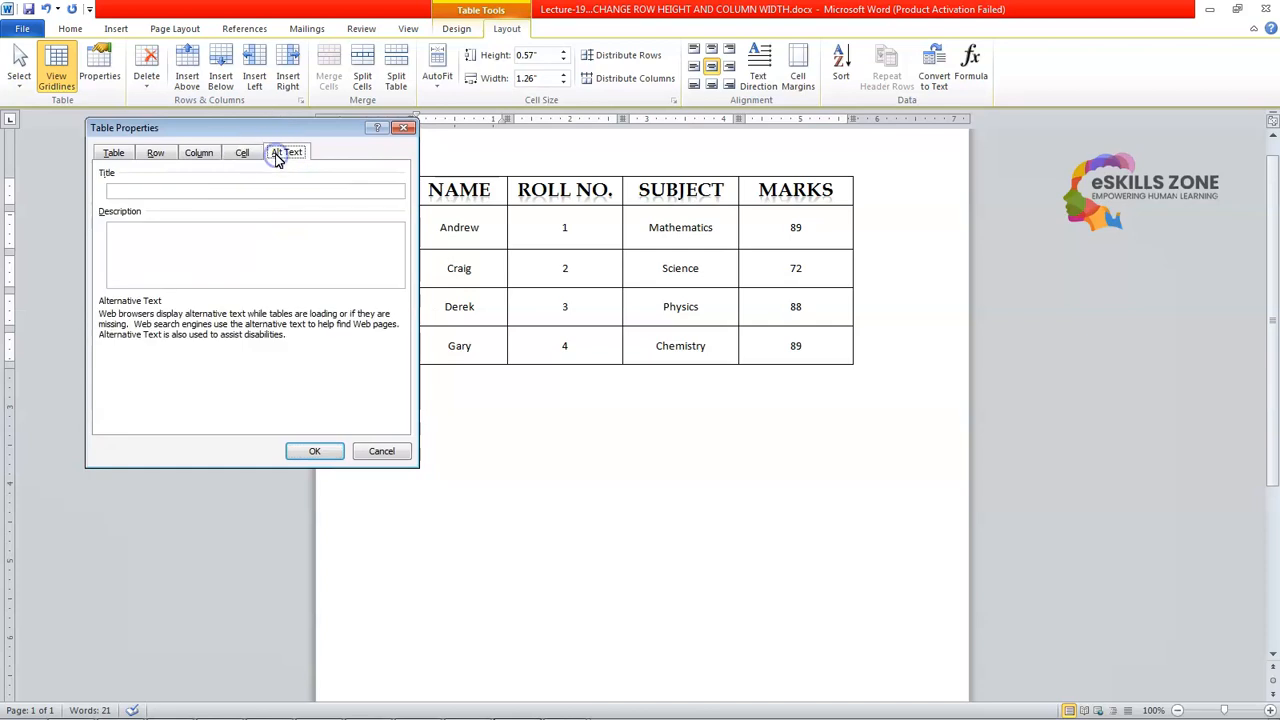
left_click(183, 190)
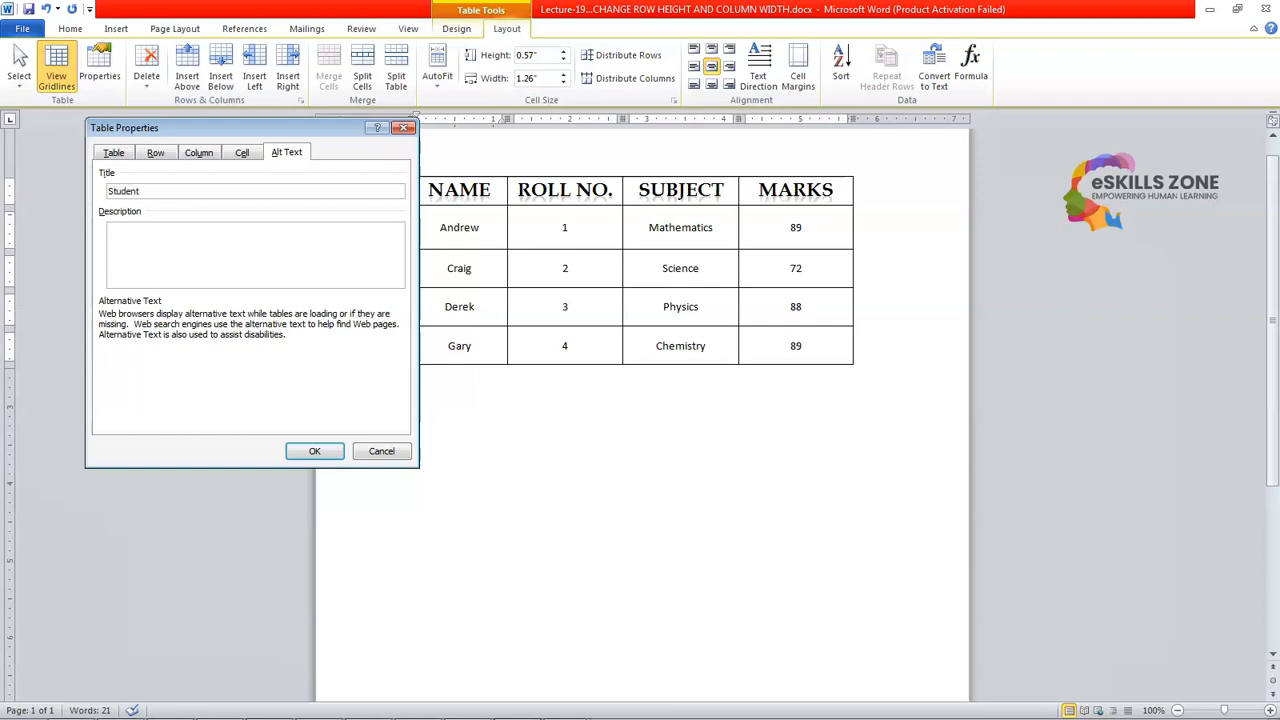
key("Return")
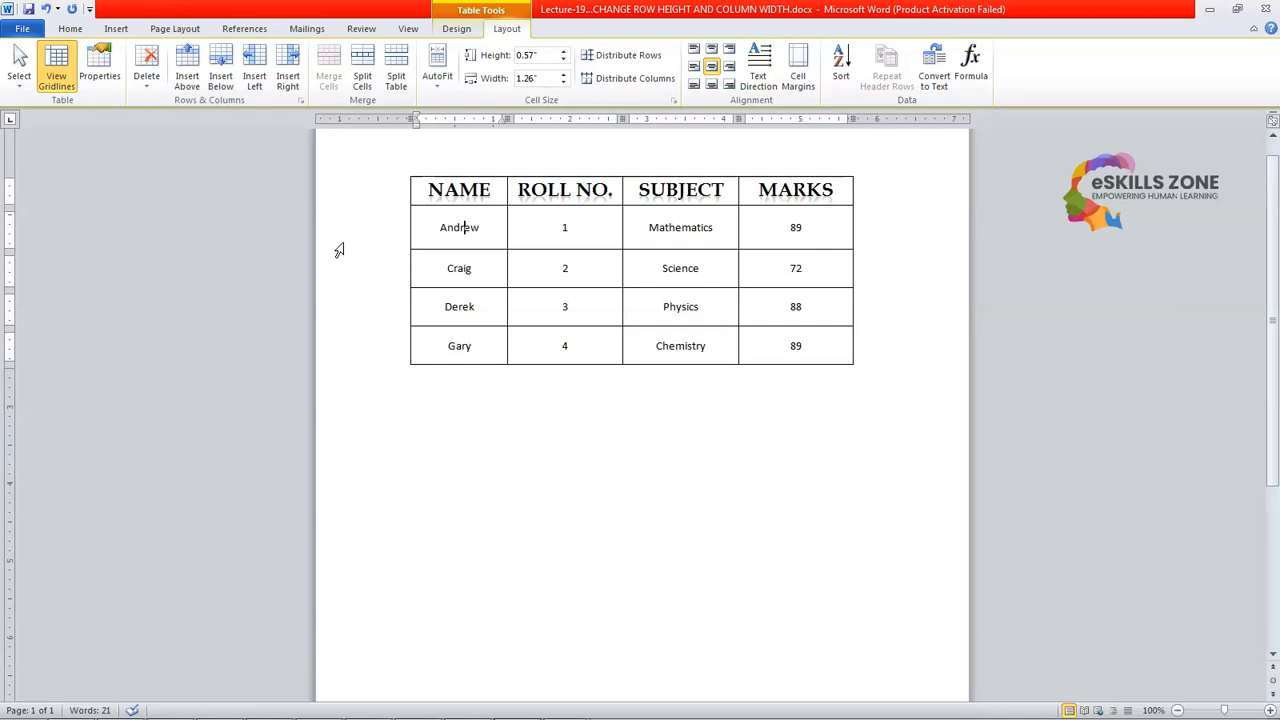
Add the alt text description "It contains information of Students' Roll Nos., Subjects and Marks..." and change the title to "Student Record".
left_click(97, 82)
left_click_drag(651, 188, 248, 108)
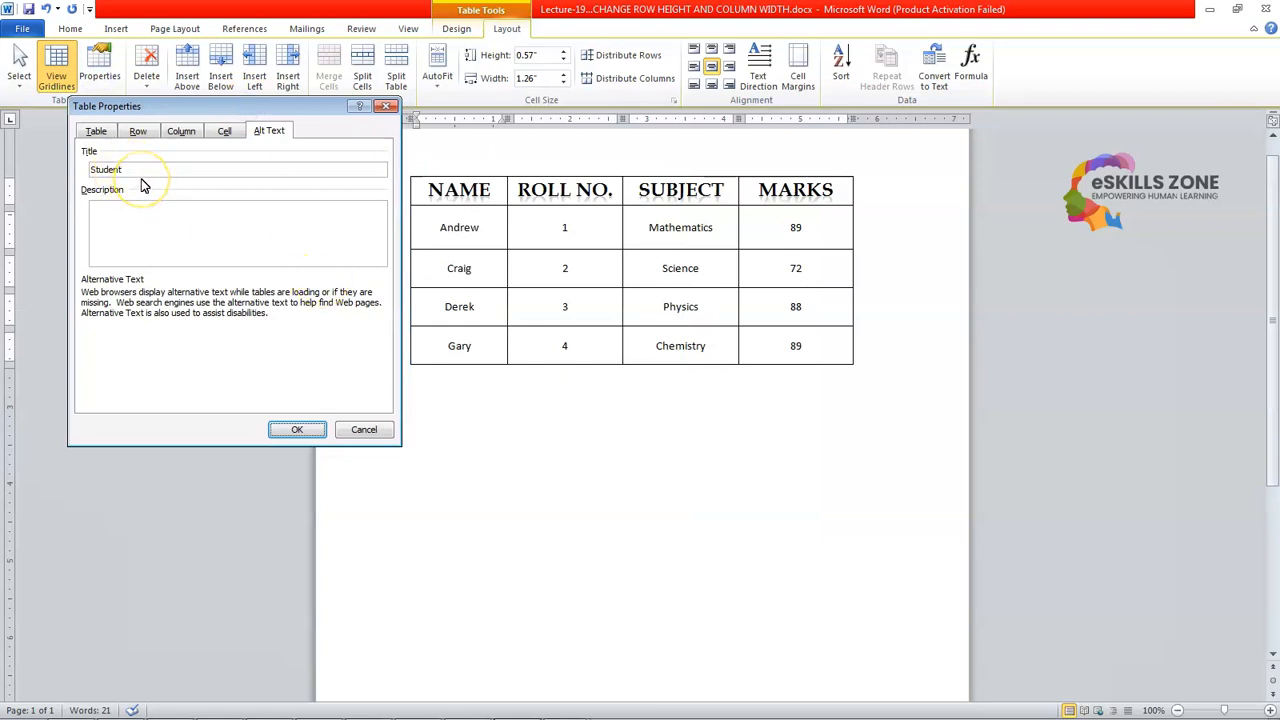
left_click(158, 222)
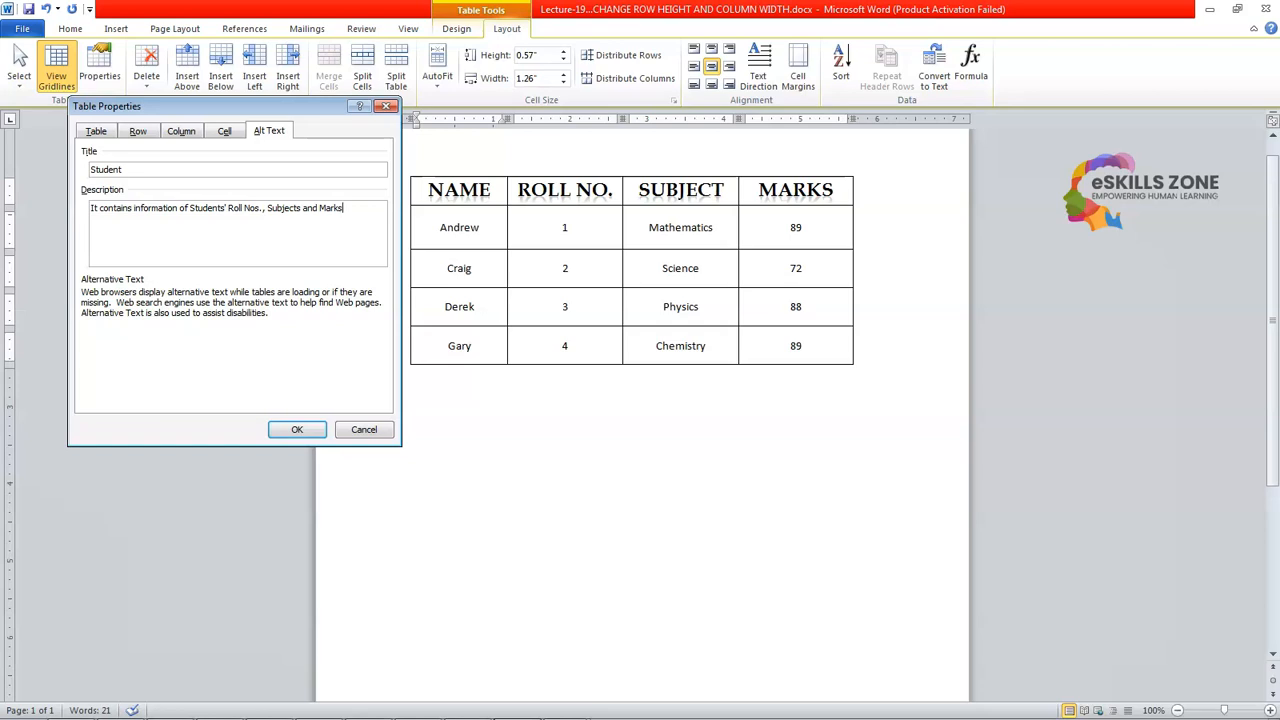
left_click(208, 168)
left_click(345, 207)
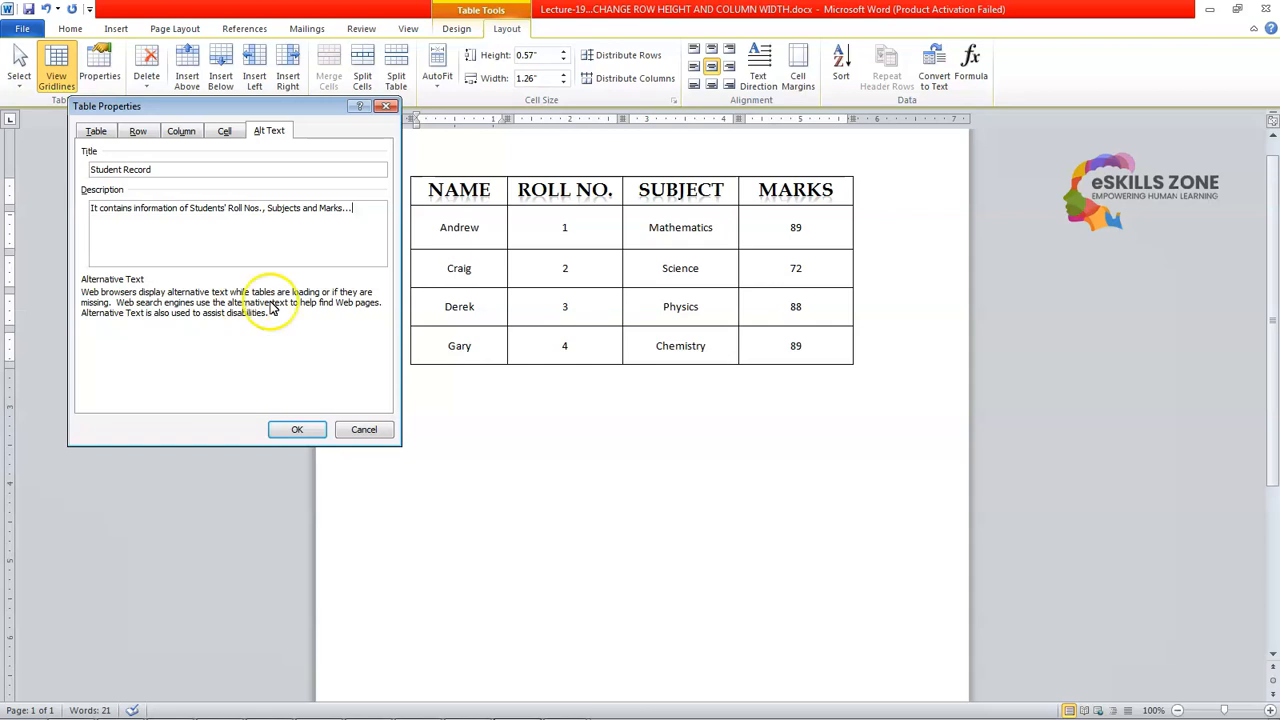
Look through the cell, column, row and whole-table settings in the table properties.
left_click(221, 134)
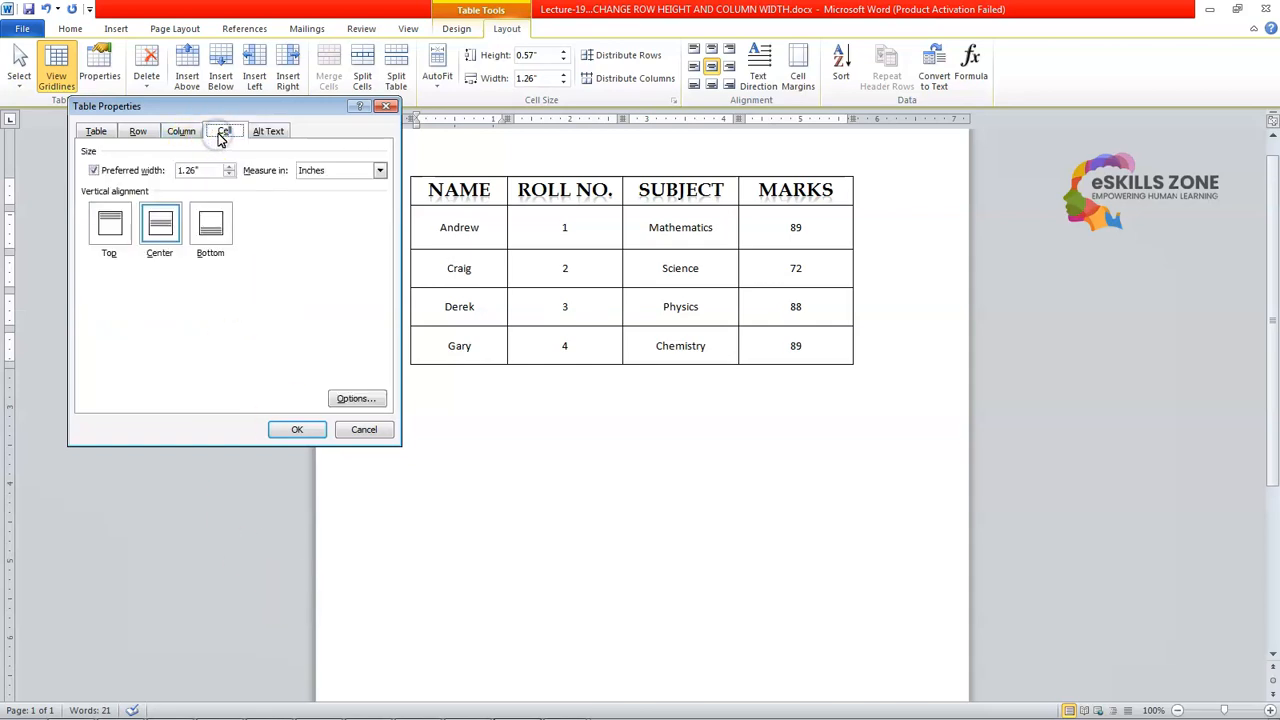
left_click(180, 131)
left_click(137, 131)
left_click(96, 134)
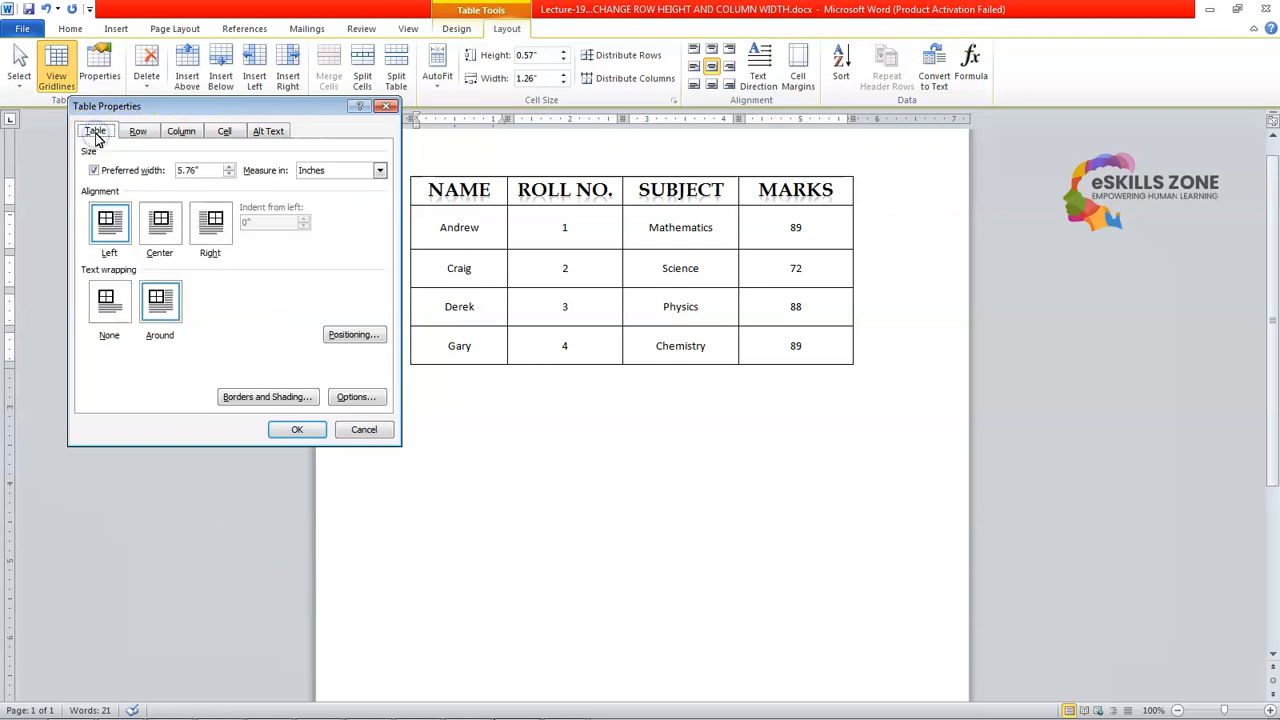
Try the left, center and right alignment options for the whole table and apply right alignment.
left_click(155, 230)
left_click(210, 225)
left_click(160, 225)
left_click(109, 245)
left_click(157, 228)
left_click(207, 228)
left_click(164, 232)
left_click(118, 230)
left_click(160, 222)
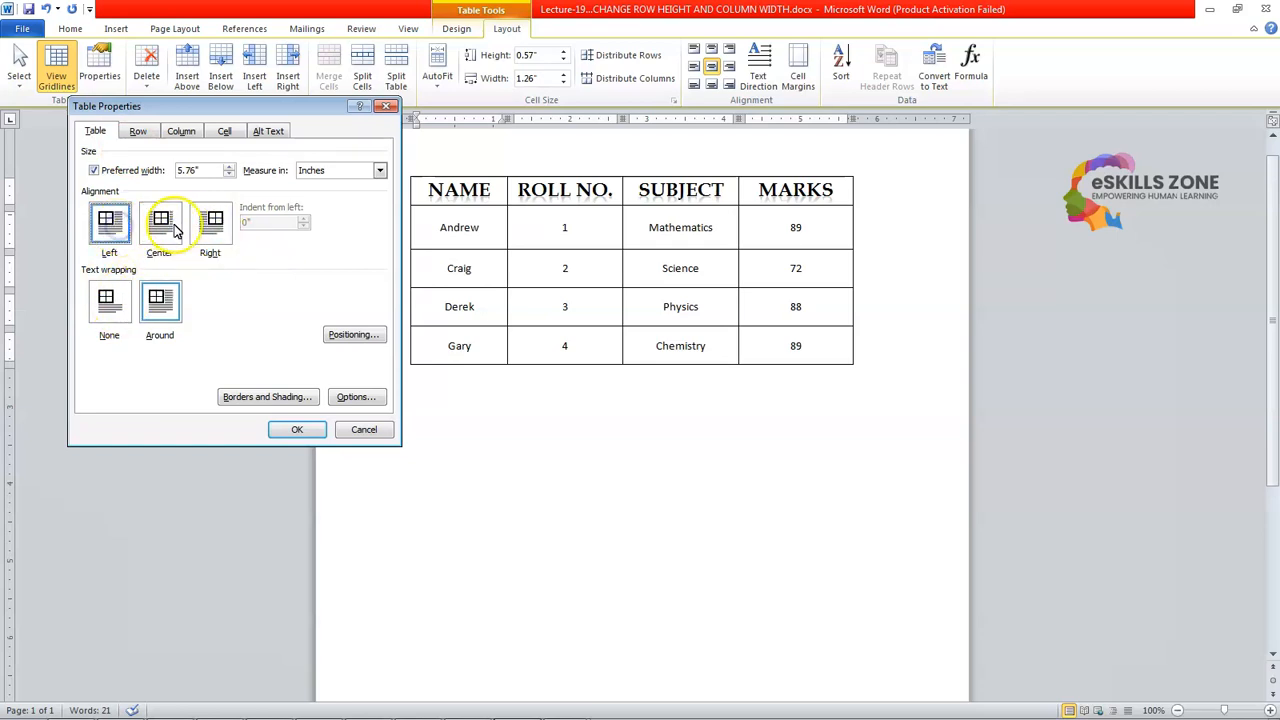
left_click(210, 222)
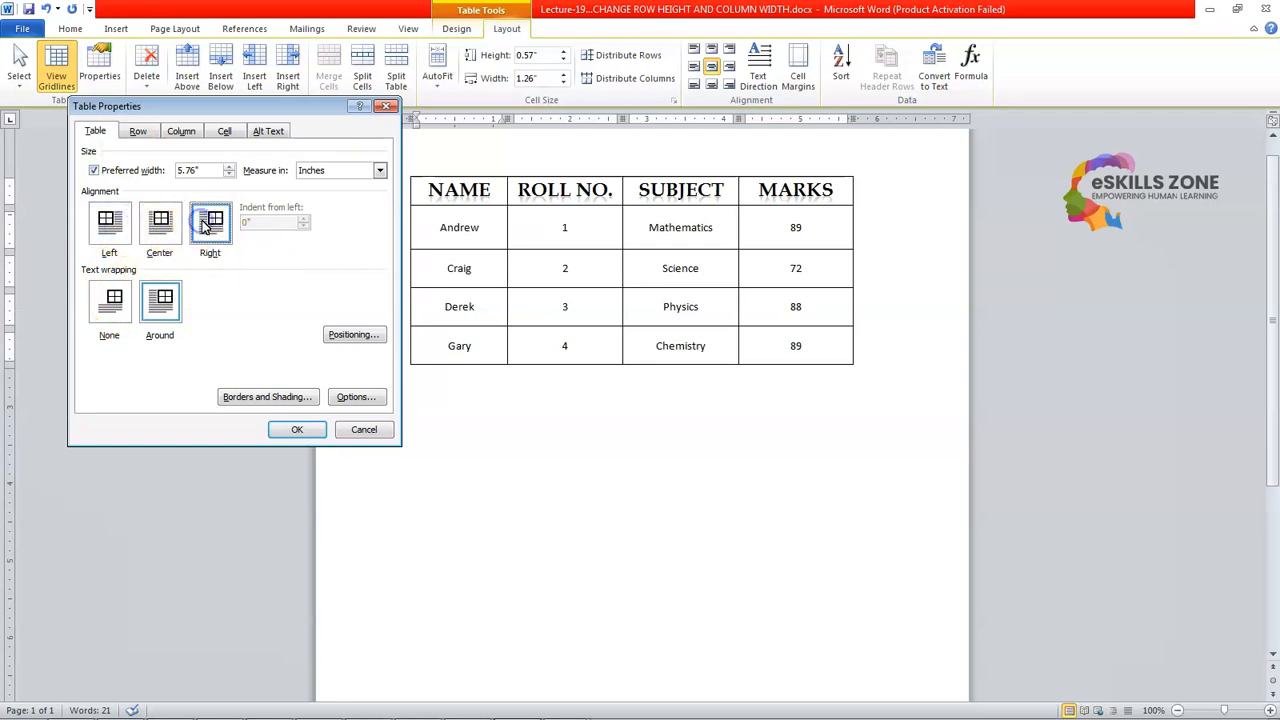
left_click(288, 430)
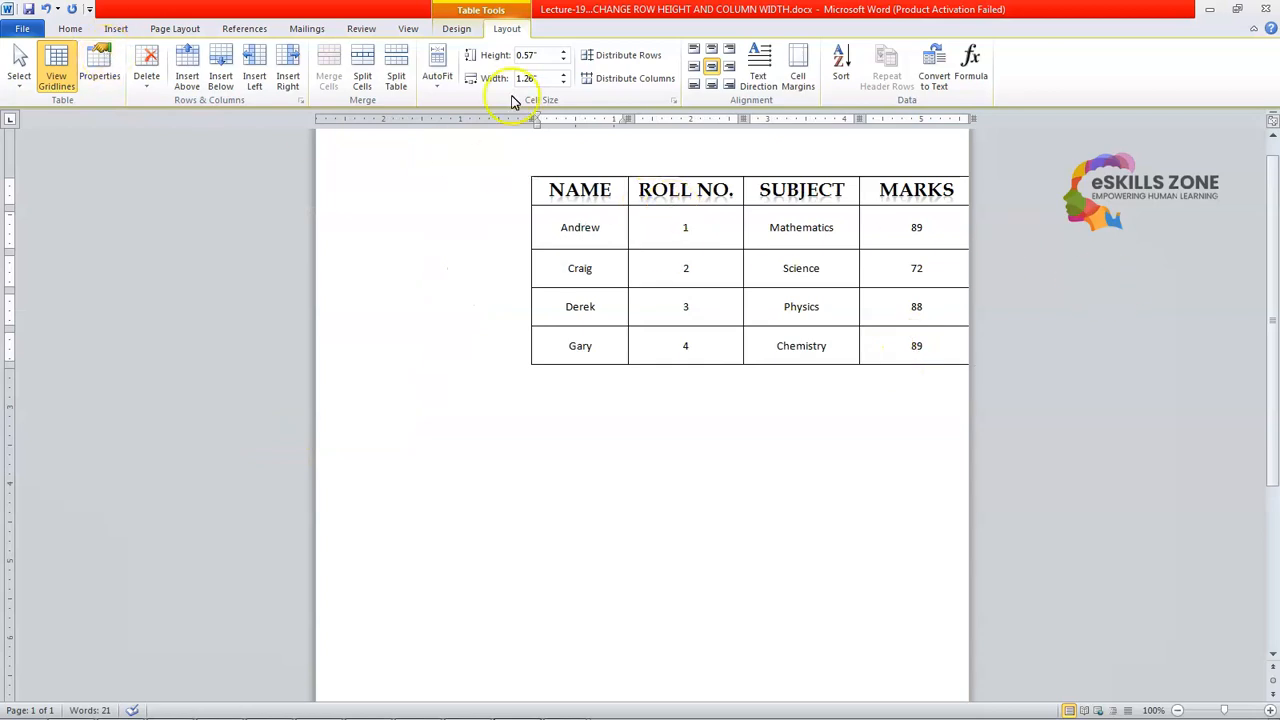
Change the whole table's alignment to center in its table properties and apply it.
left_click(104, 80)
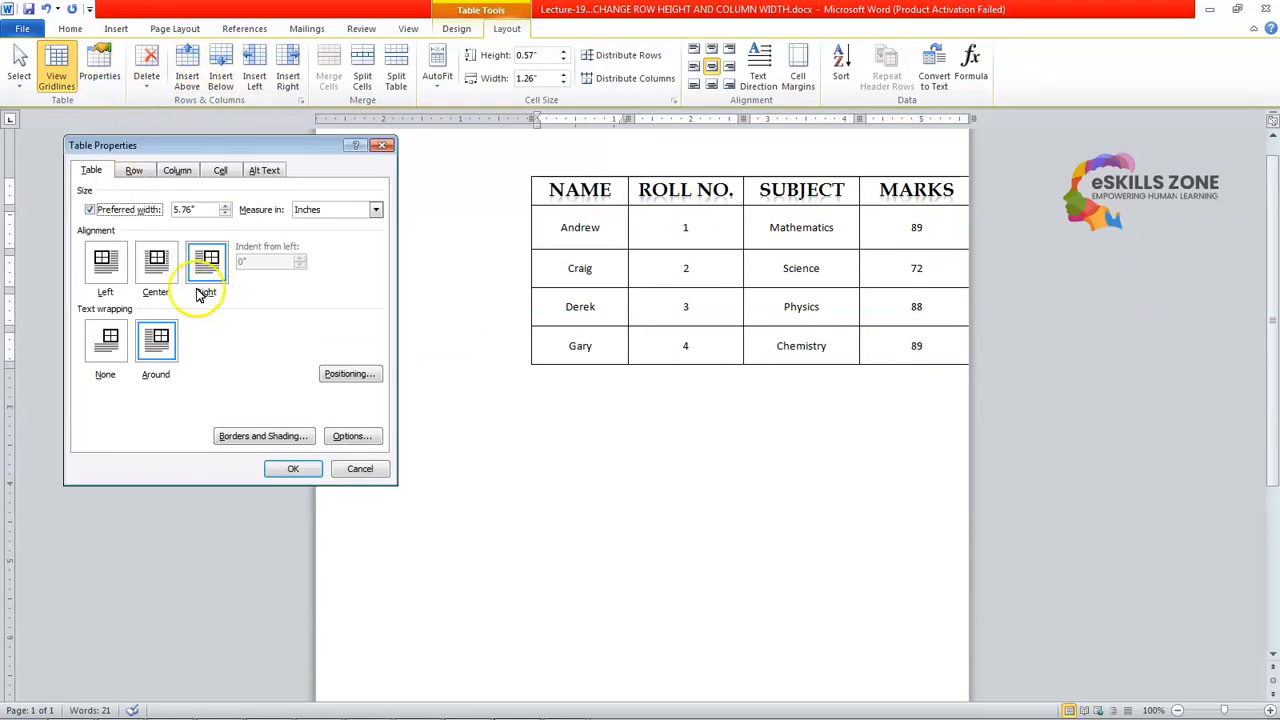
left_click(156, 262)
left_click(292, 469)
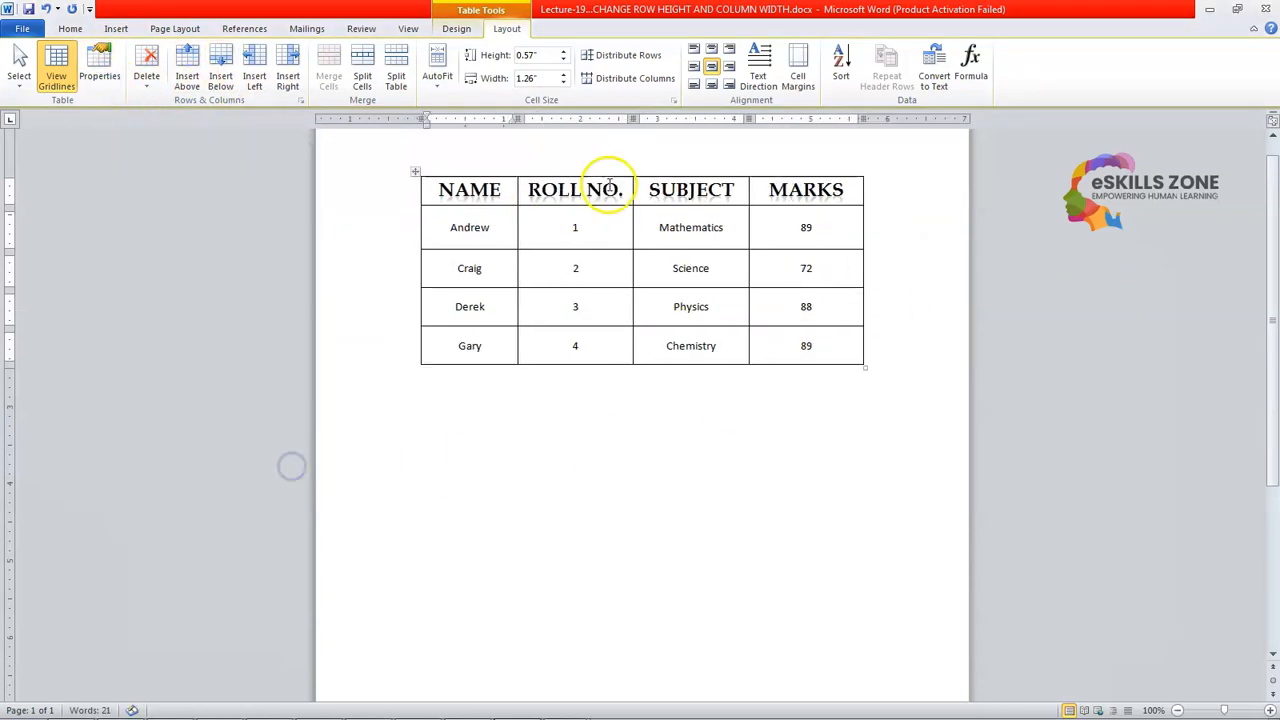
Change the whole table's alignment to left in its table properties and apply it.
left_click(97, 68)
left_click(110, 262)
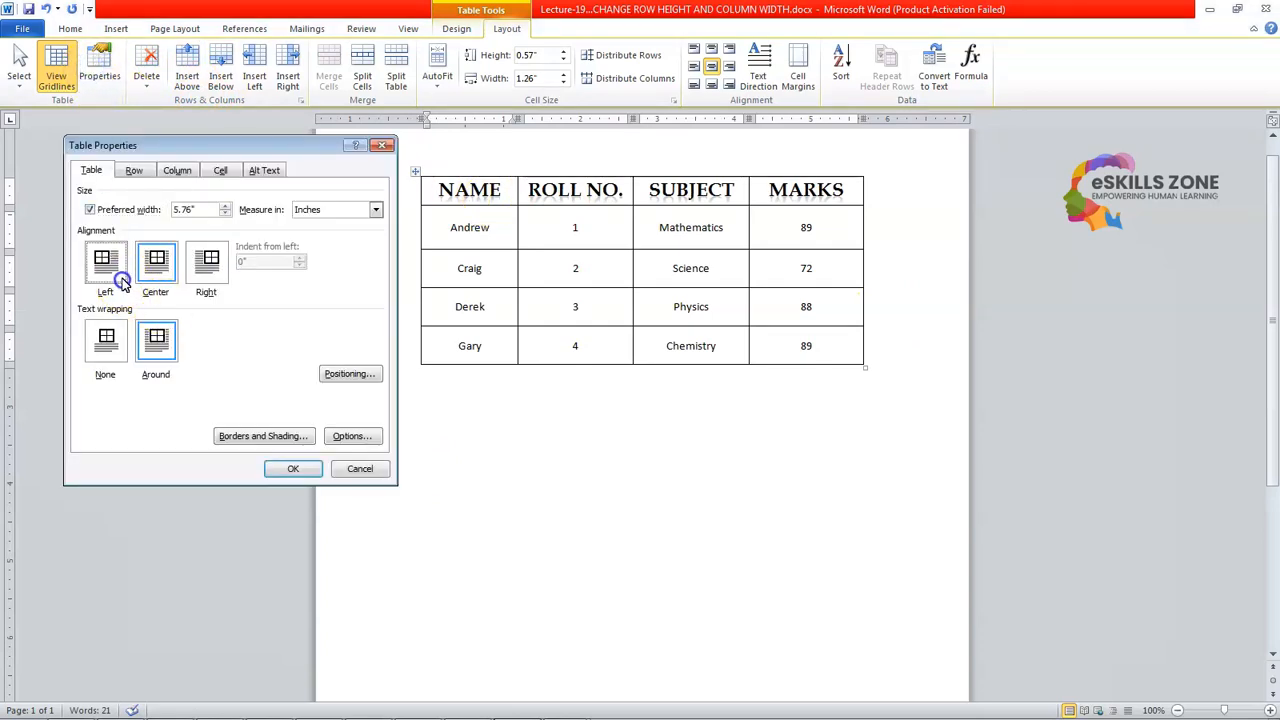
left_click(293, 469)
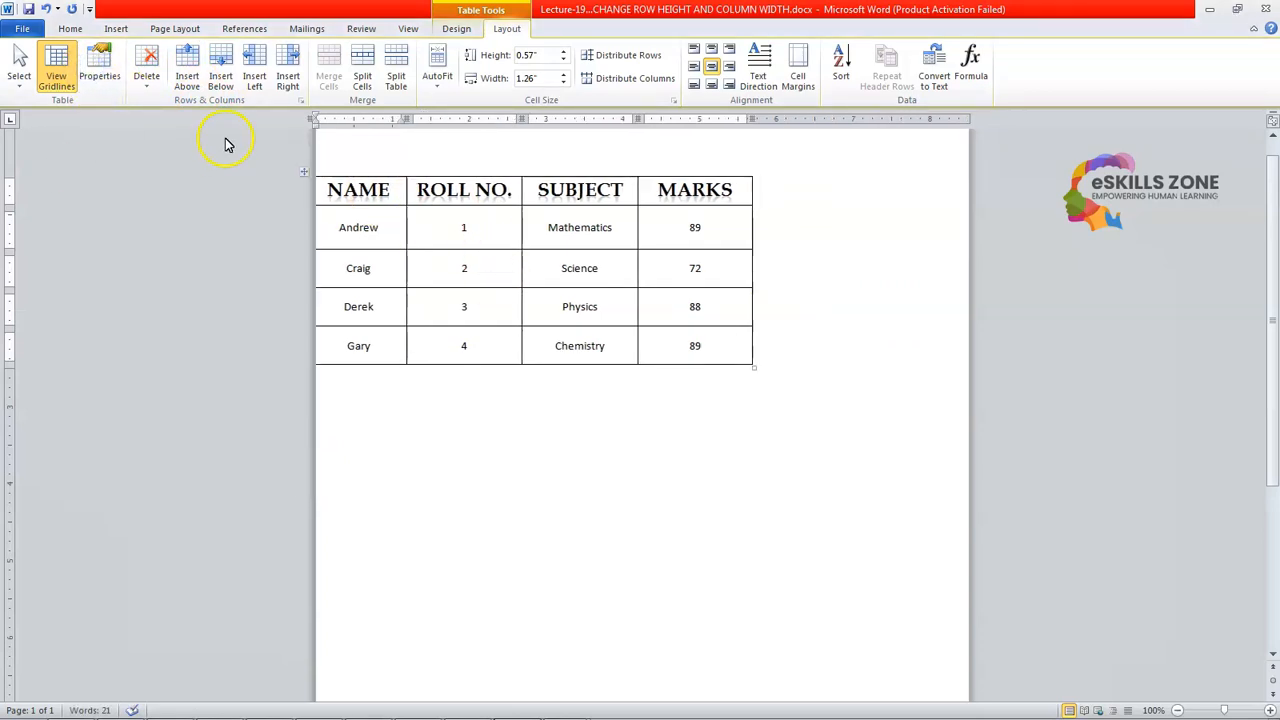
Set the marks table's alignment back to center and apply it.
left_click(99, 68)
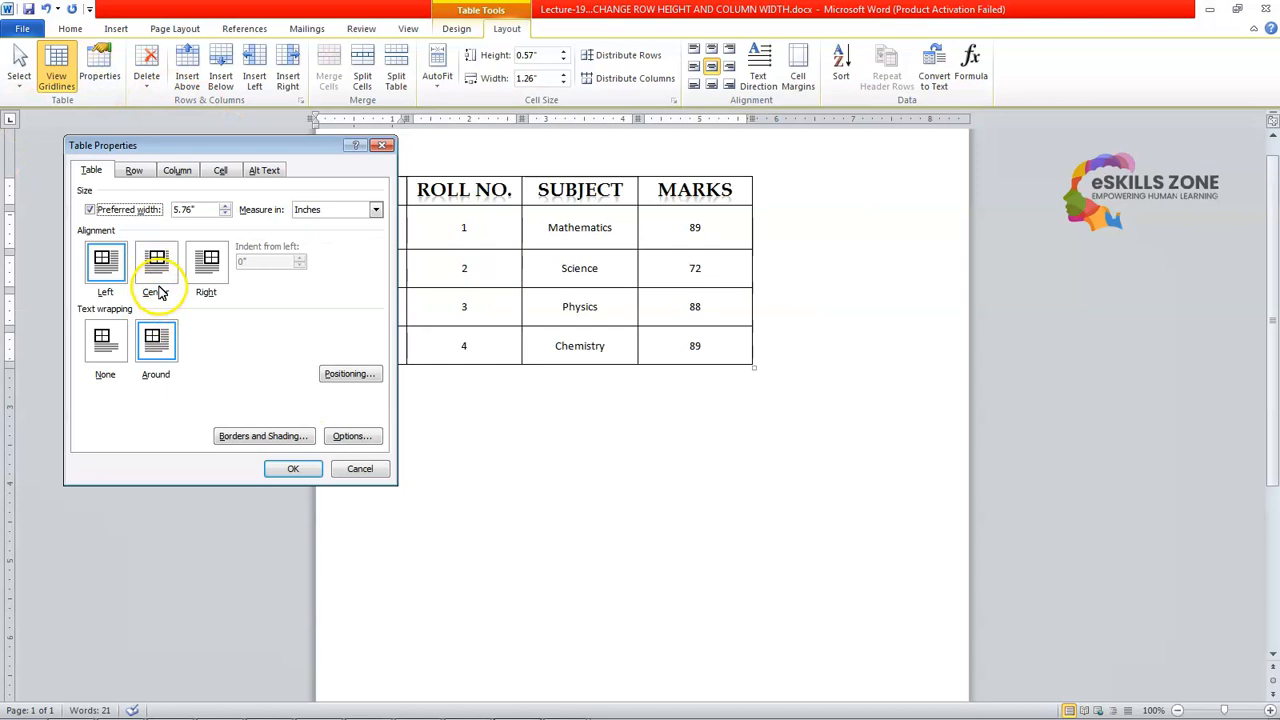
left_click(157, 285)
left_click(293, 469)
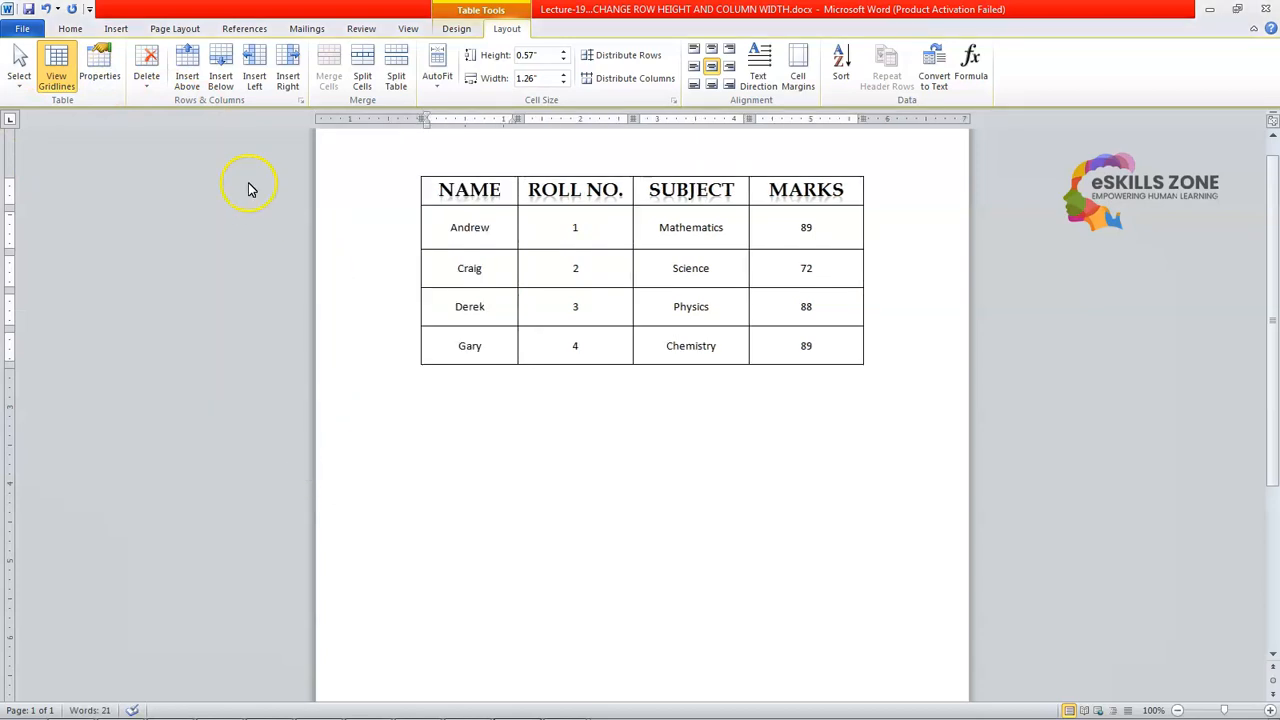
Set the table's text wrapping to None in its table properties and apply it.
left_click(99, 68)
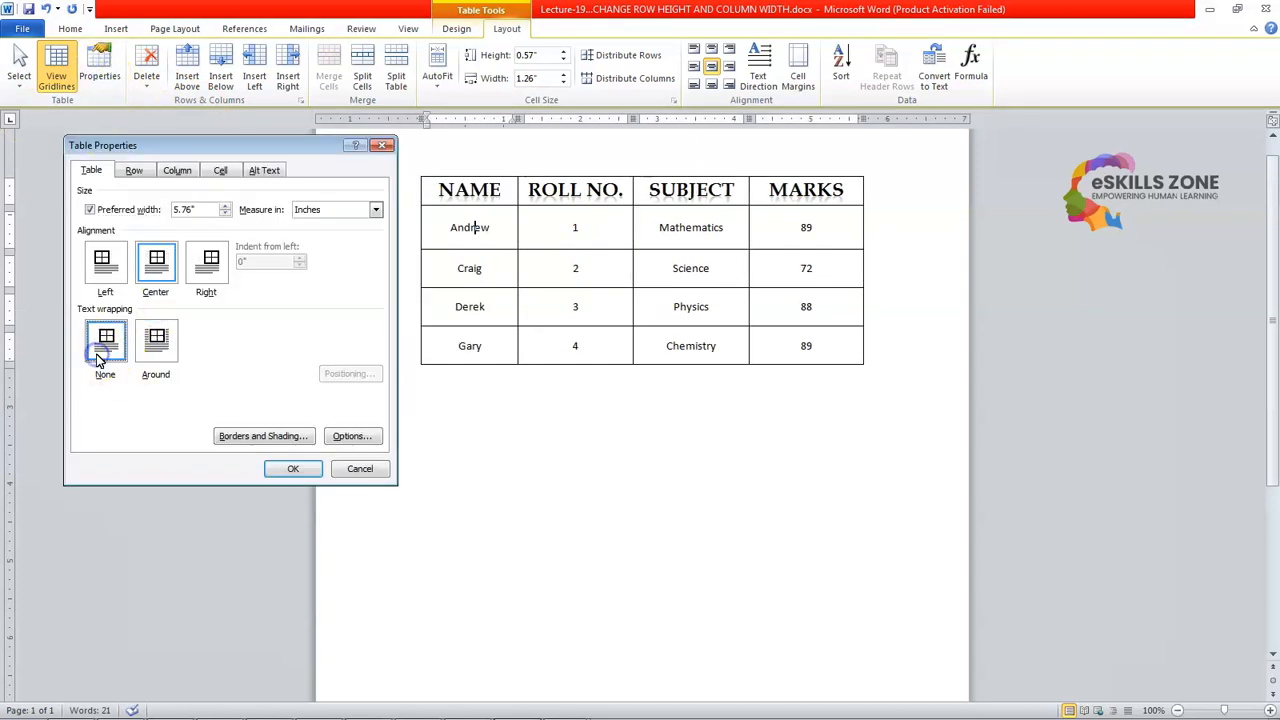
left_click(156, 342)
left_click(119, 352)
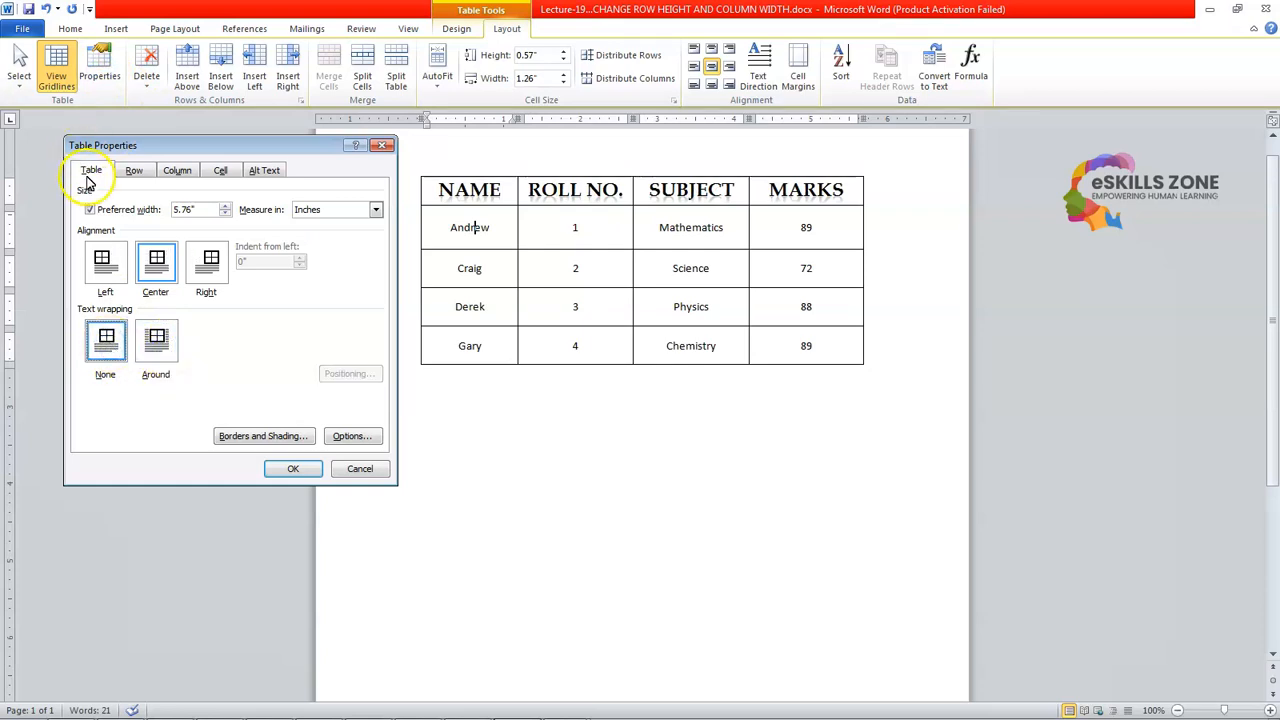
left_click(300, 469)
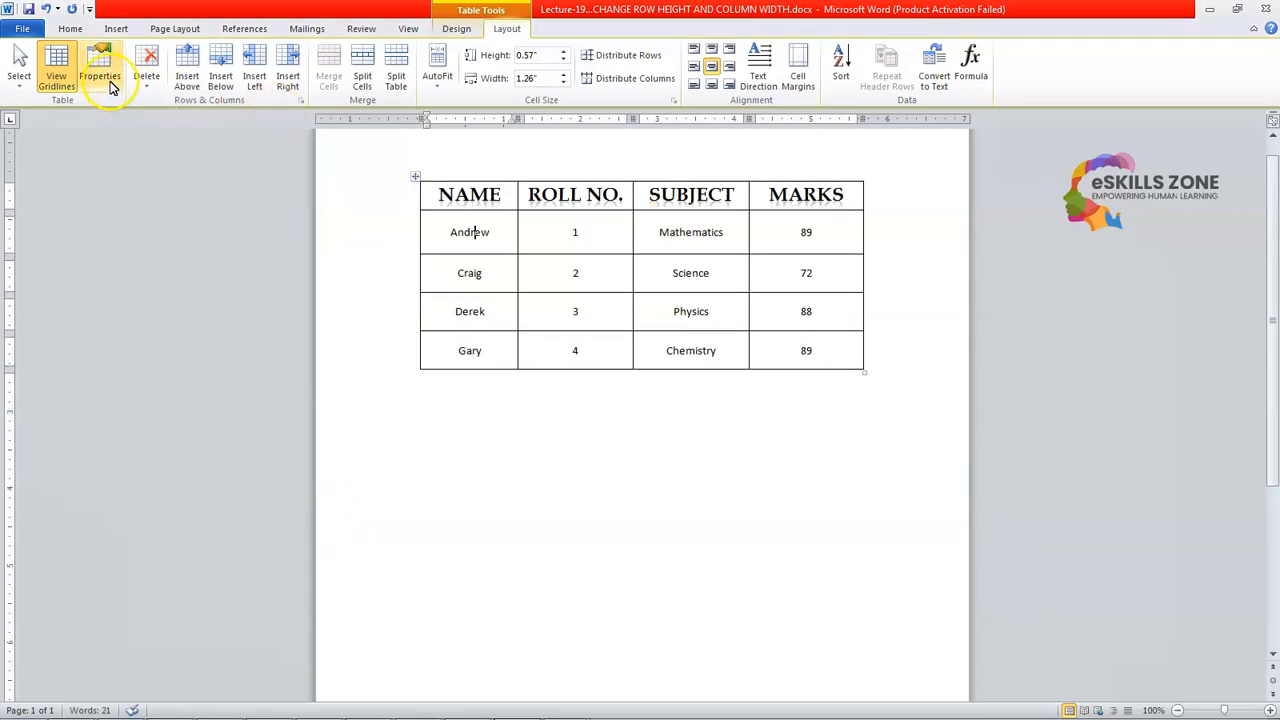
Set the table's text wrapping to Around and apply it.
left_click(104, 76)
left_click(172, 383)
left_click(295, 468)
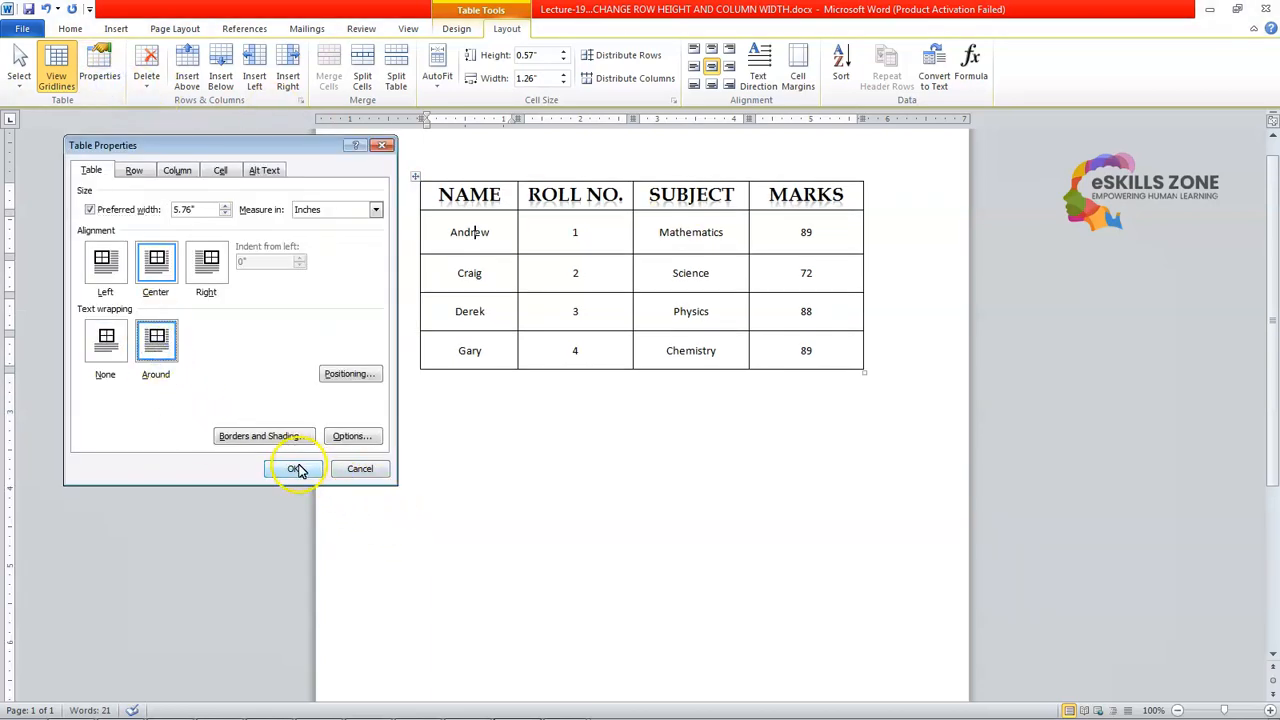
Review the table's positioning settings, moving the dialog clear of the table, and turn on Allow overlap.
left_click(112, 82)
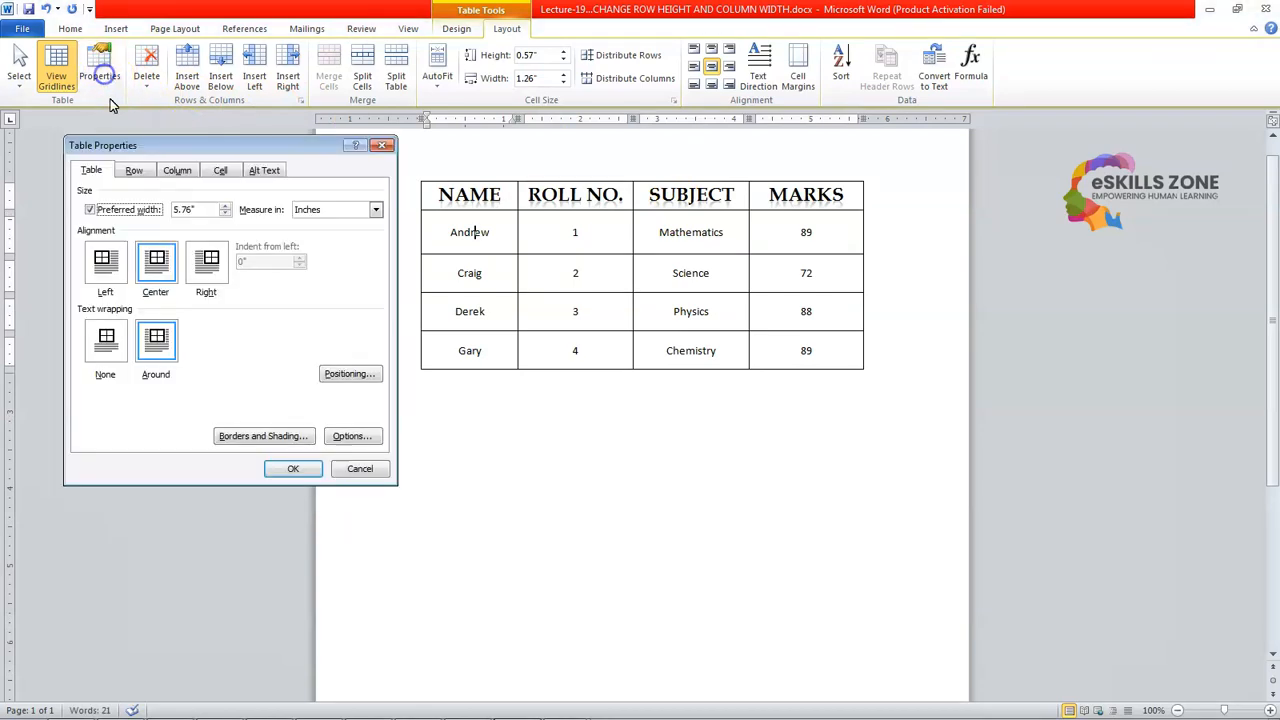
left_click(345, 375)
left_click_drag(602, 223, 607, 402)
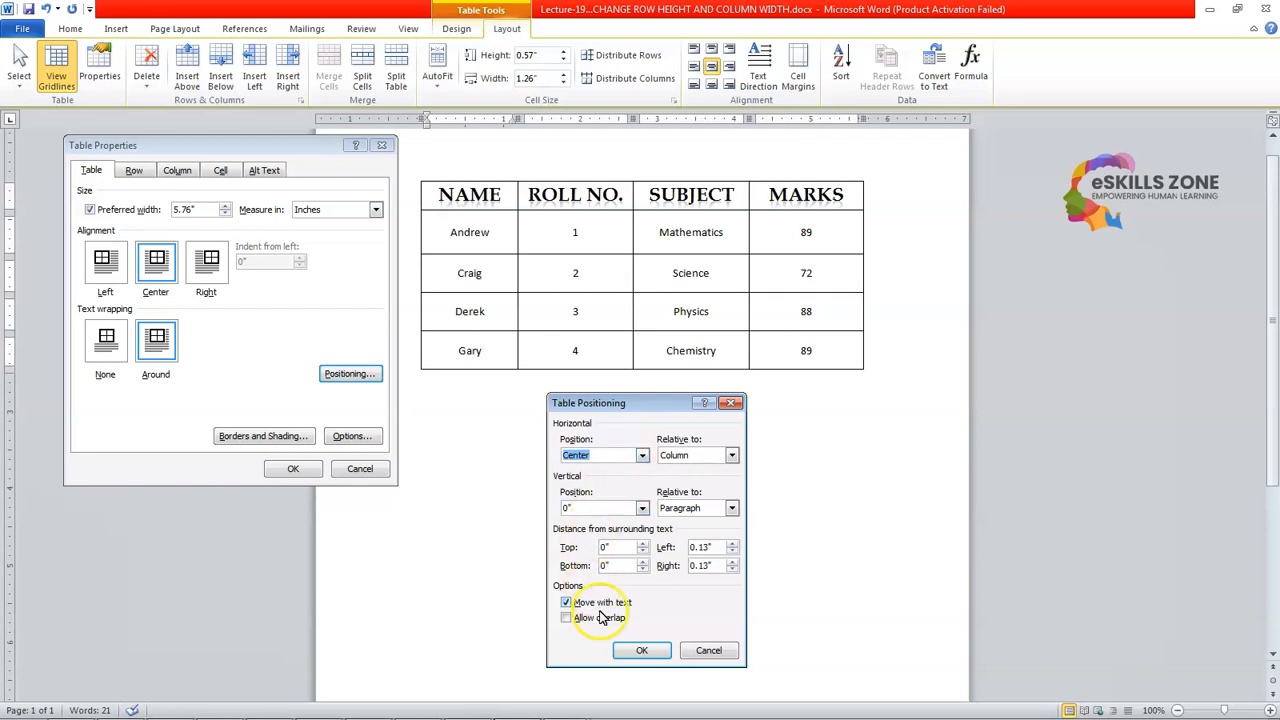
left_click(642, 456)
left_click(645, 458)
left_click(586, 619)
left_click(636, 651)
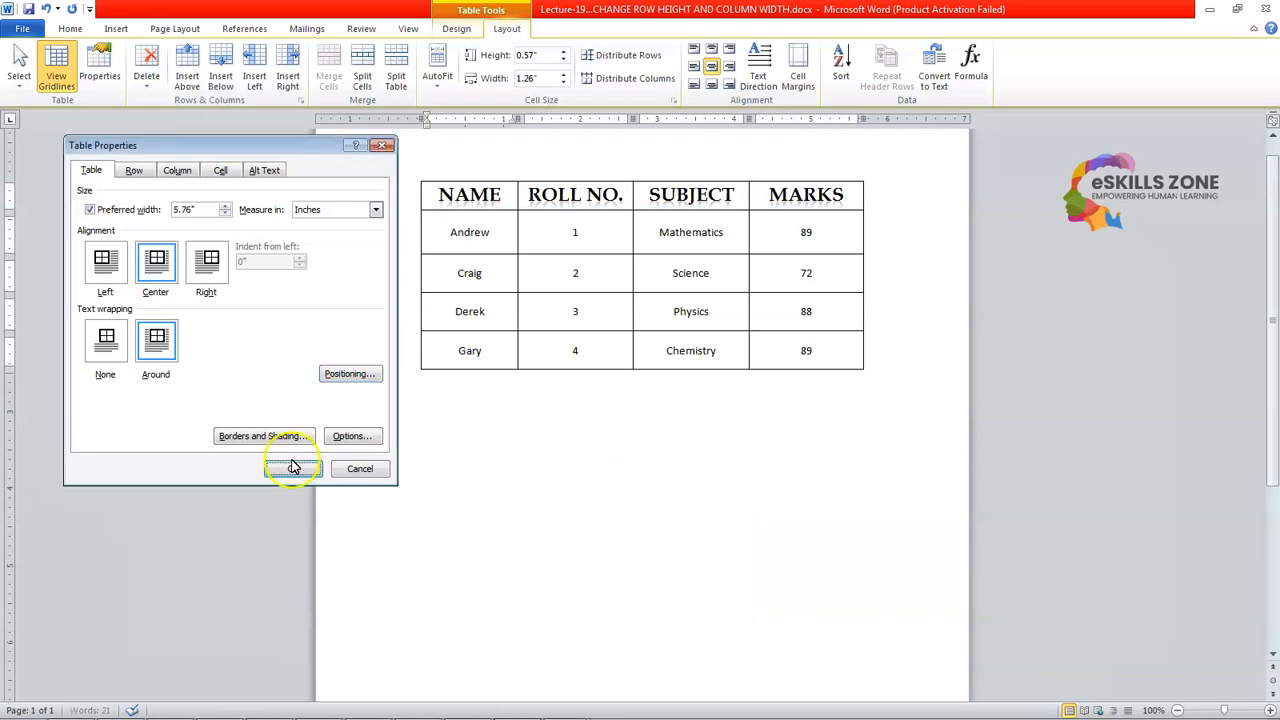
Allow 0.01" spacing between cells in the table options, moving the dialog clear of the table.
left_click(352, 436)
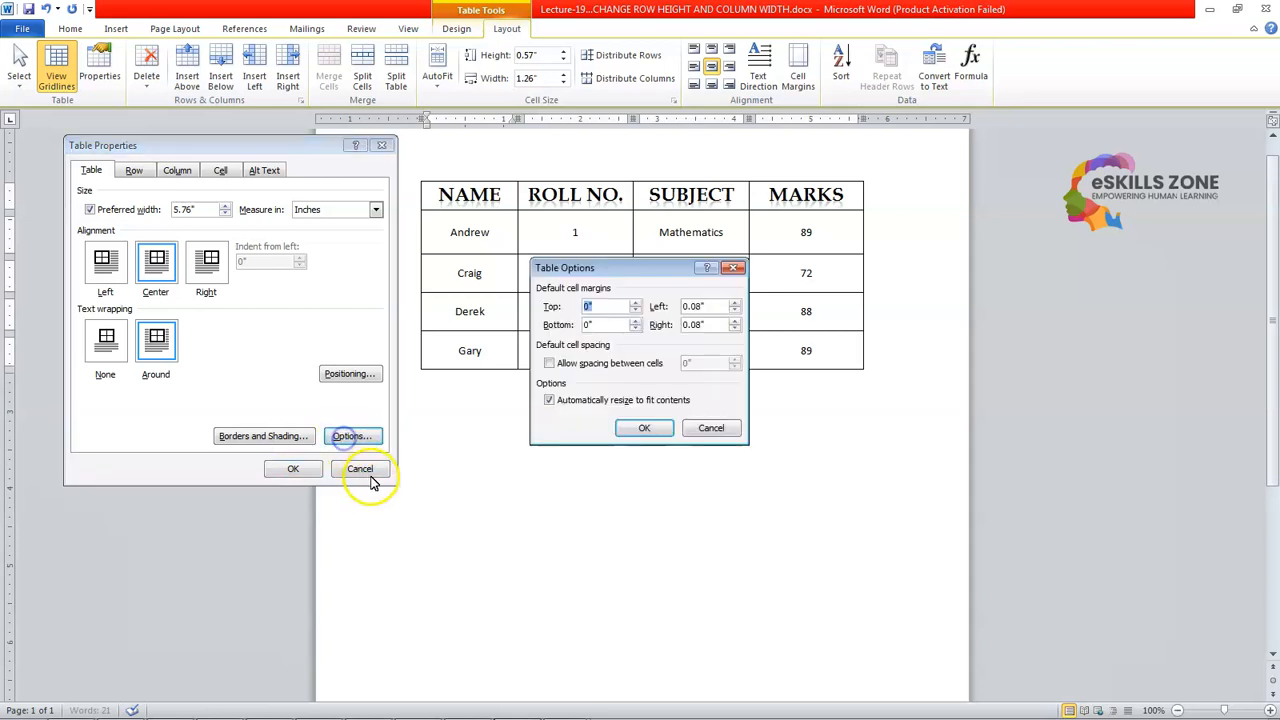
left_click_drag(618, 269, 590, 410)
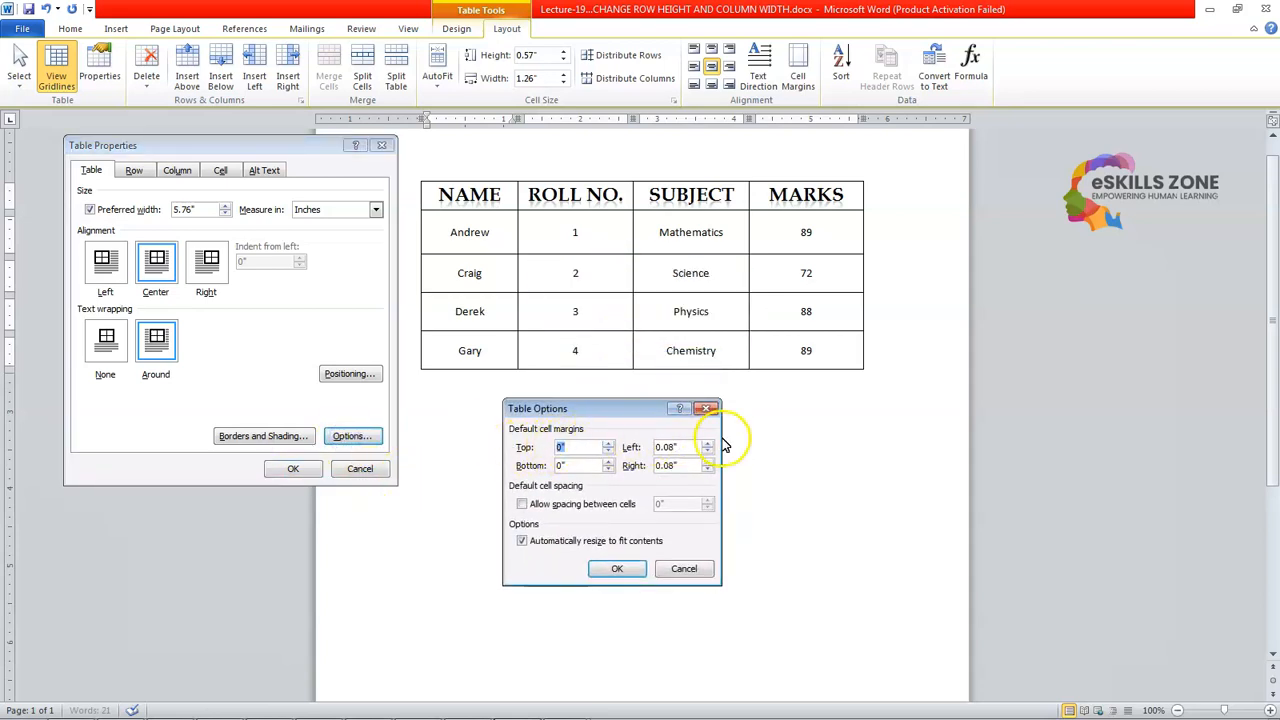
left_click(576, 506)
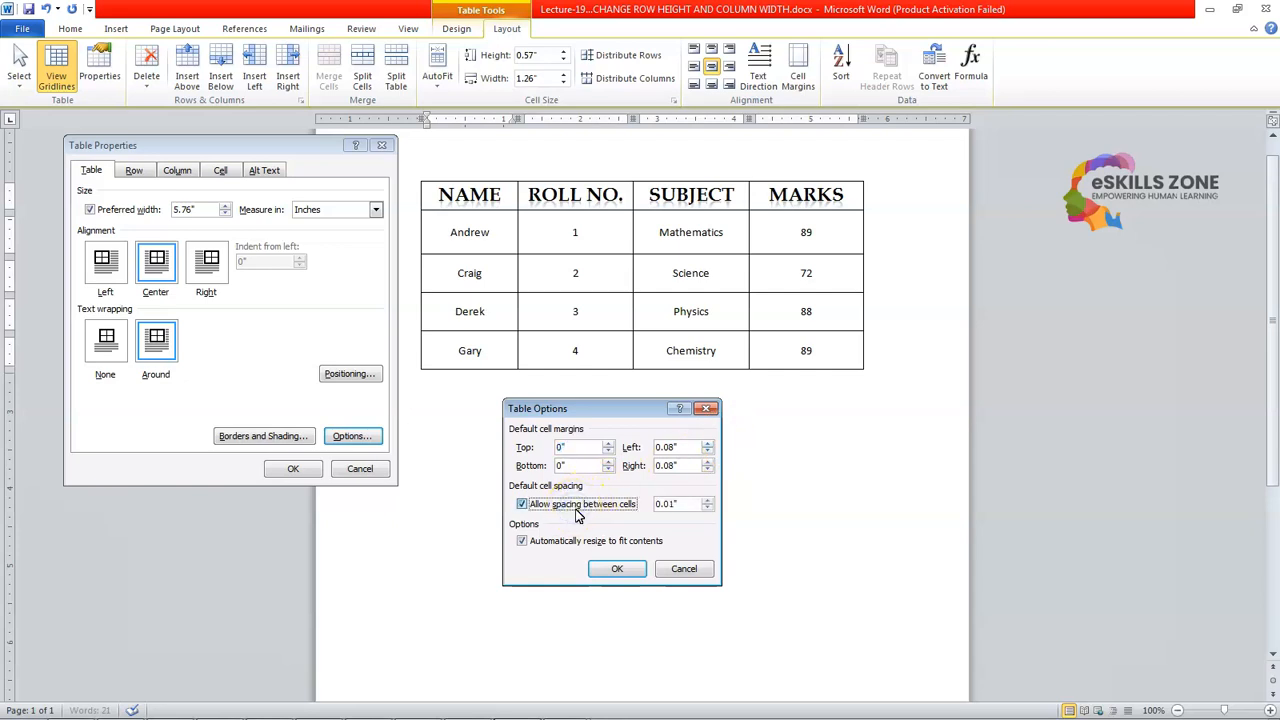
left_click(634, 568)
Give all borders of the table a 3 pt line width and close the table properties.
left_click(243, 436)
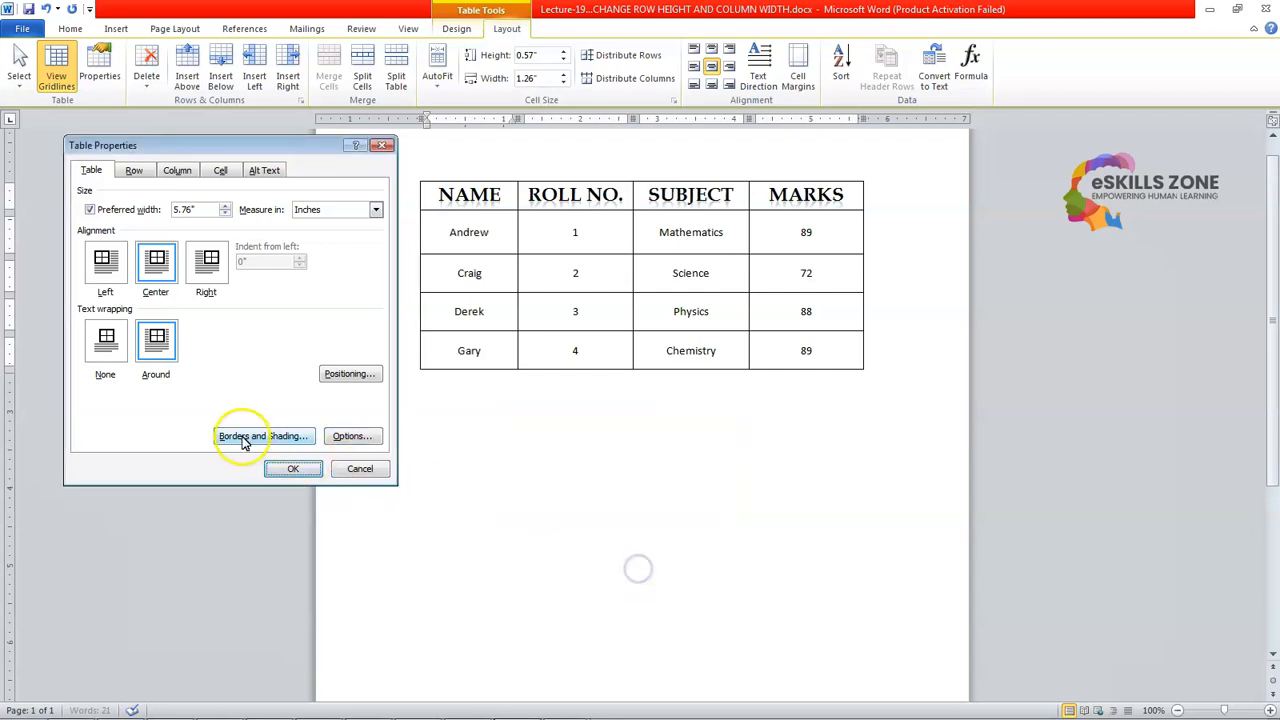
mouse_move(694, 296)
left_mouse_down()
mouse_move(629, 354)
mouse_move(552, 388)
left_mouse_up()
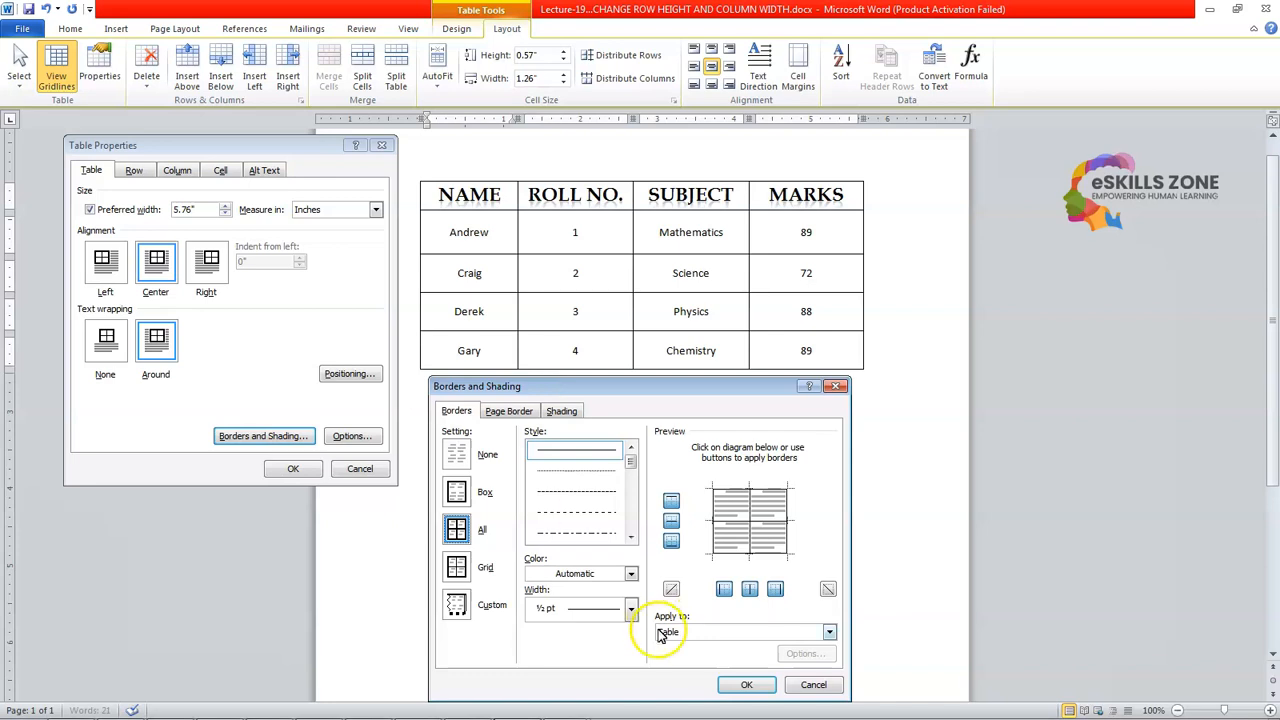
left_click(631, 609)
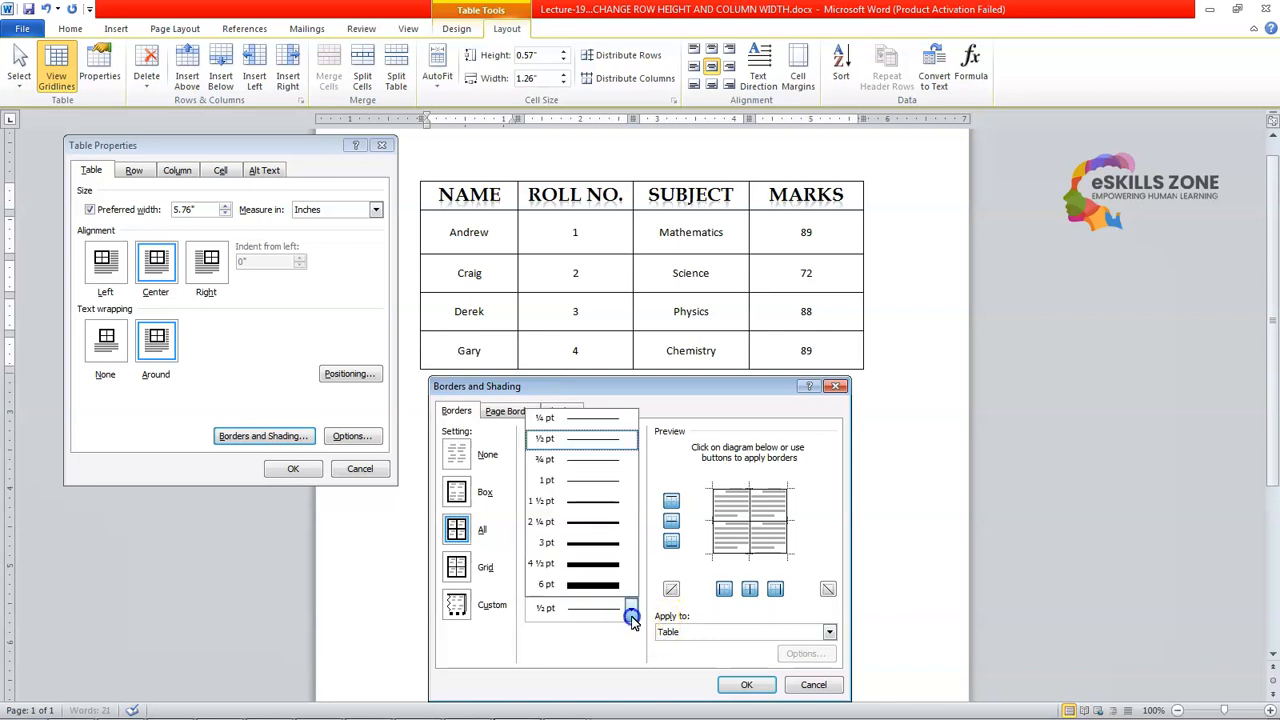
left_click(603, 548)
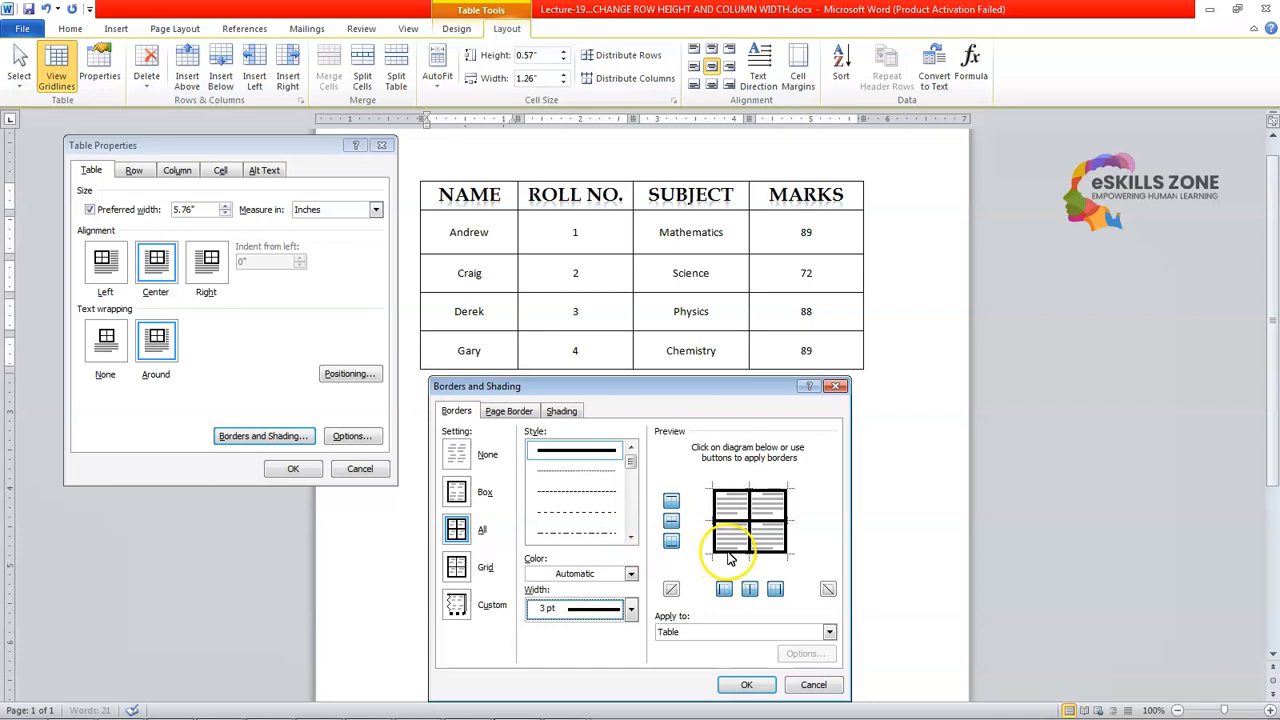
left_click(746, 684)
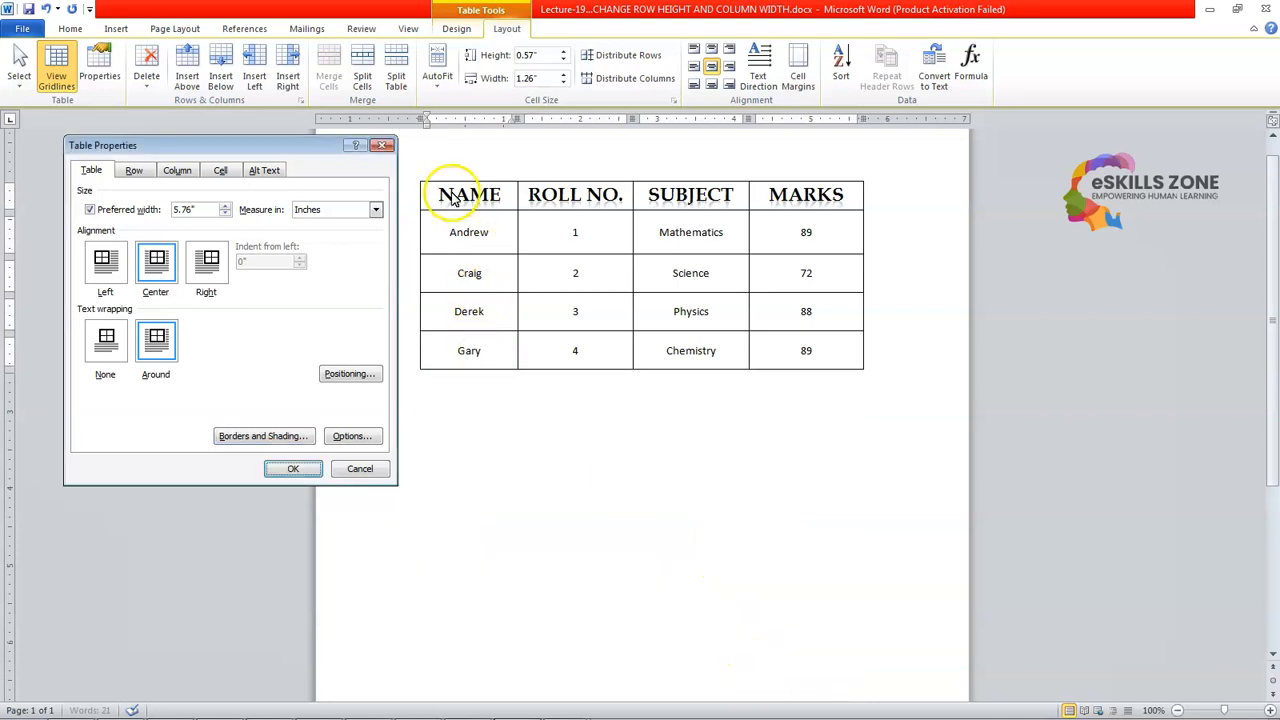
left_click(362, 470)
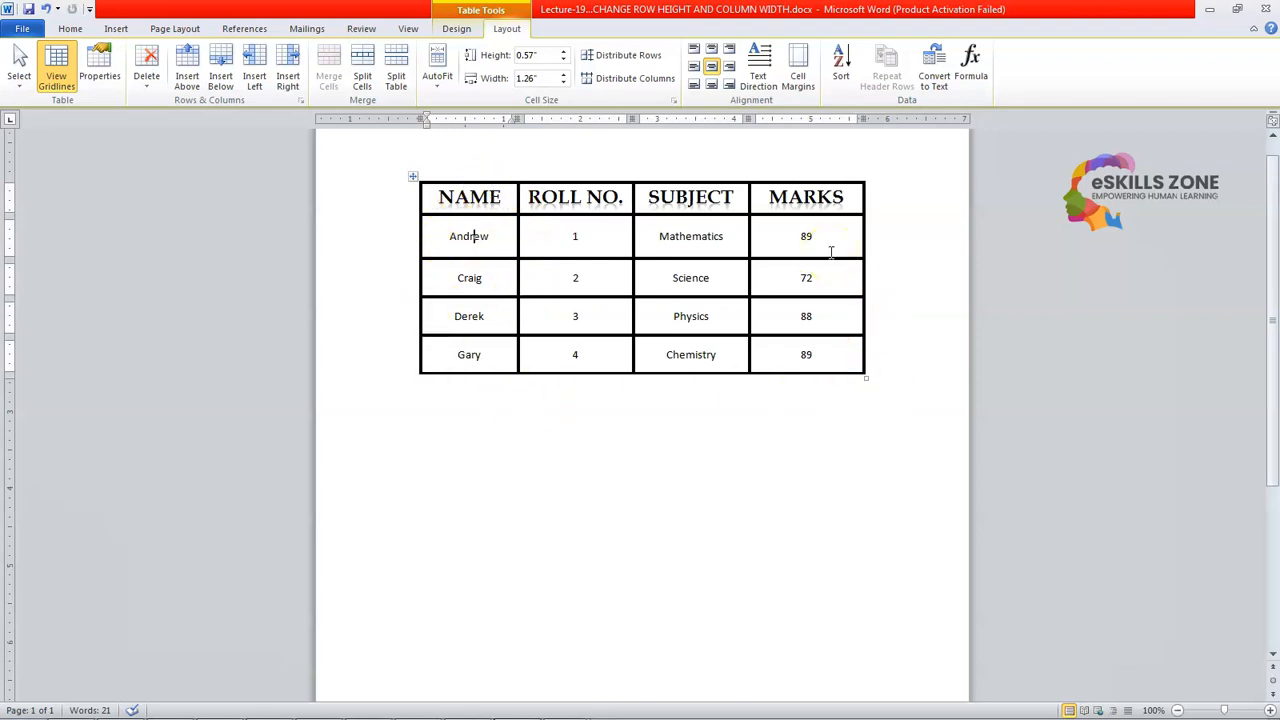
Check the table options and page border settings, then shade the whole table with the Dk Vertical pattern style.
left_click(94, 72)
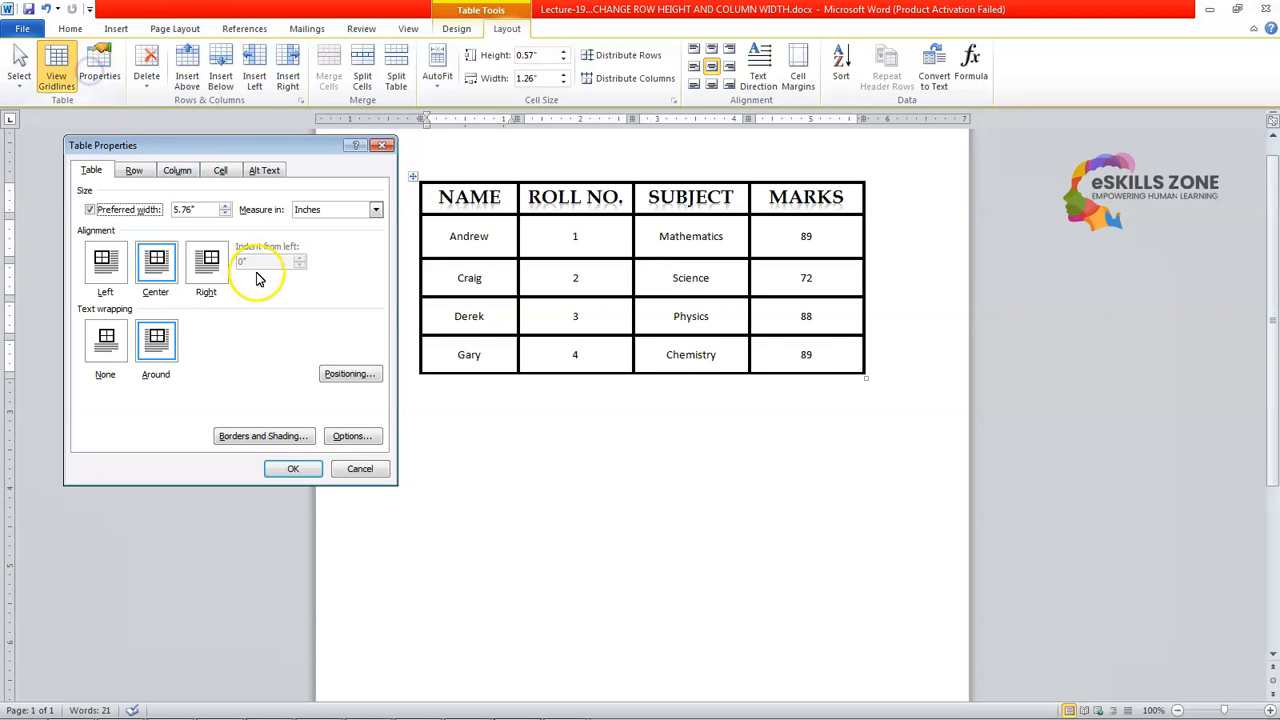
left_click(345, 437)
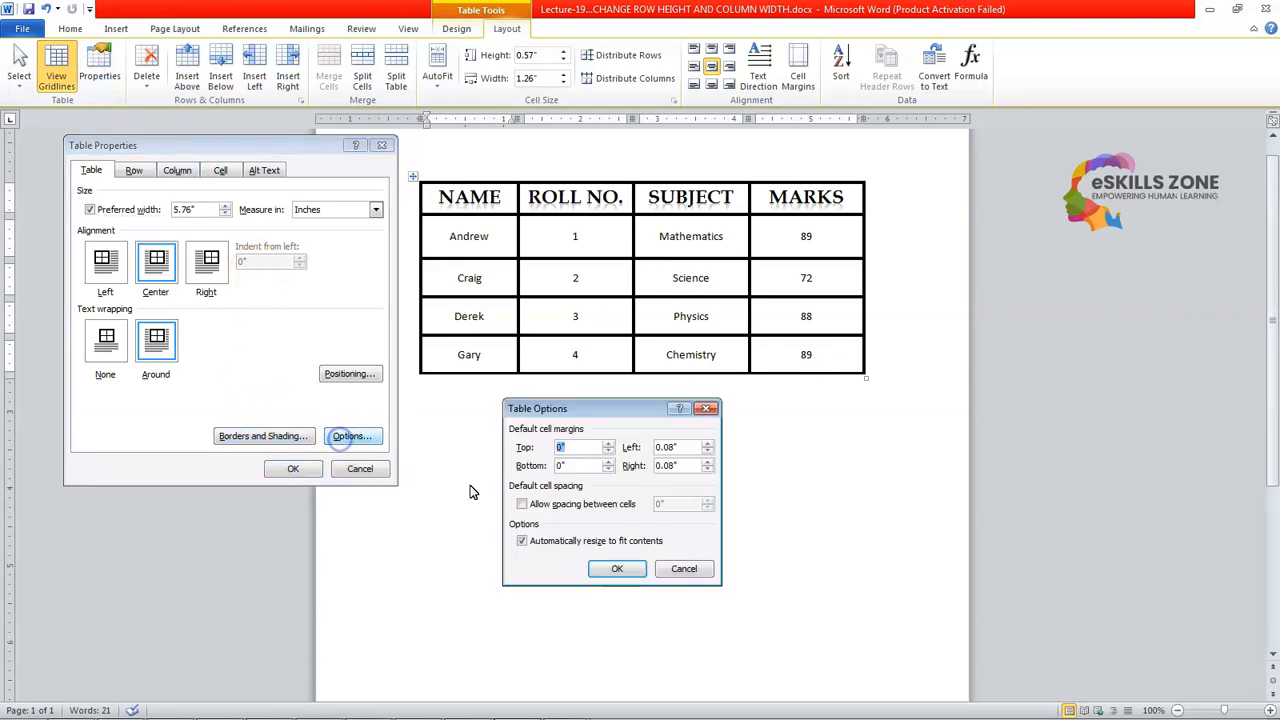
left_click(670, 562)
left_click(277, 445)
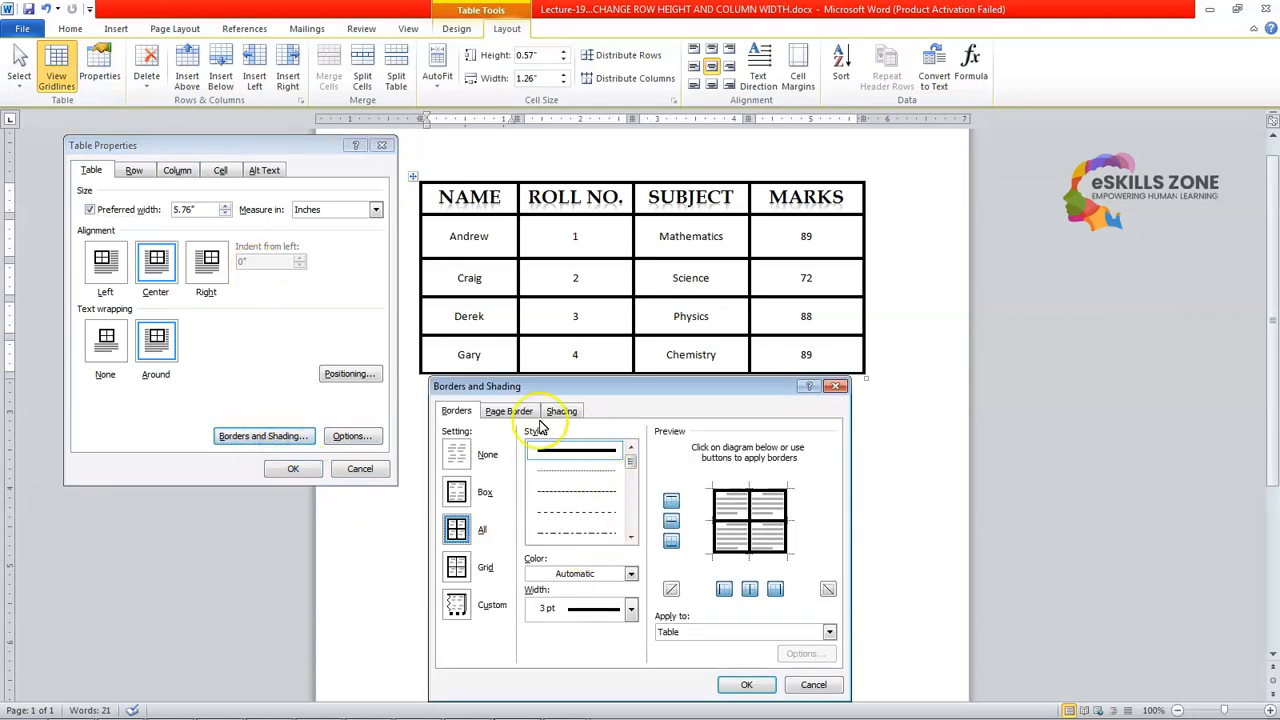
left_click(505, 411)
left_click(563, 411)
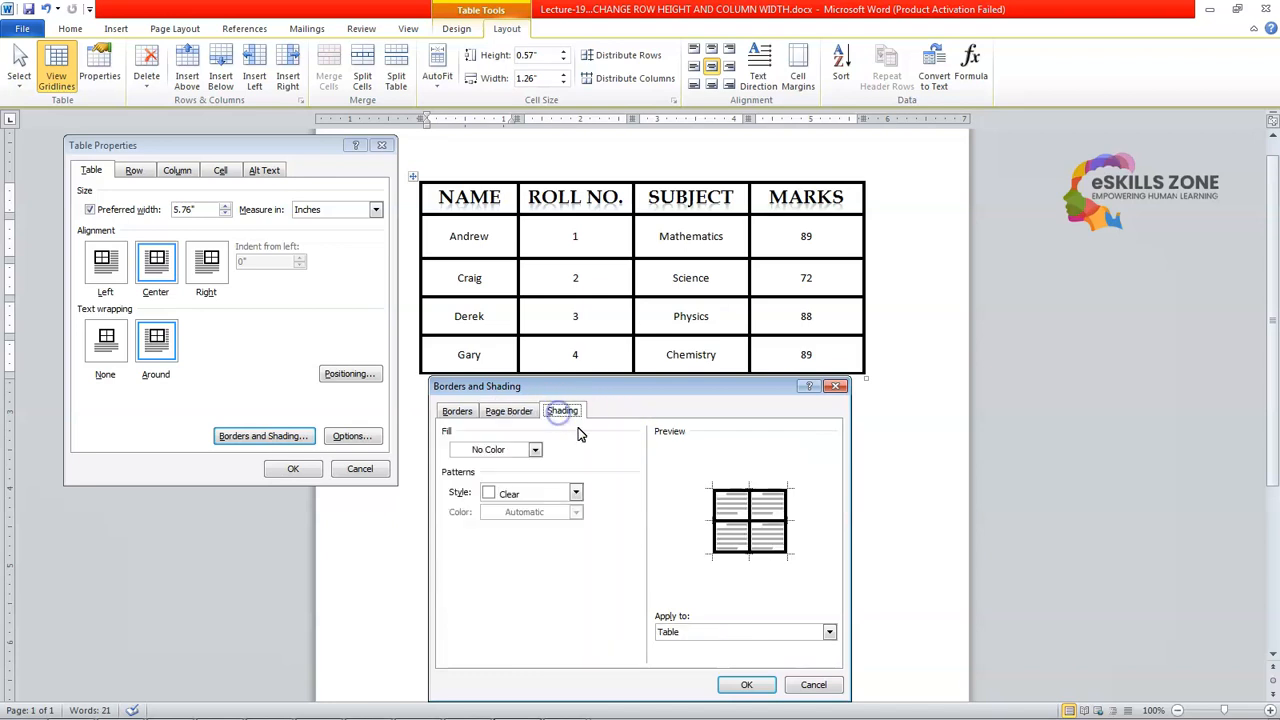
left_click(575, 493)
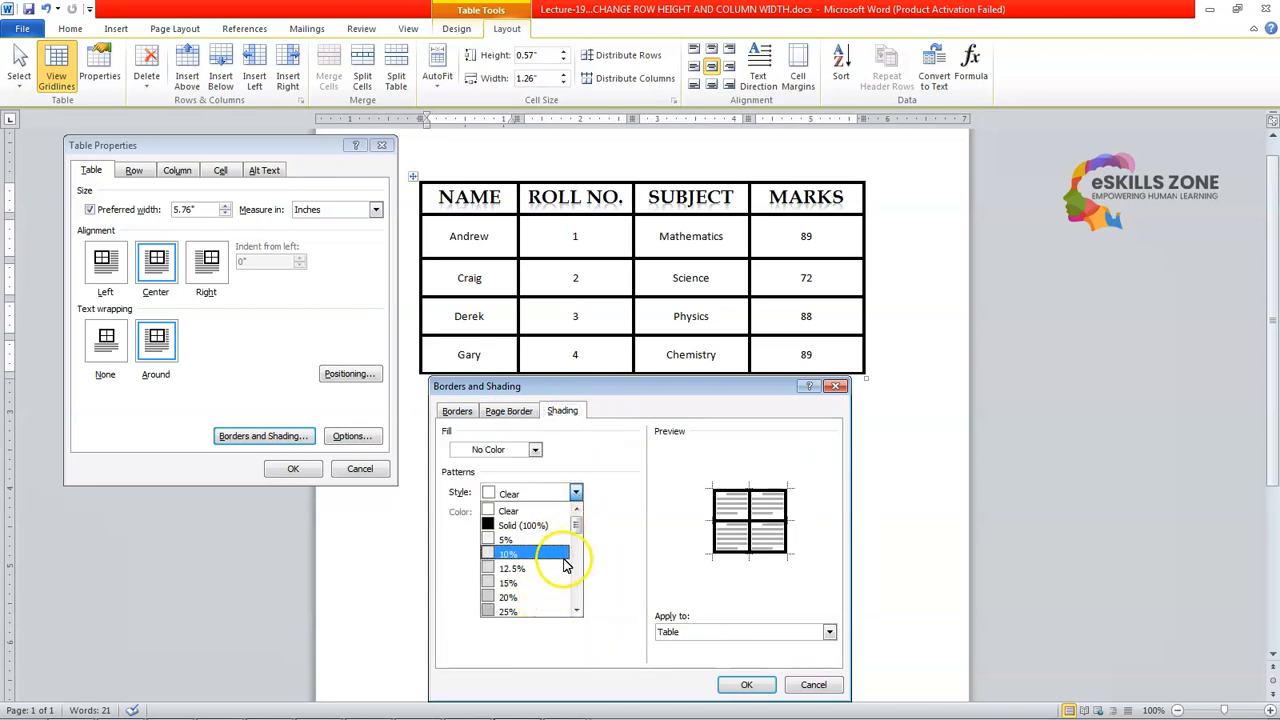
left_click_drag(577, 523, 578, 603)
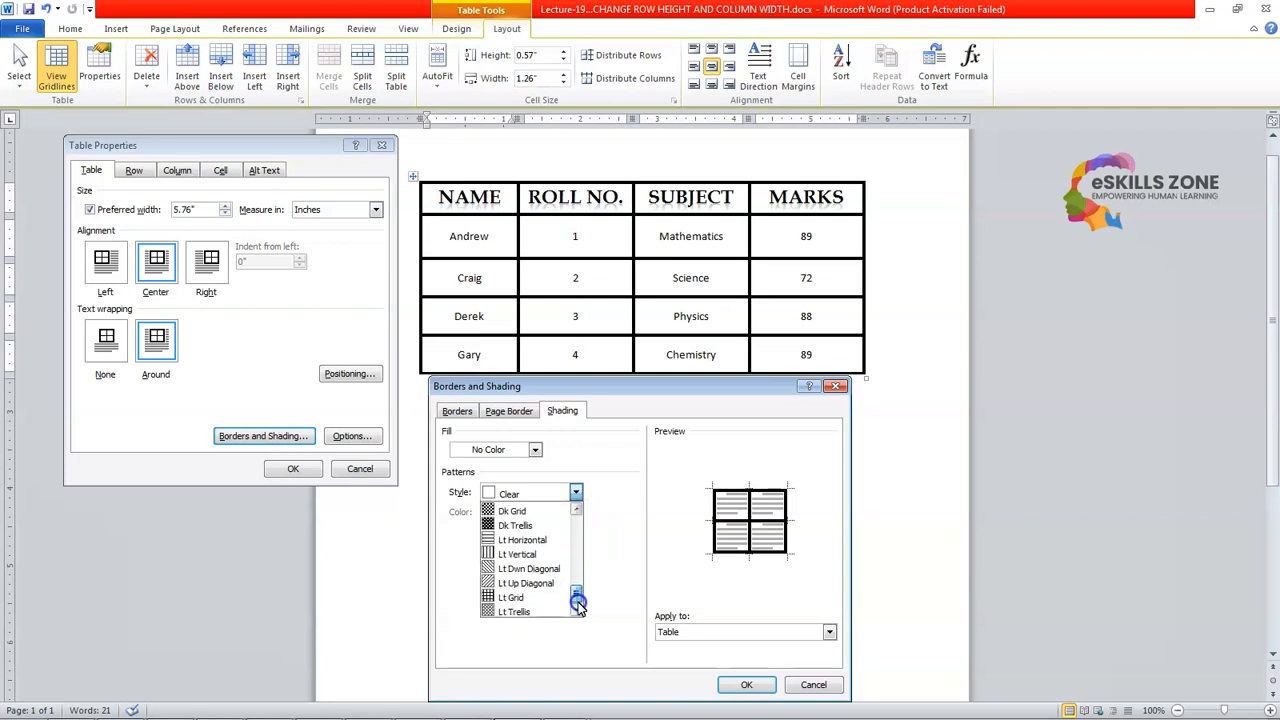
left_click_drag(577, 593, 573, 585)
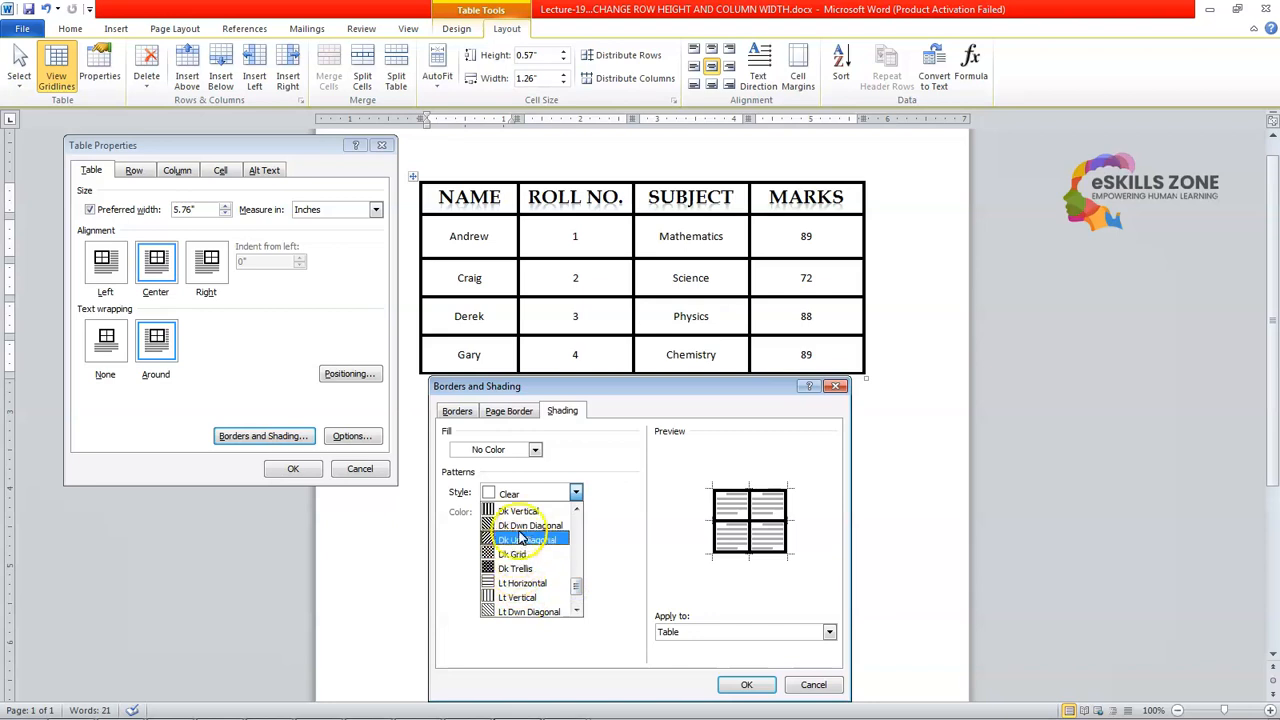
left_click(556, 512)
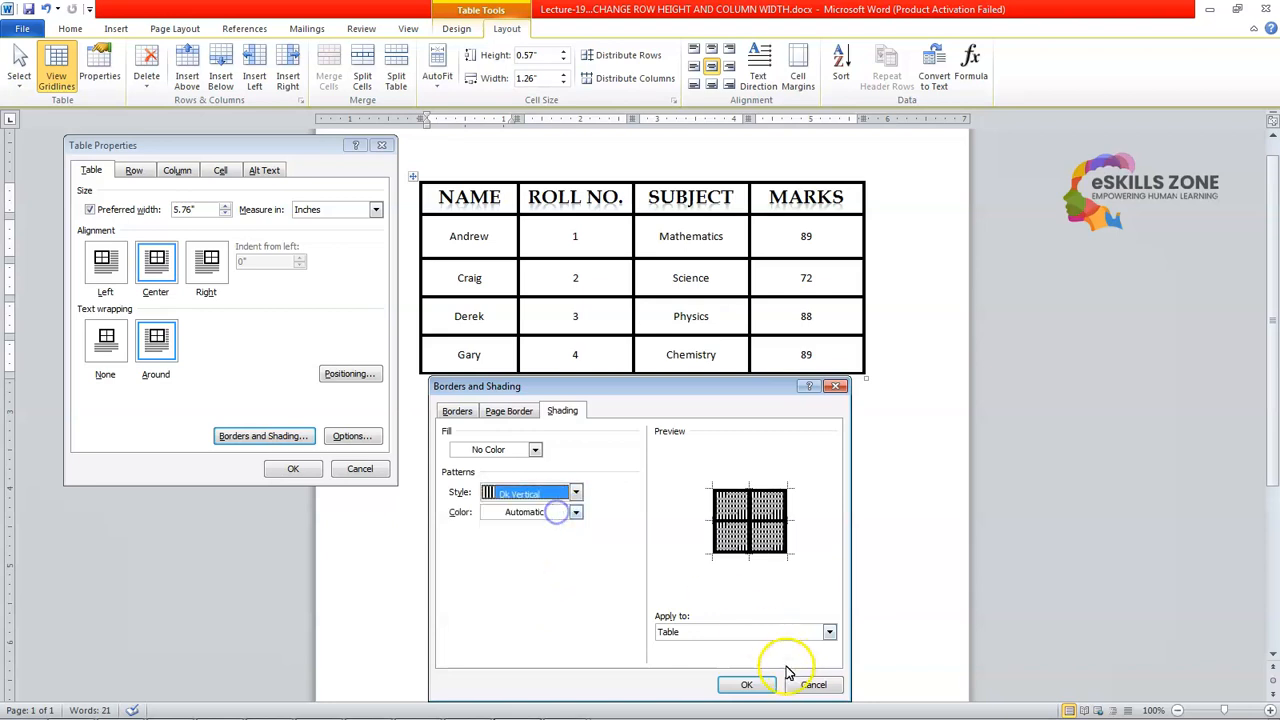
left_click(746, 684)
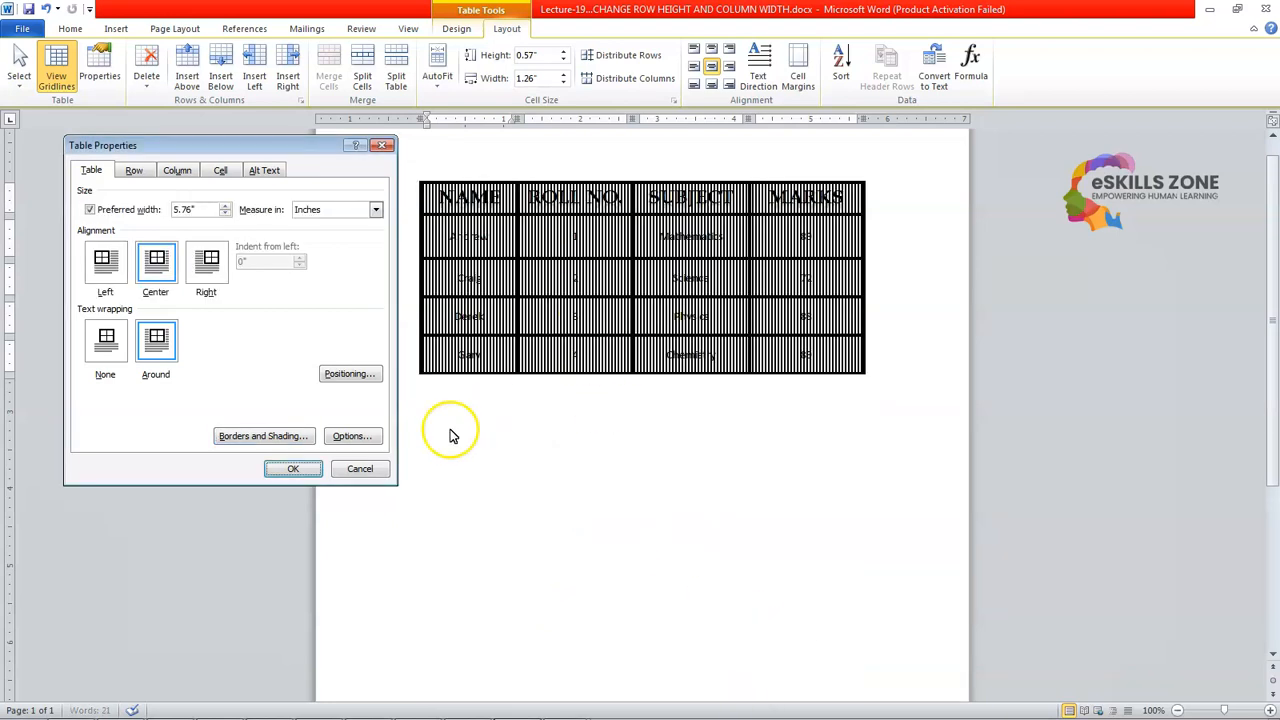
Change the shading pattern style of the whole table to 20% and close the table properties.
left_click(242, 436)
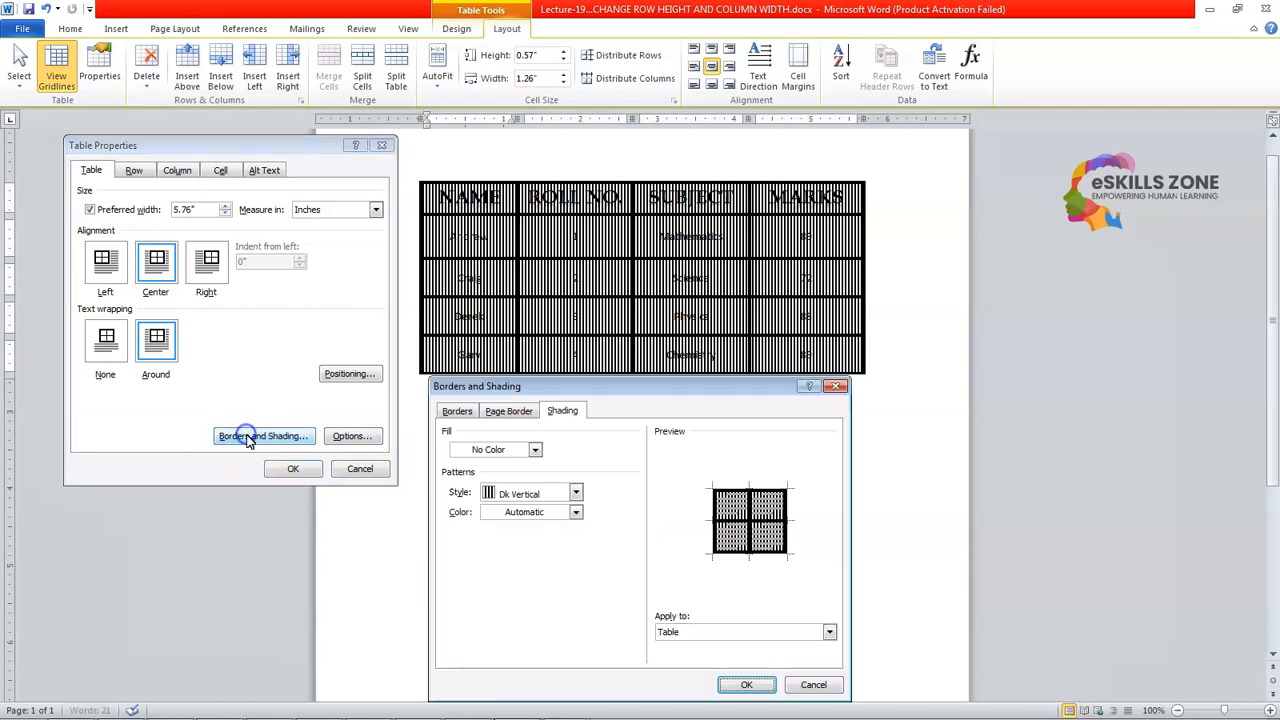
left_click(576, 492)
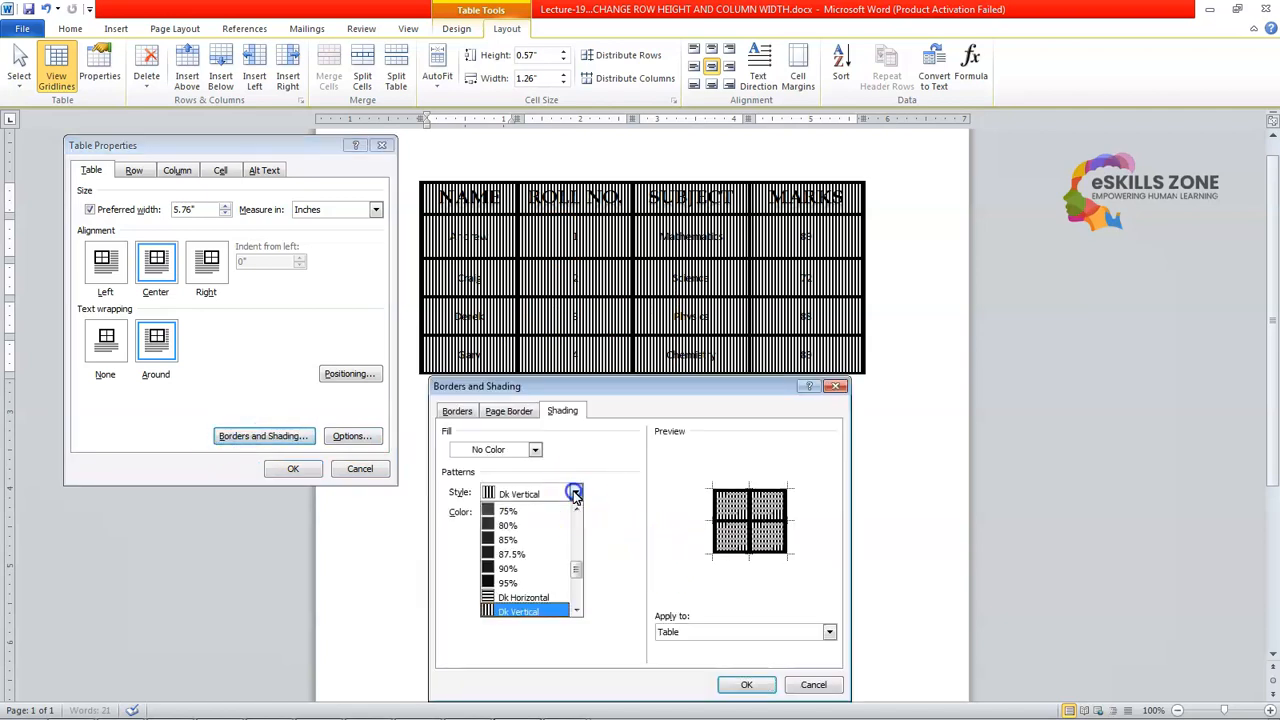
left_click(581, 596)
left_click_drag(581, 600, 575, 520)
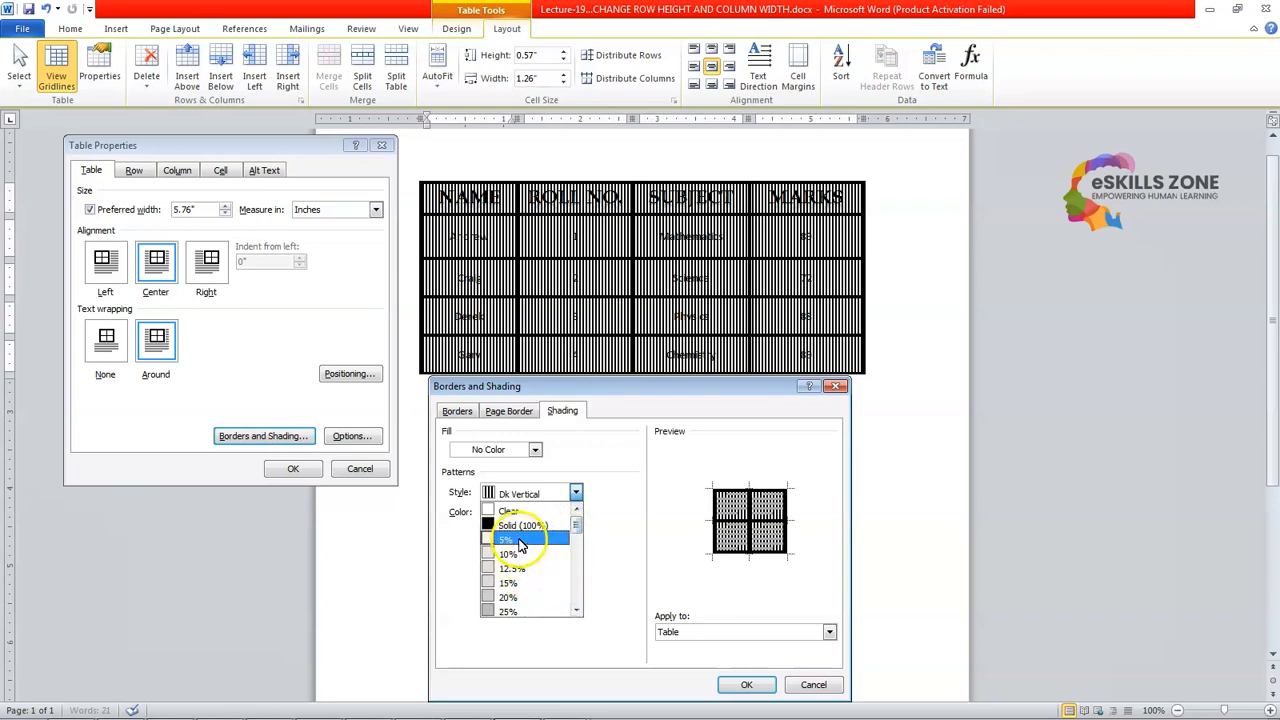
left_click(524, 598)
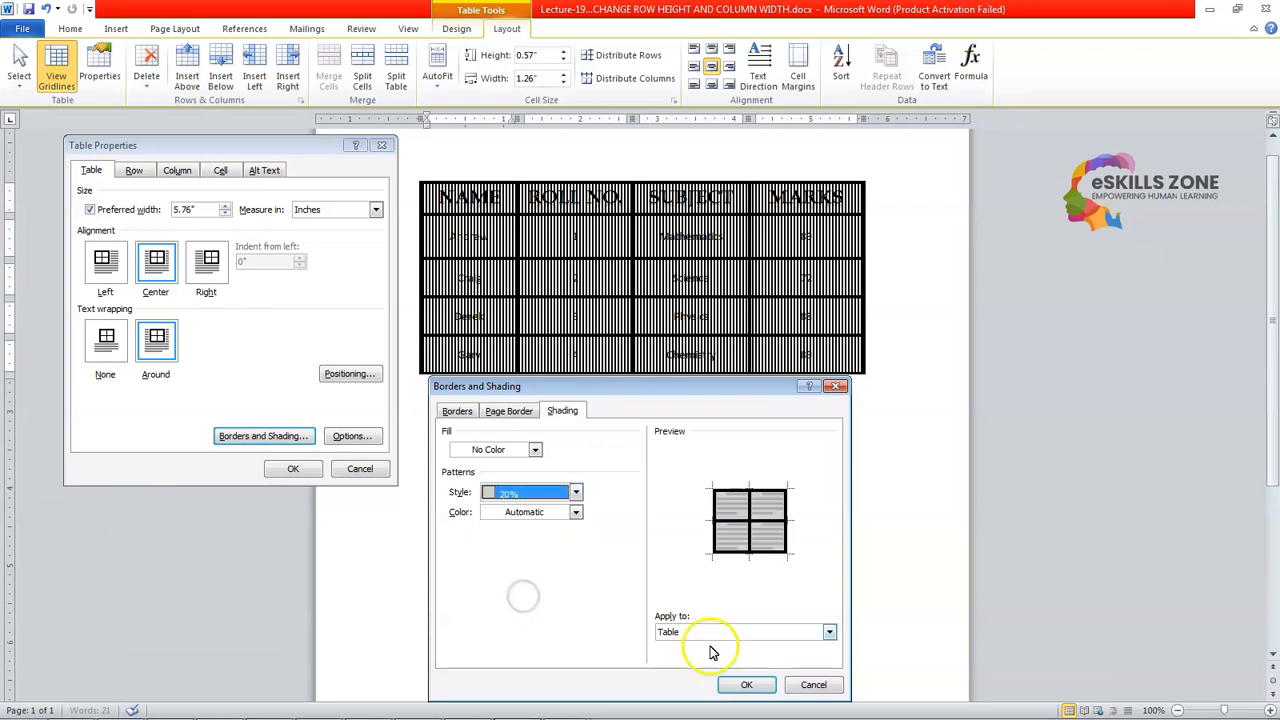
left_click(740, 685)
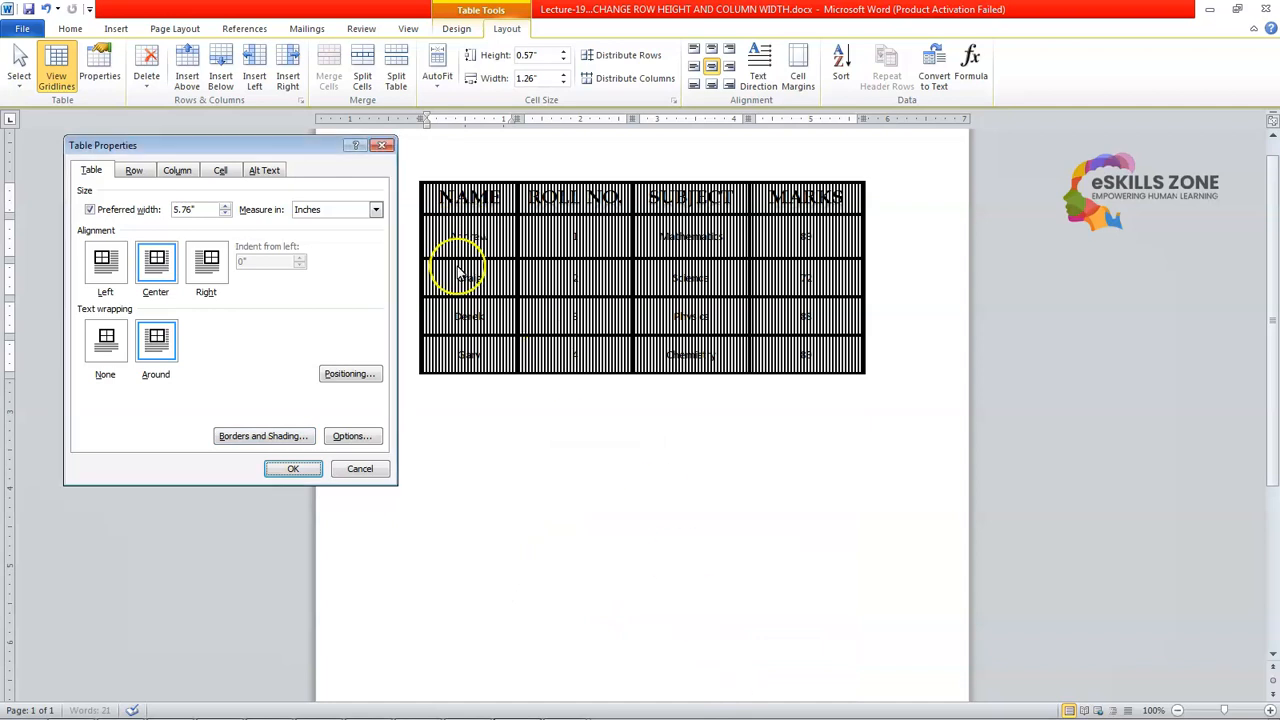
left_click(298, 467)
left_click(580, 462)
left_click_drag(466, 203, 838, 358)
left_click(863, 460)
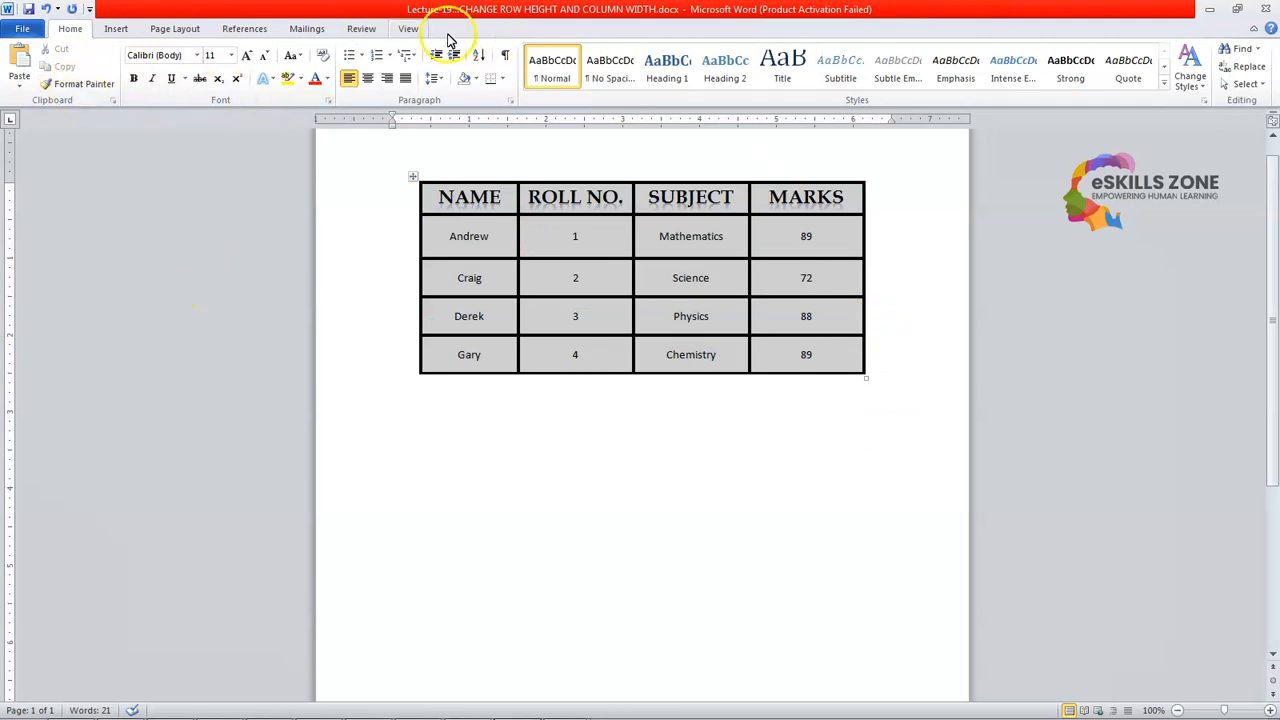
Give the table's 20% shading pattern the dark blue theme color and close the table properties.
left_click(500, 310)
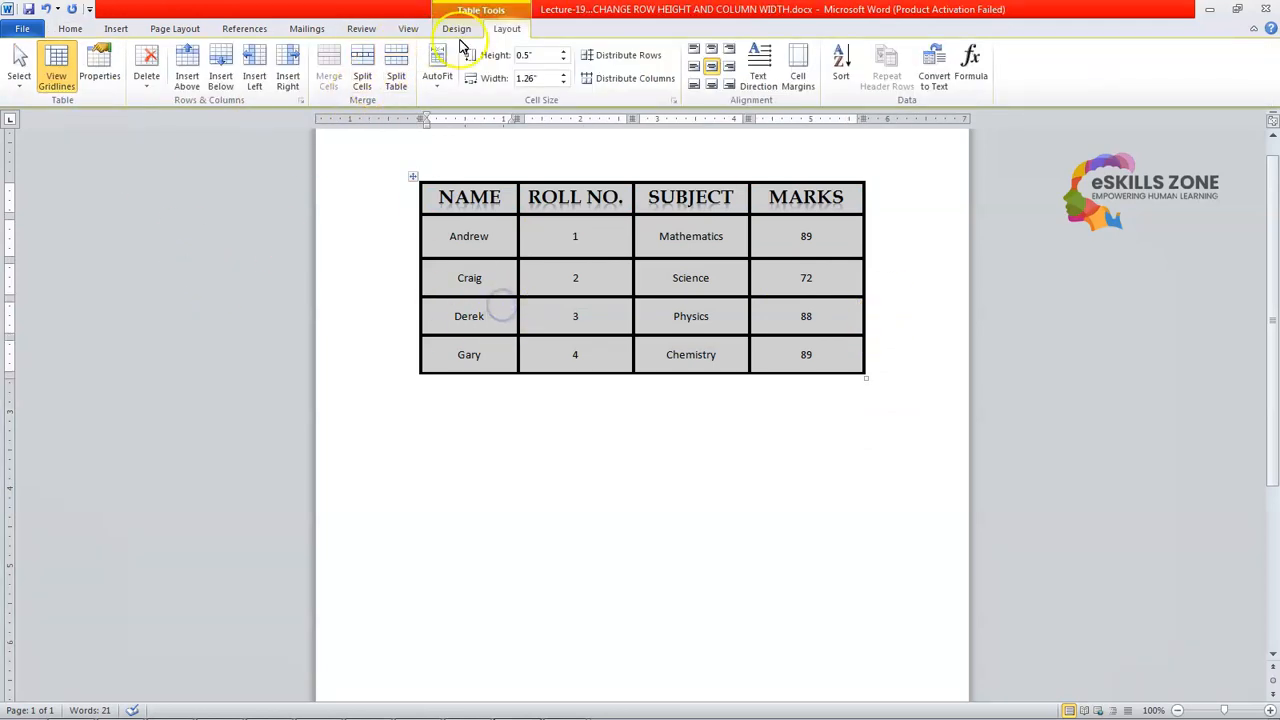
left_click(100, 74)
left_click(265, 437)
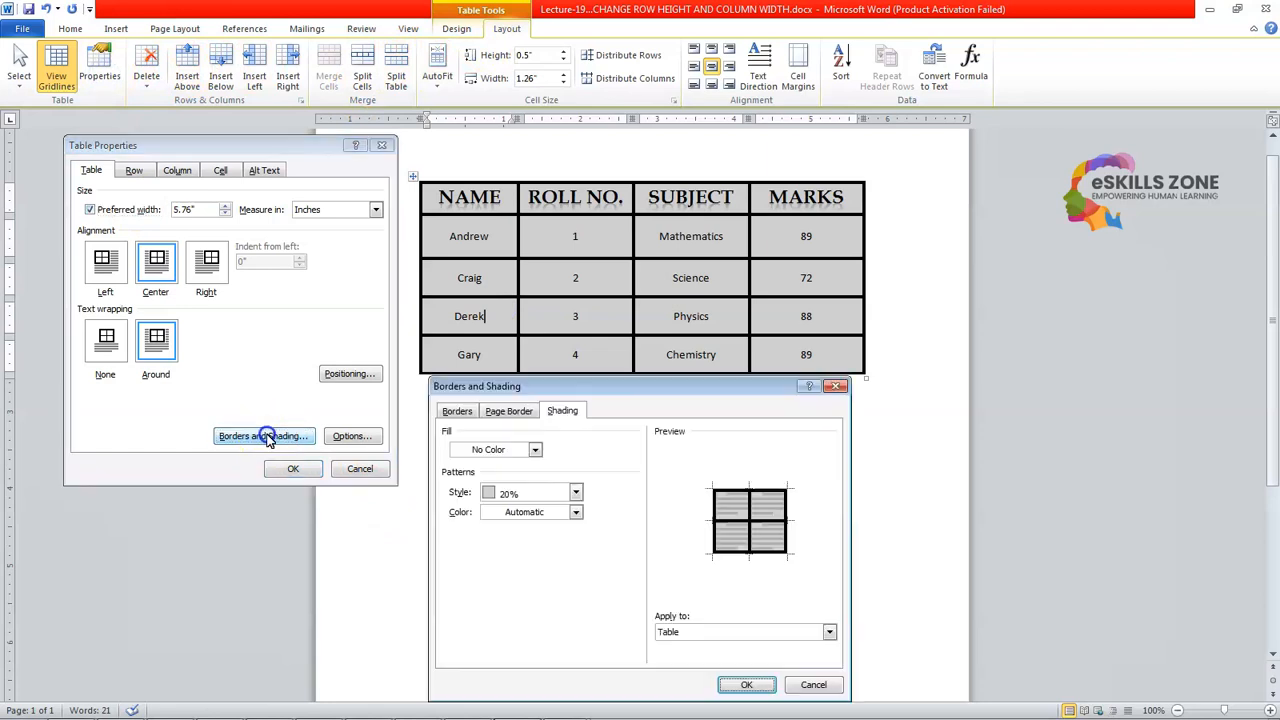
left_click(576, 512)
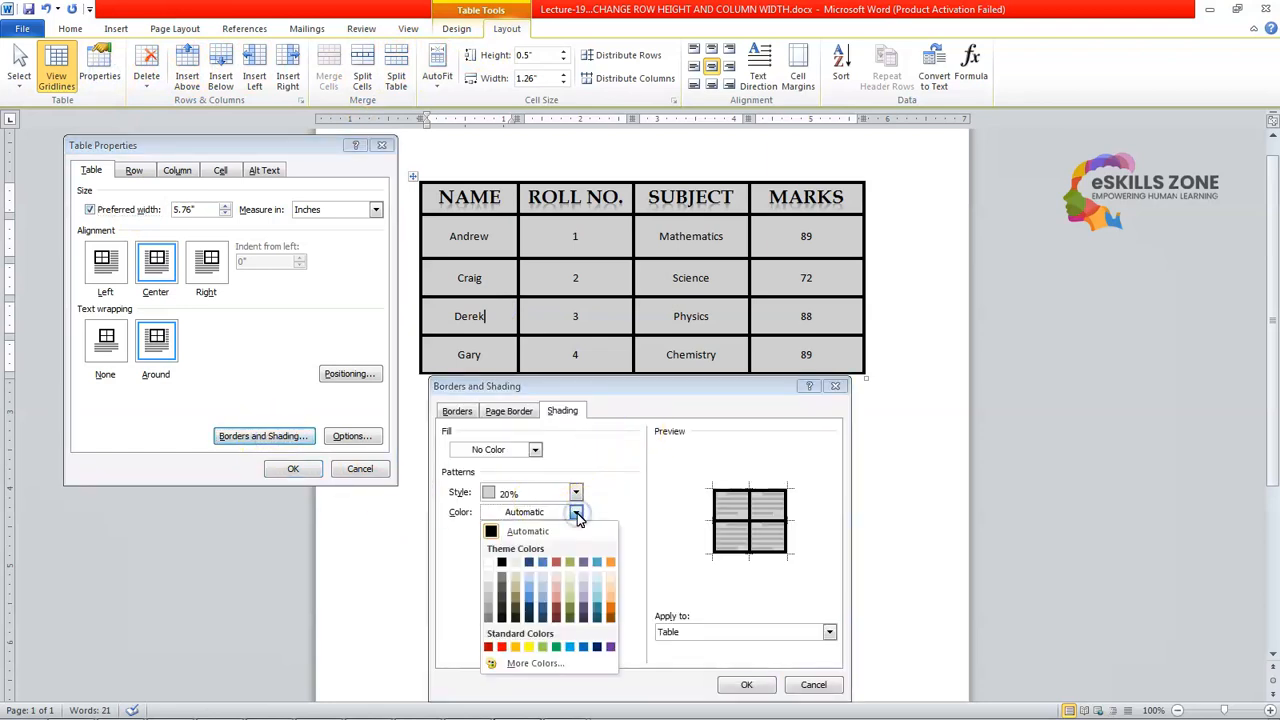
left_click(529, 564)
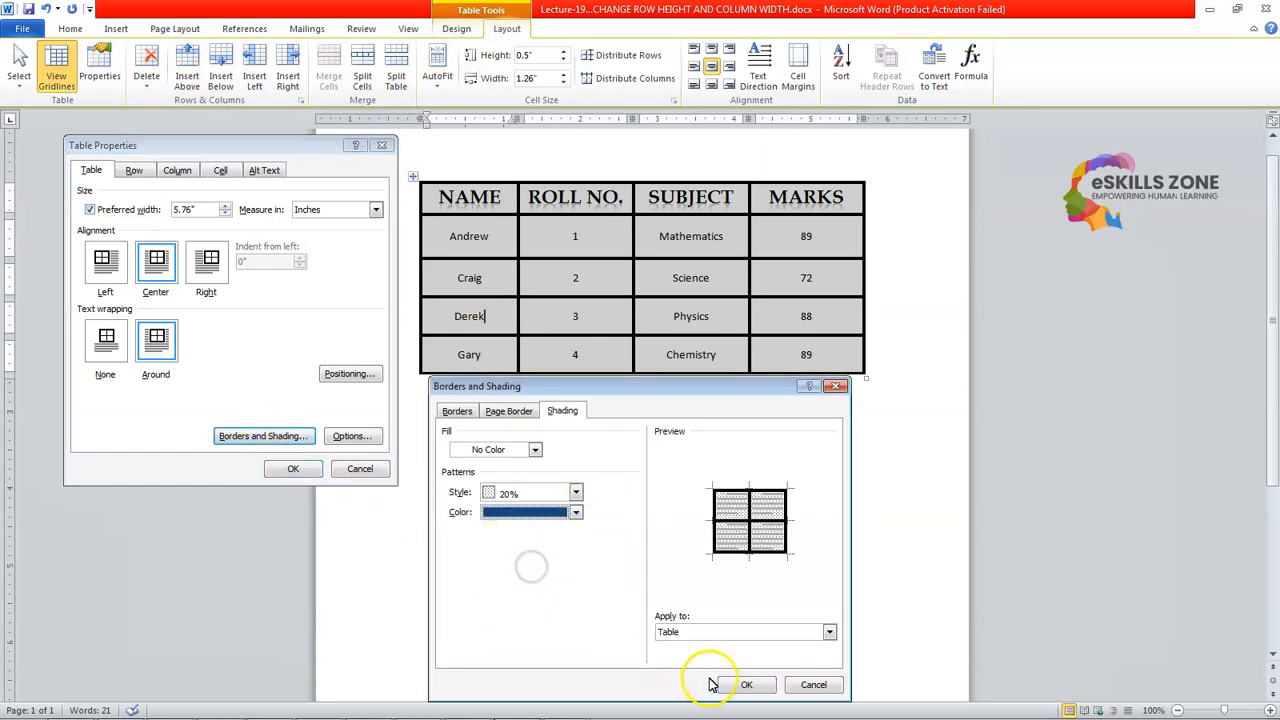
left_click(742, 684)
left_click(293, 469)
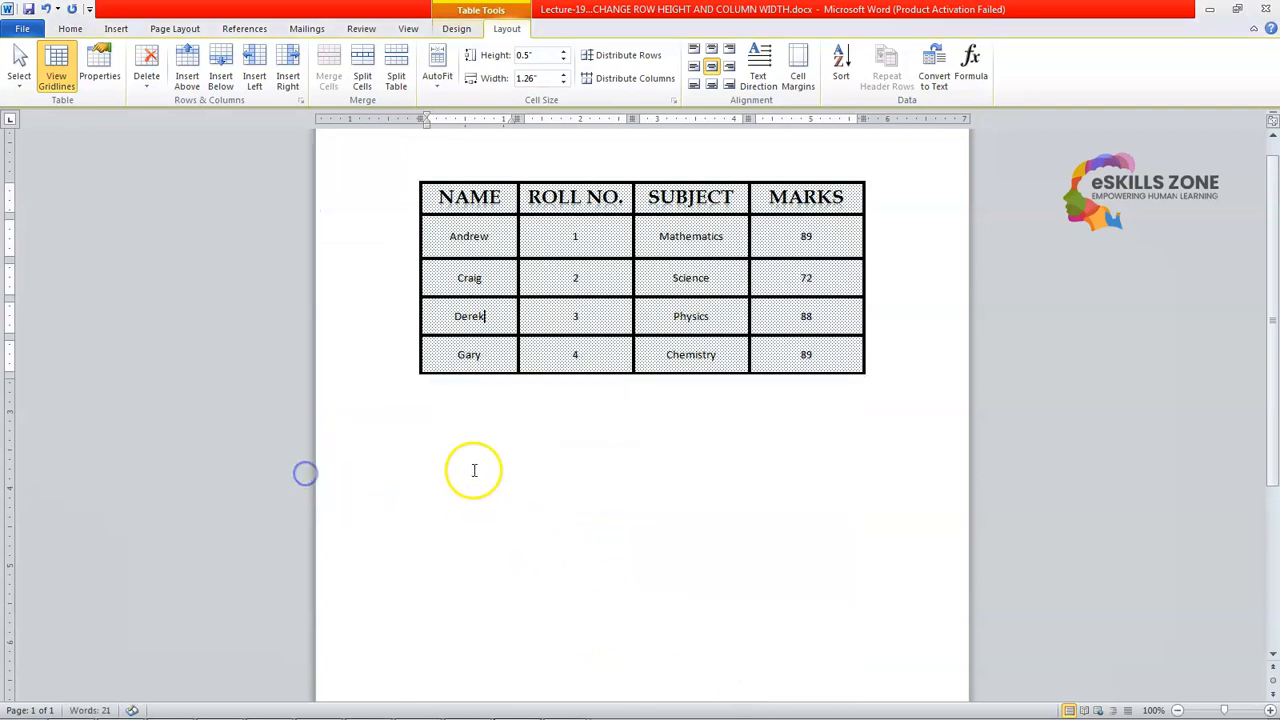
left_click(474, 445)
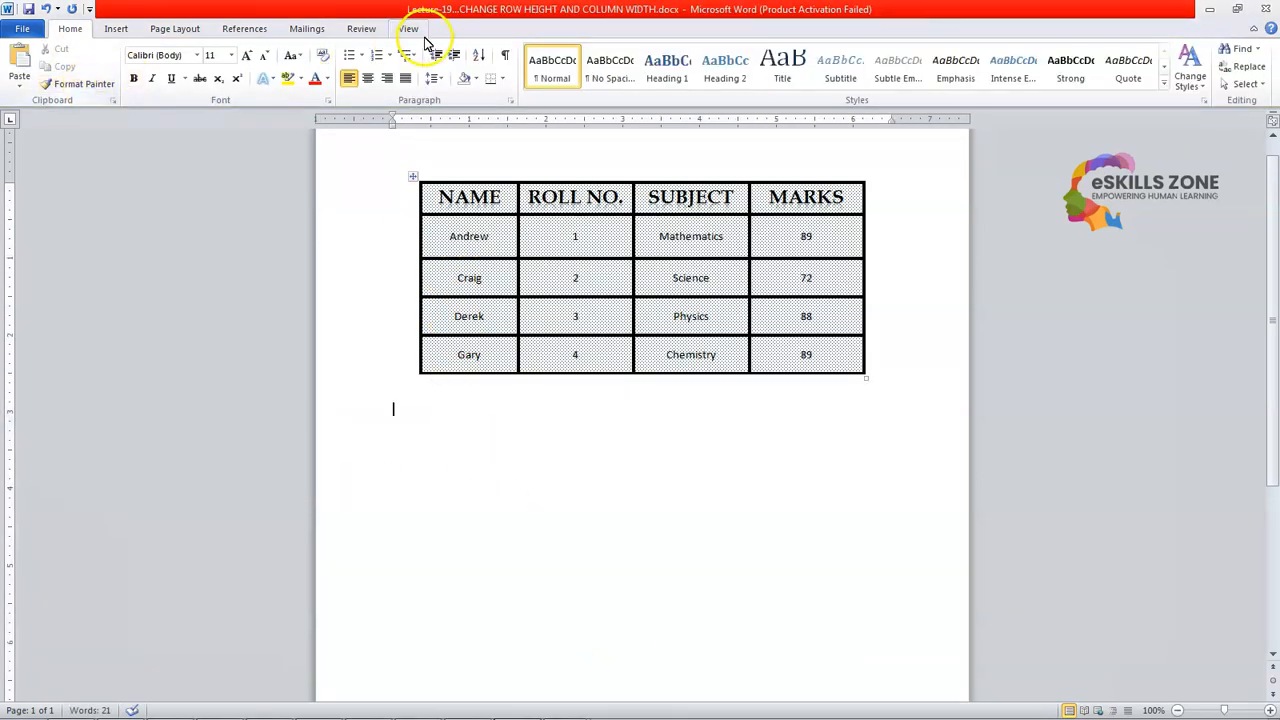
Fill the whole table with the dark blue theme color and set its shading pattern style to Clear.
left_click(536, 288)
left_click(99, 72)
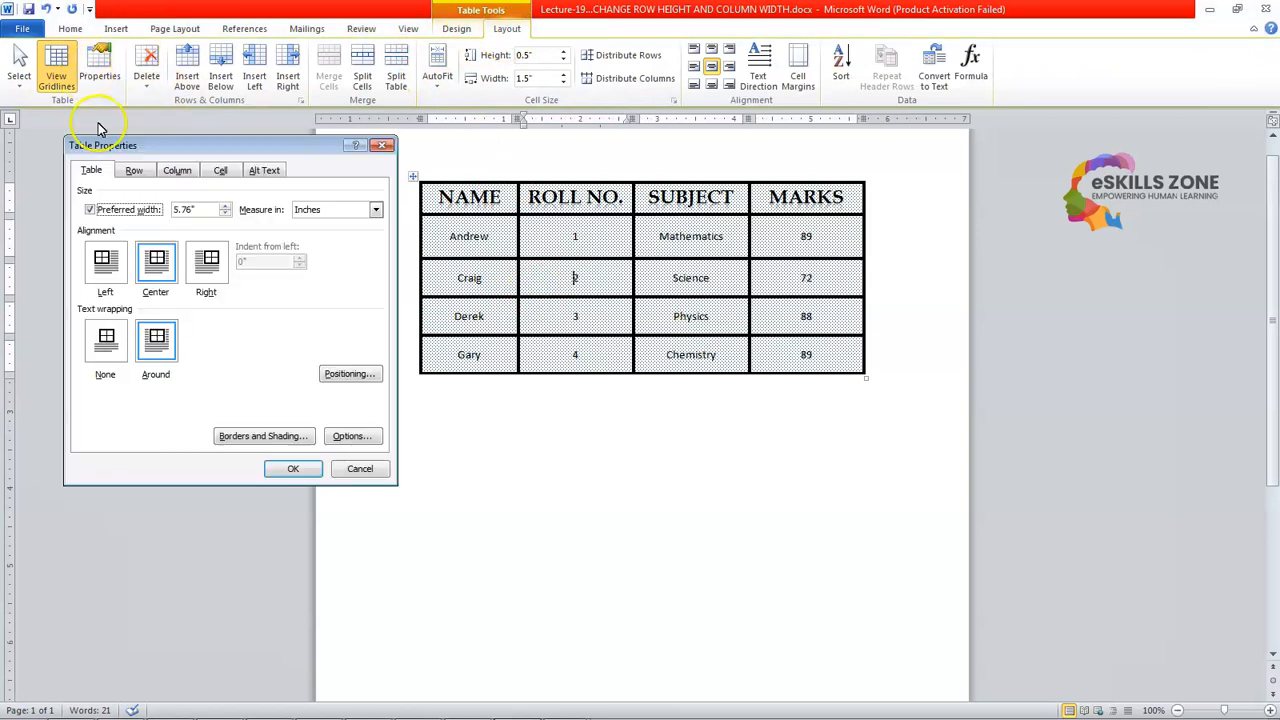
left_click(262, 436)
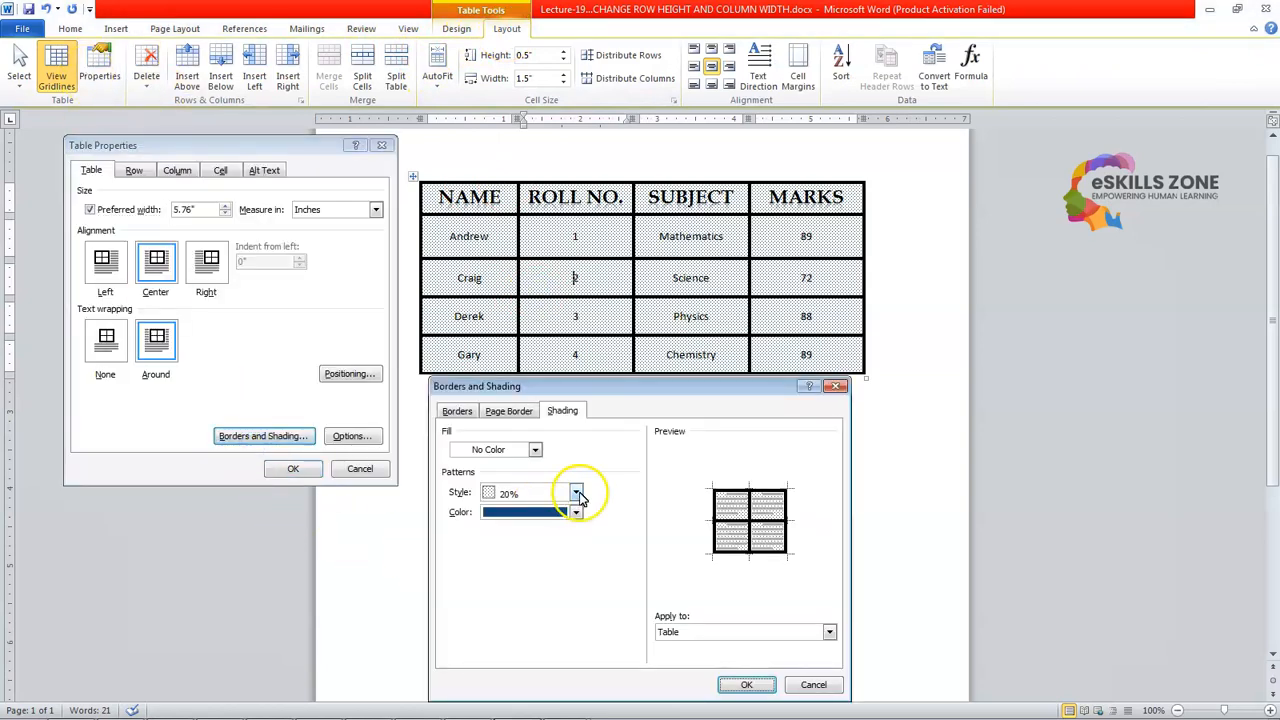
left_click(576, 492)
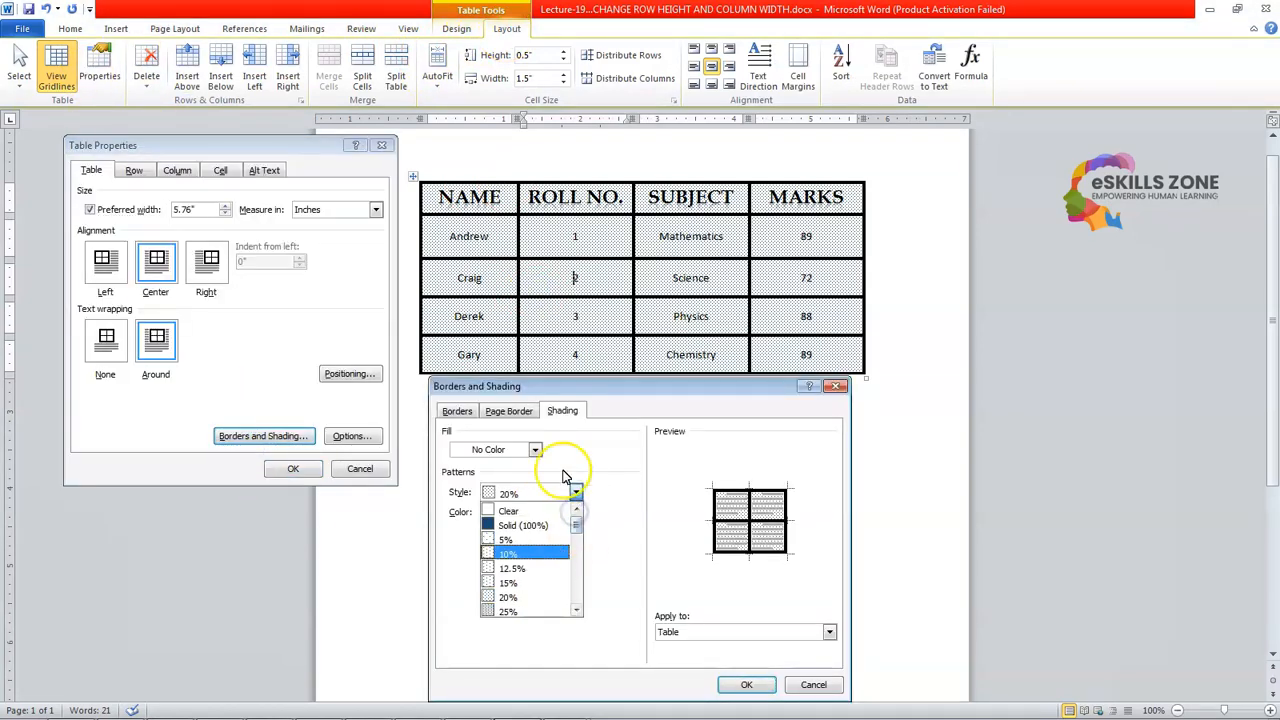
left_click(536, 450)
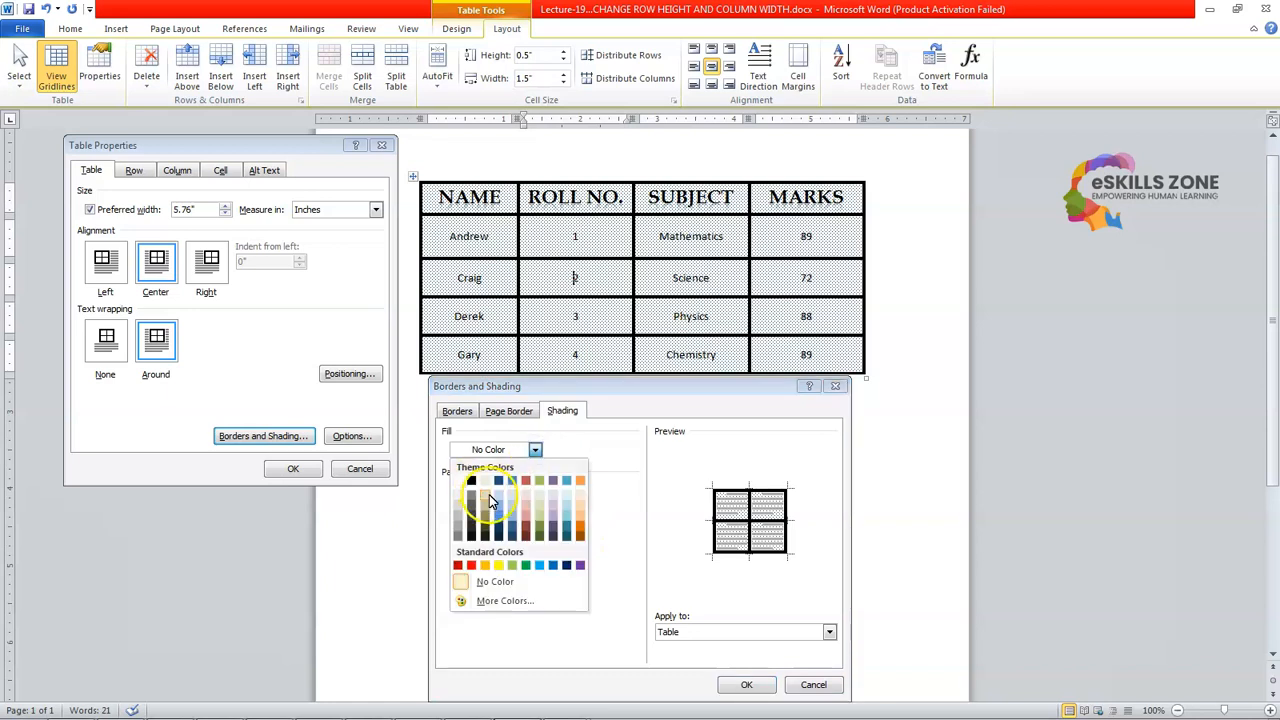
left_click(498, 480)
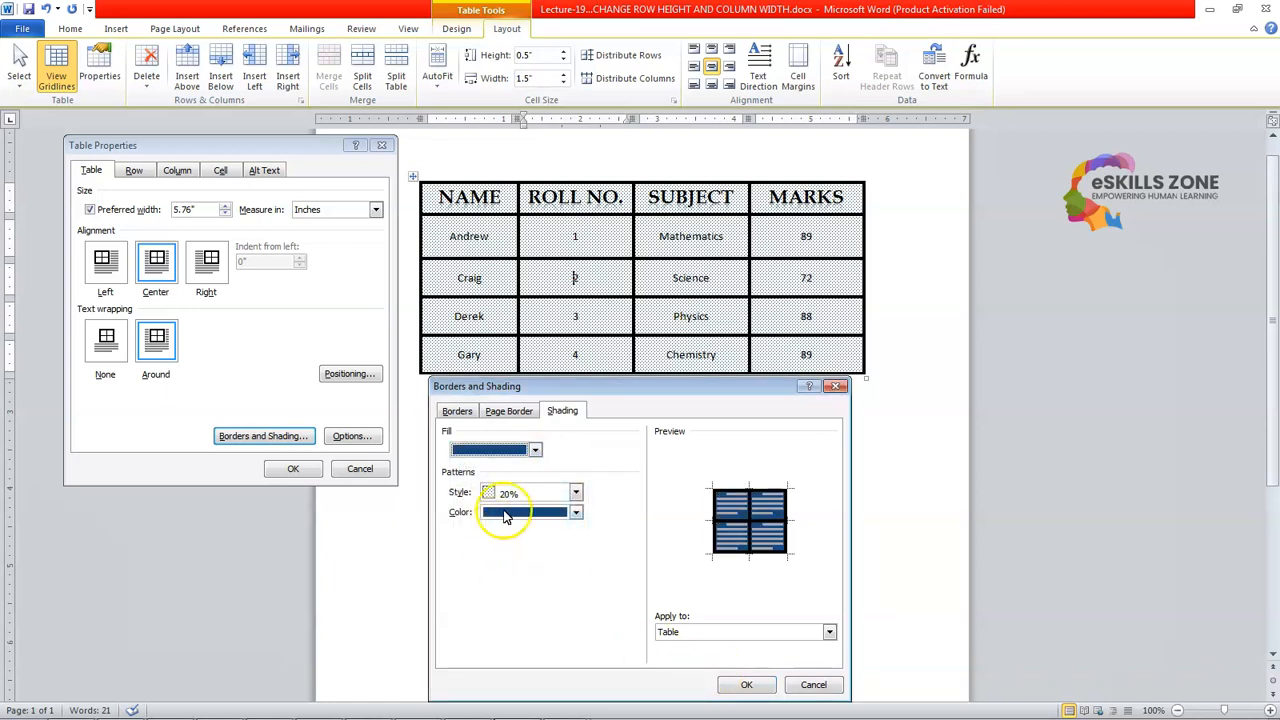
left_click(576, 493)
left_click(535, 513)
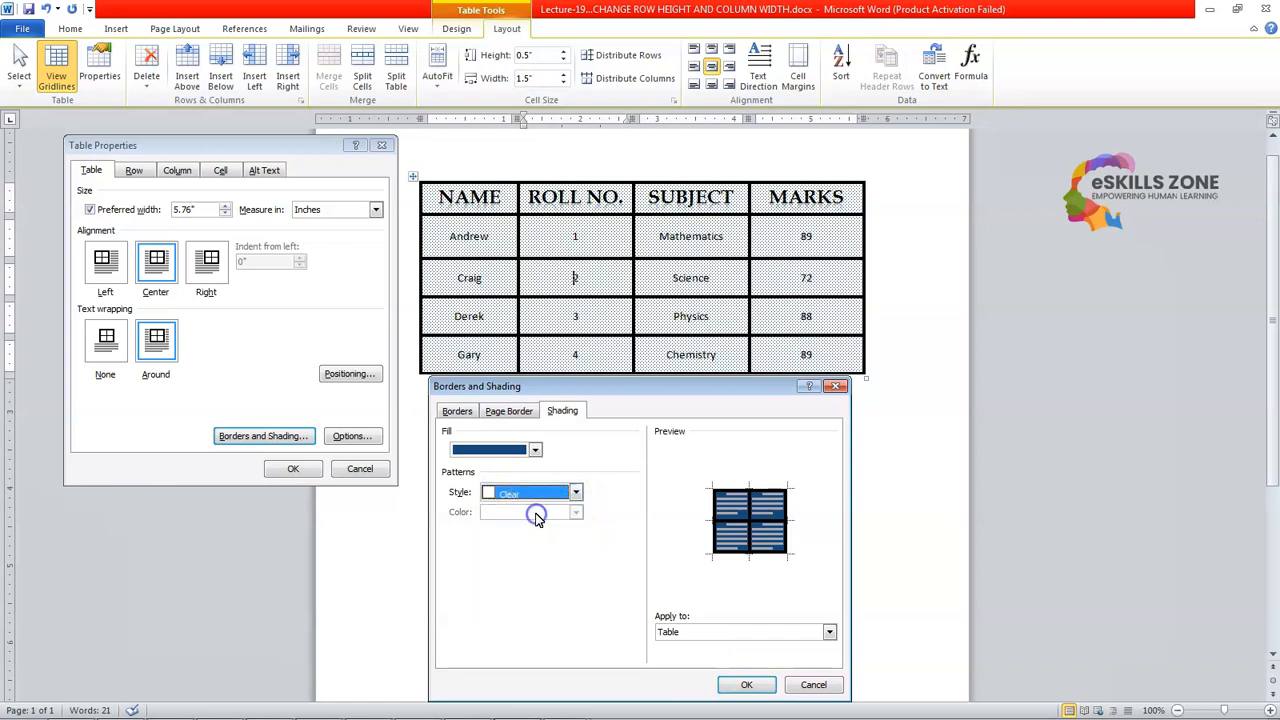
left_click(577, 494)
left_click_drag(583, 523, 572, 494)
left_click(576, 493)
left_click(747, 685)
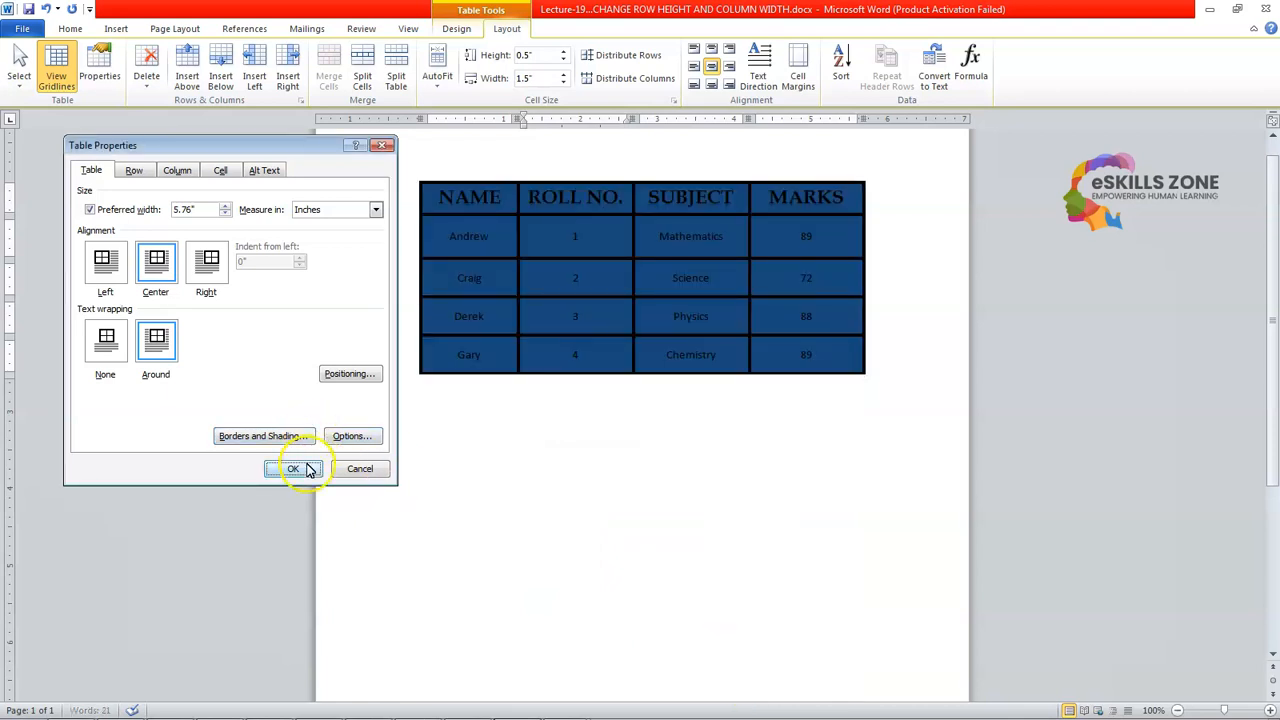
left_click(293, 468)
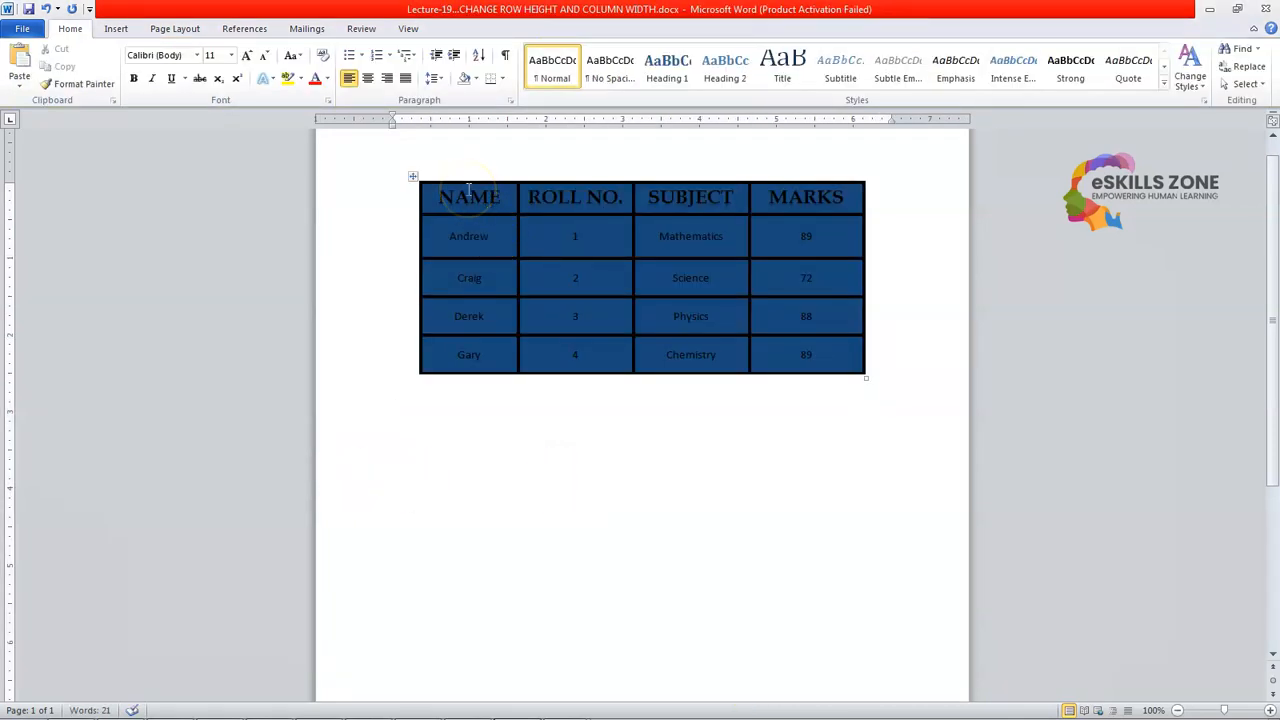
Select all the table's cells and change their fill to the standard Blue color.
left_click_drag(468, 190, 806, 349)
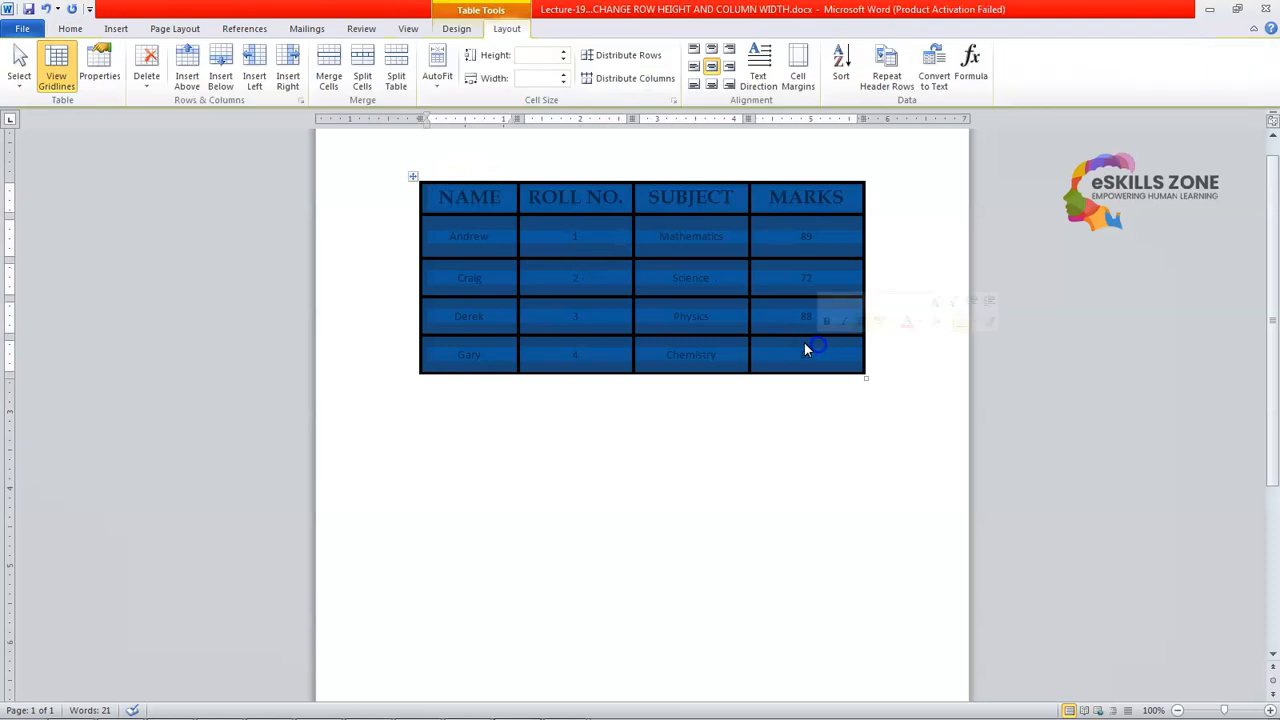
left_click(104, 72)
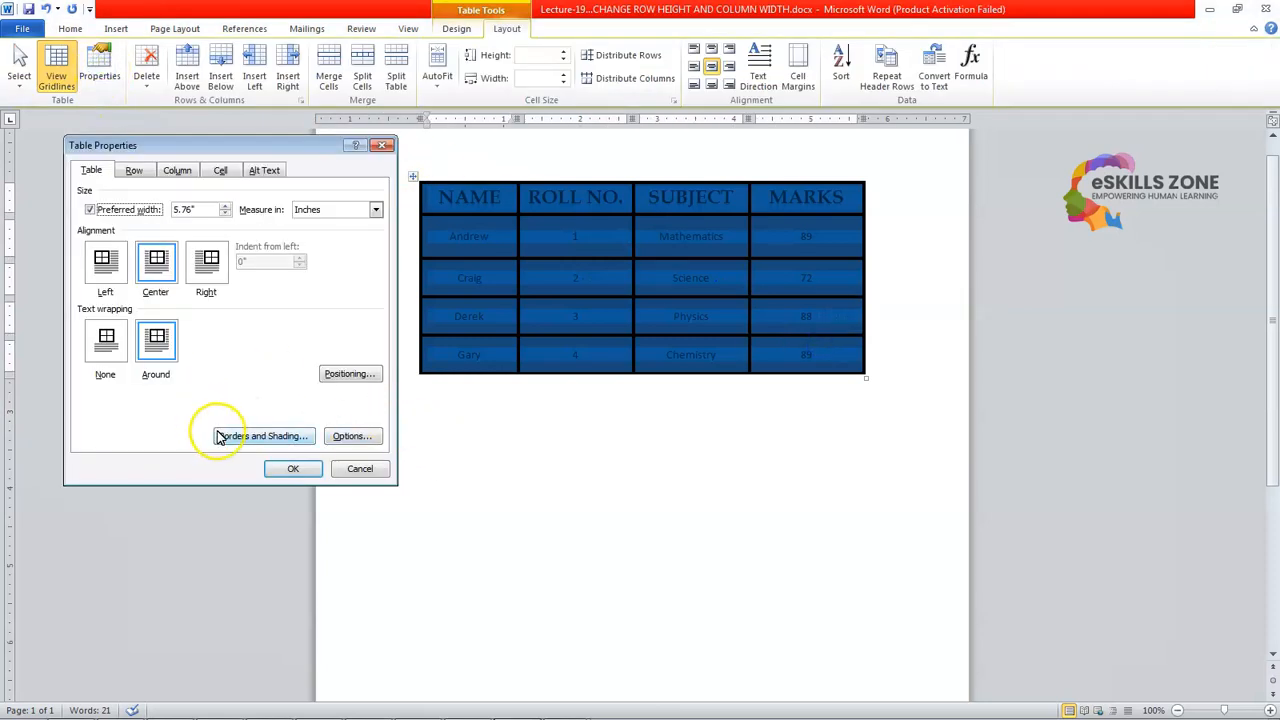
left_click(222, 436)
left_click(534, 450)
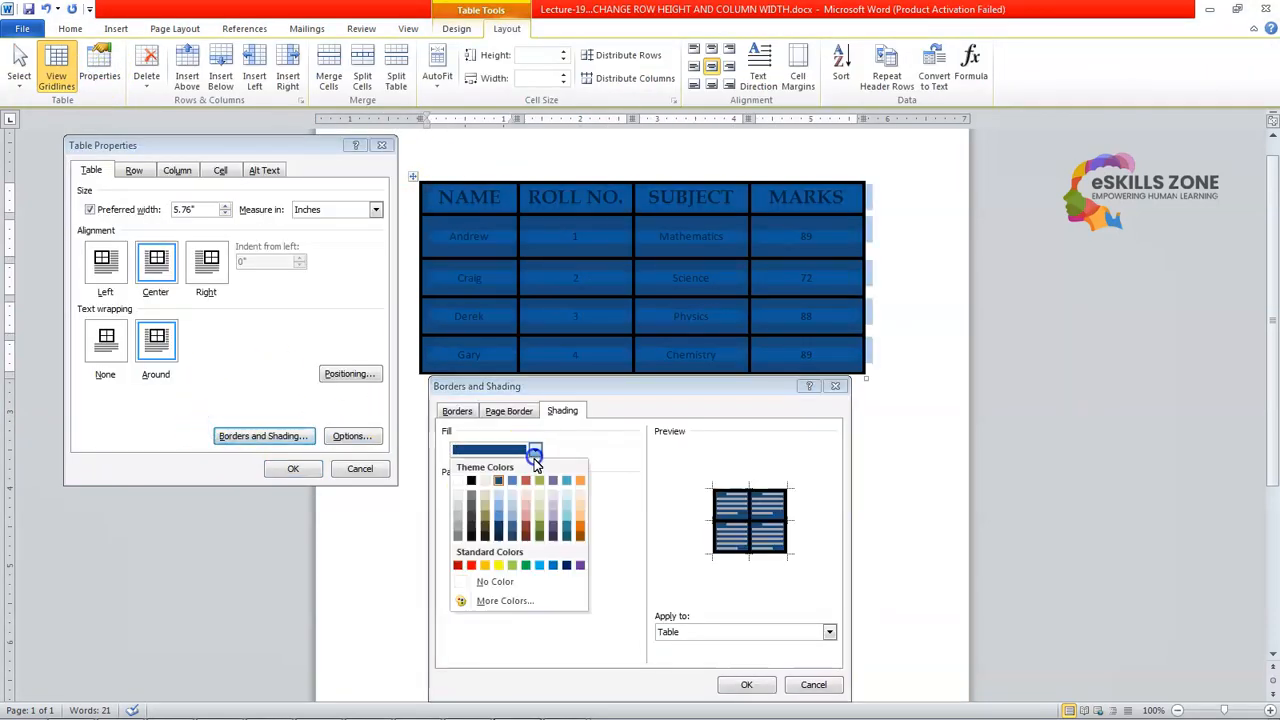
left_click(554, 566)
left_click(746, 684)
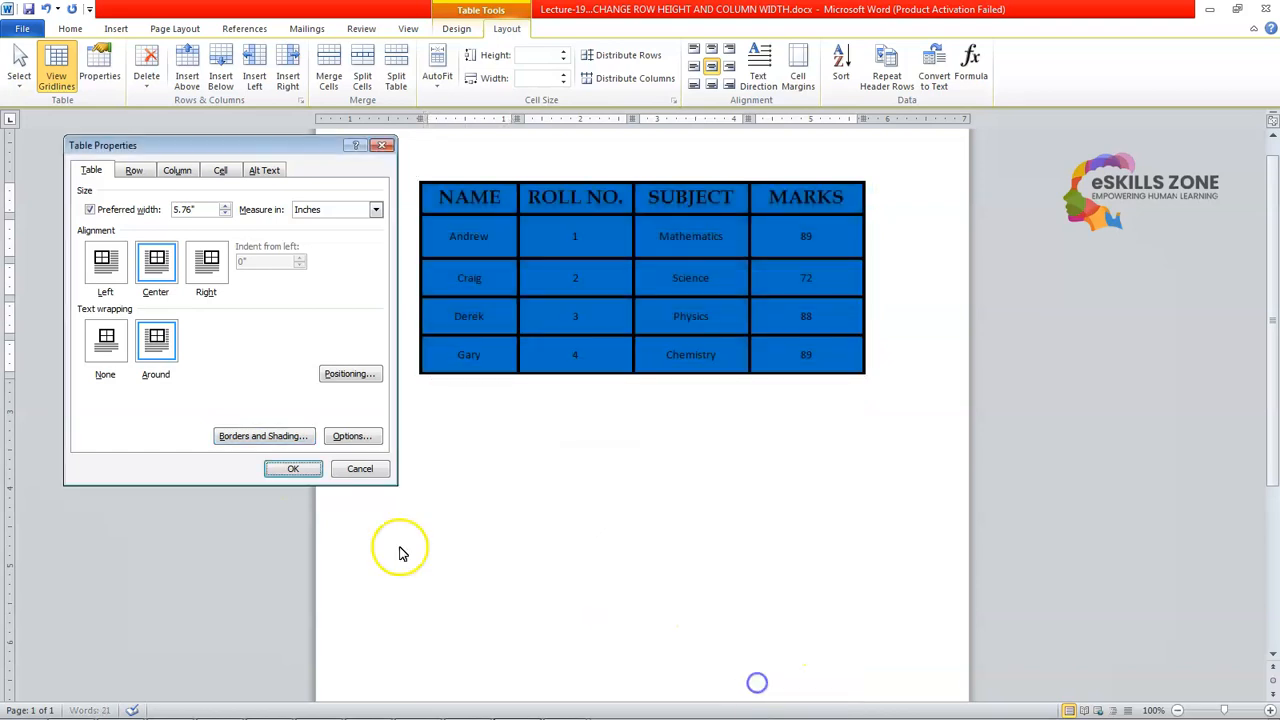
left_click(292, 469)
left_click(535, 468)
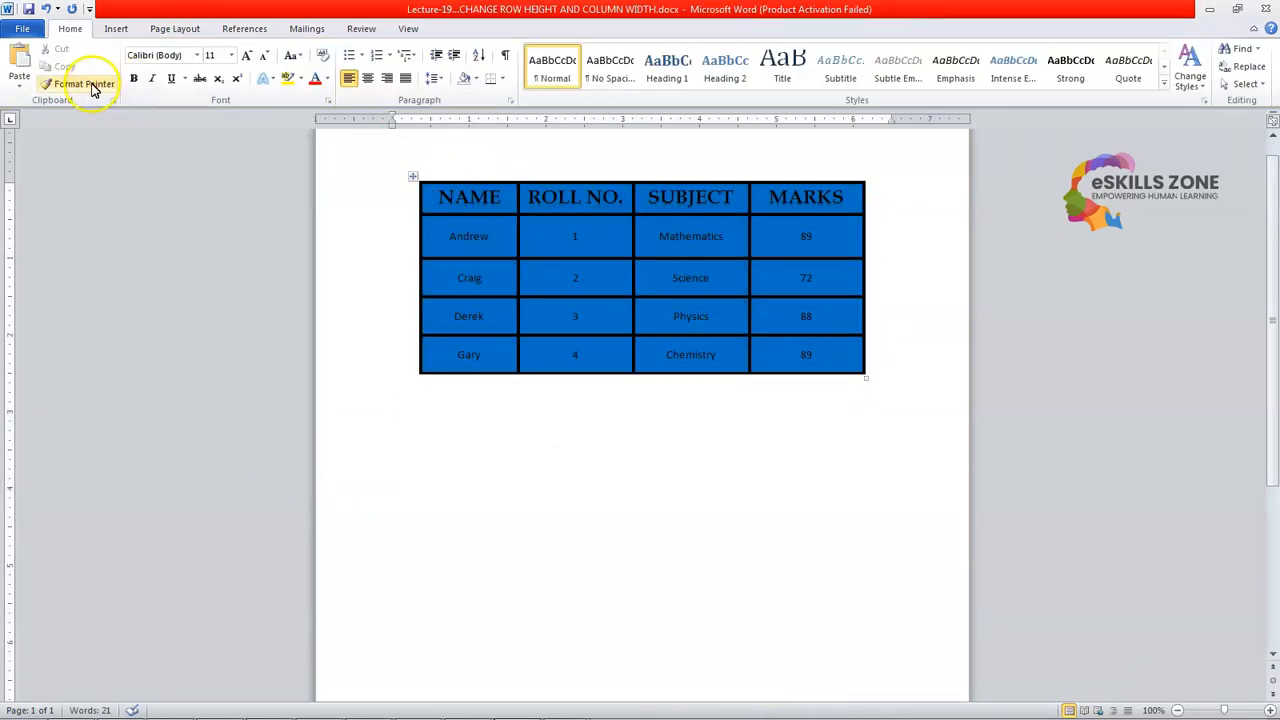
Change the fill of the whole table to a light aqua theme color and close the table properties.
left_click(598, 292)
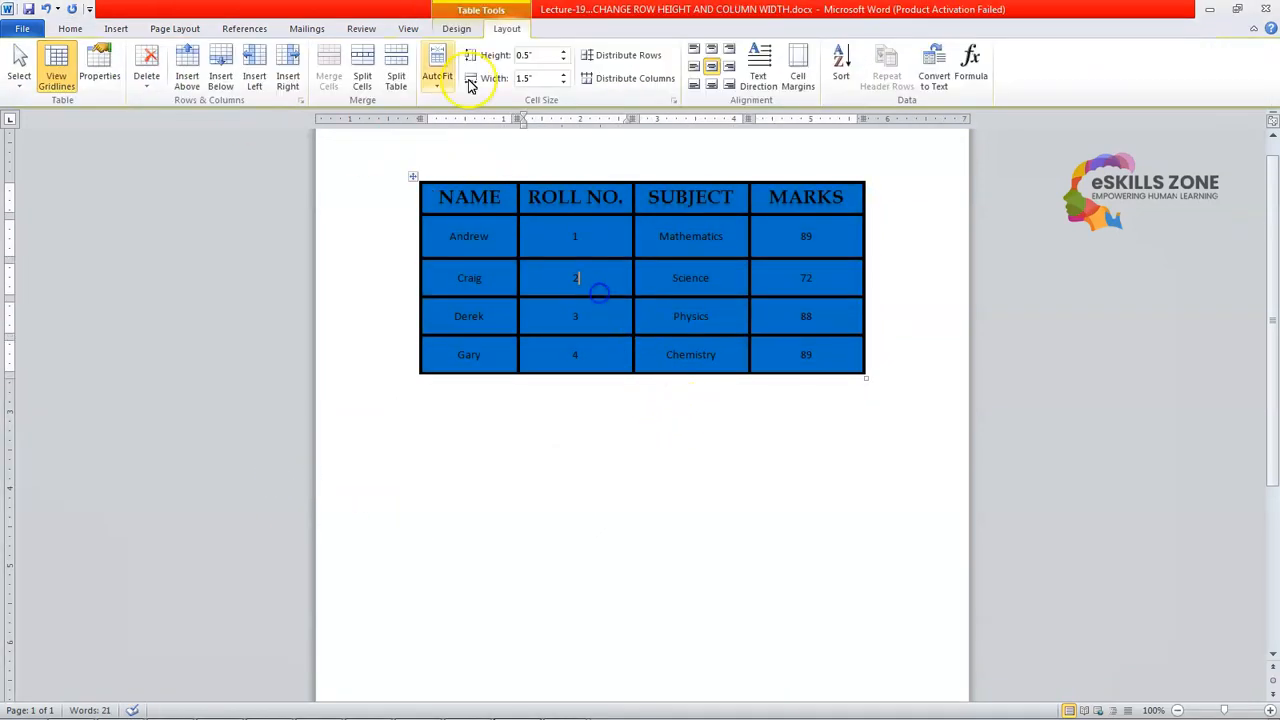
left_click(103, 77)
left_click(291, 437)
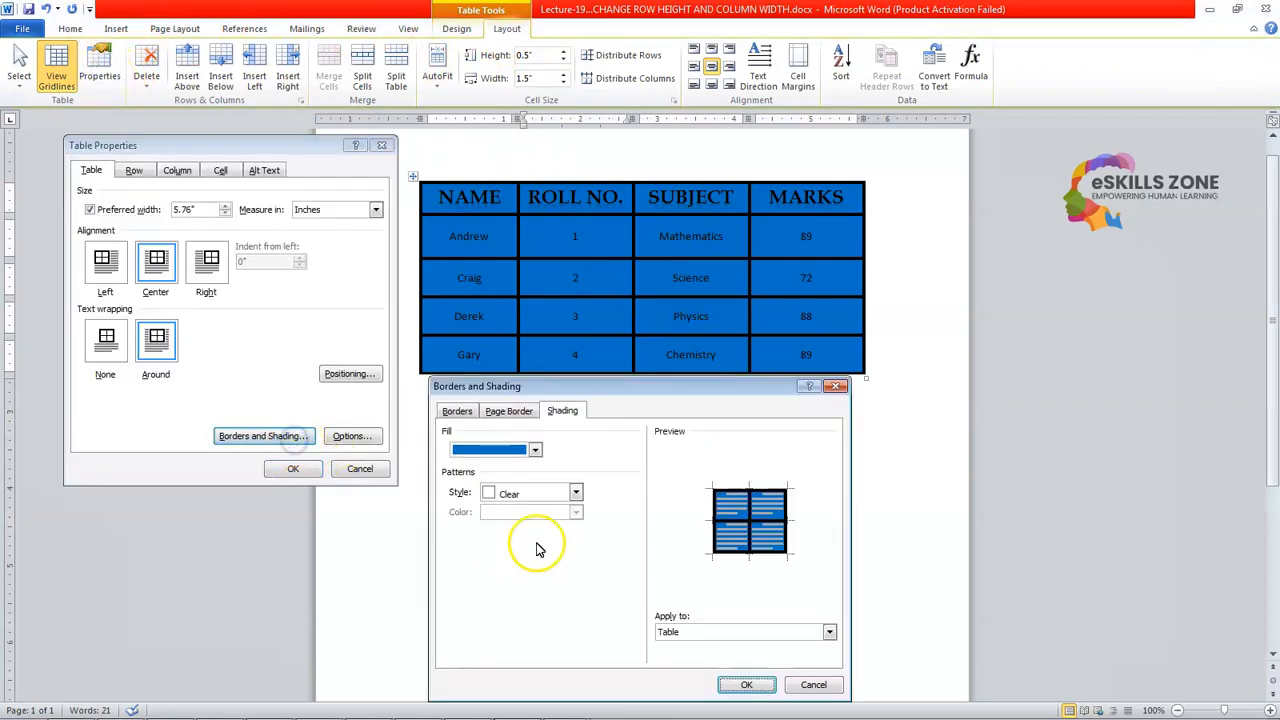
left_click(535, 452)
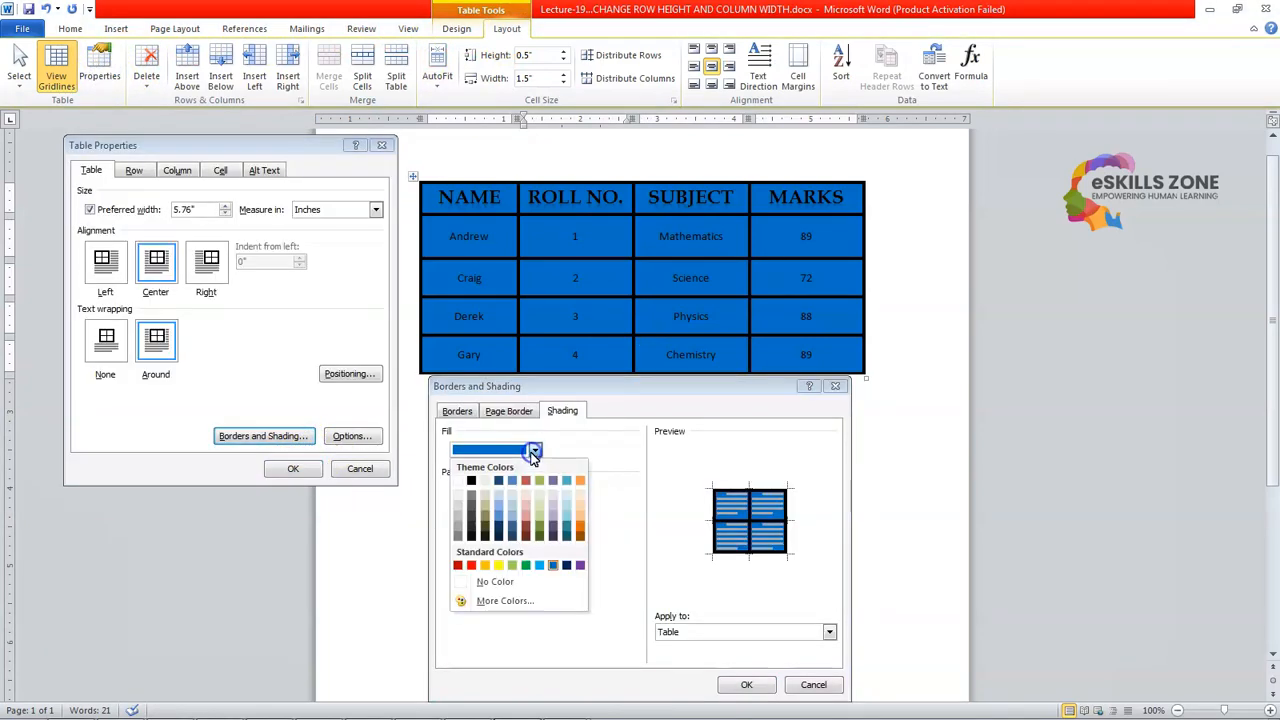
left_click(567, 511)
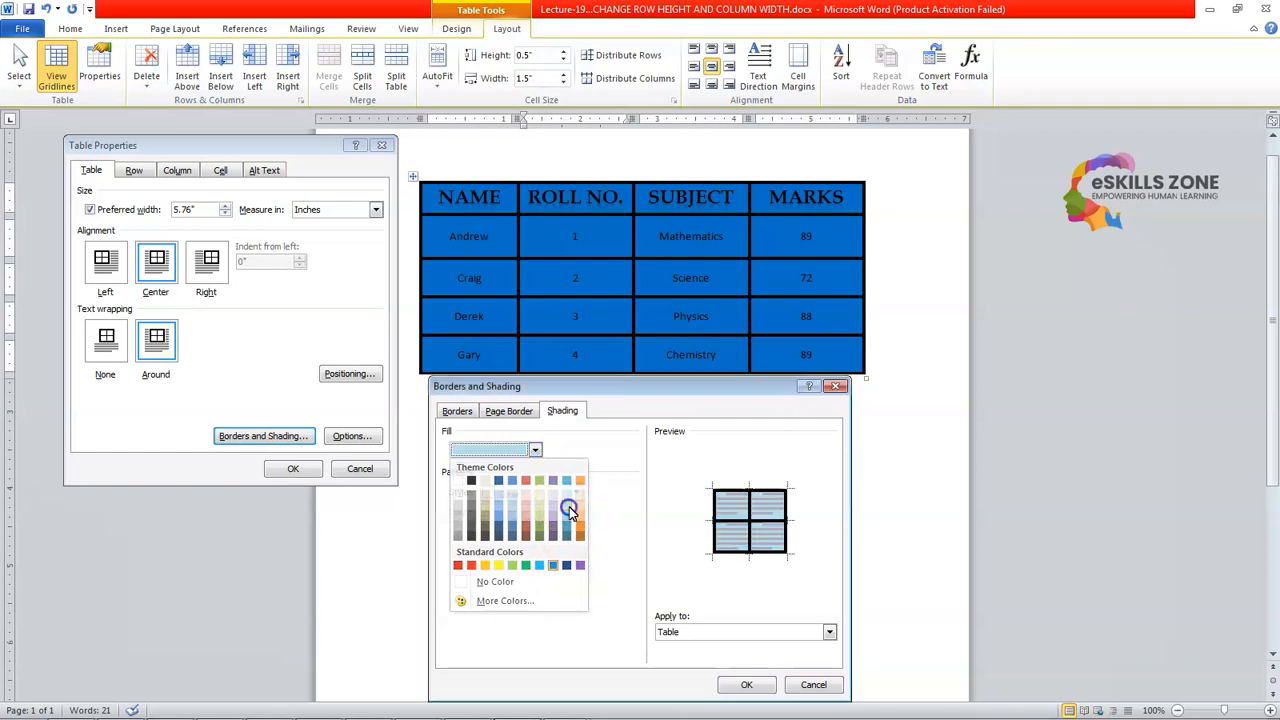
left_click(765, 685)
left_click(306, 469)
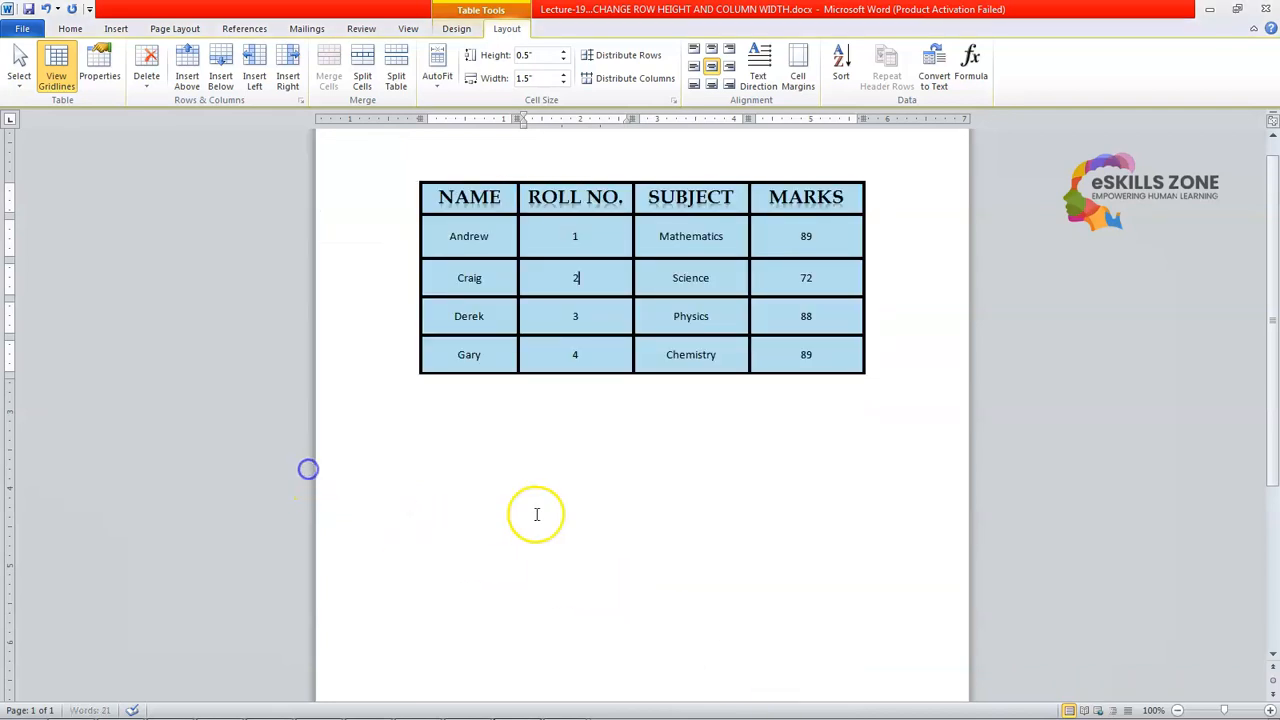
left_click(573, 514)
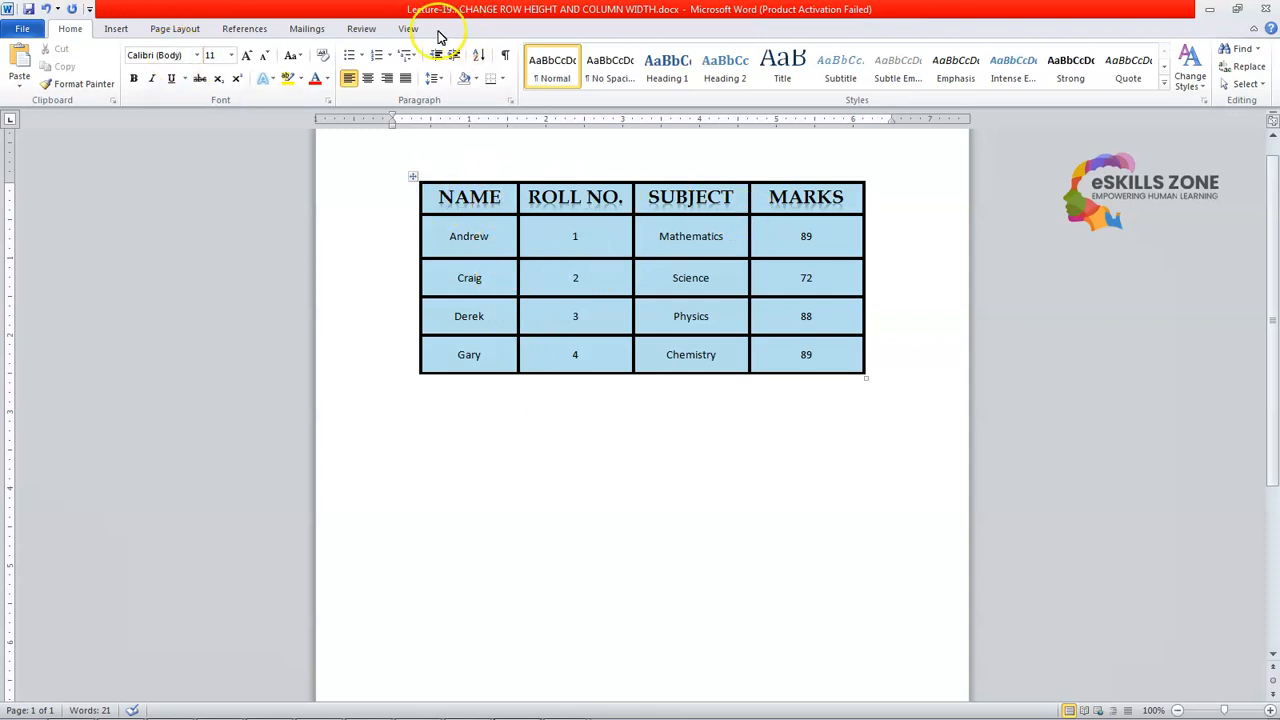
Open the border settings for the whole table and give all its borders the standard Dark Blue color and a 2 ¼ pt width.
left_click(558, 279)
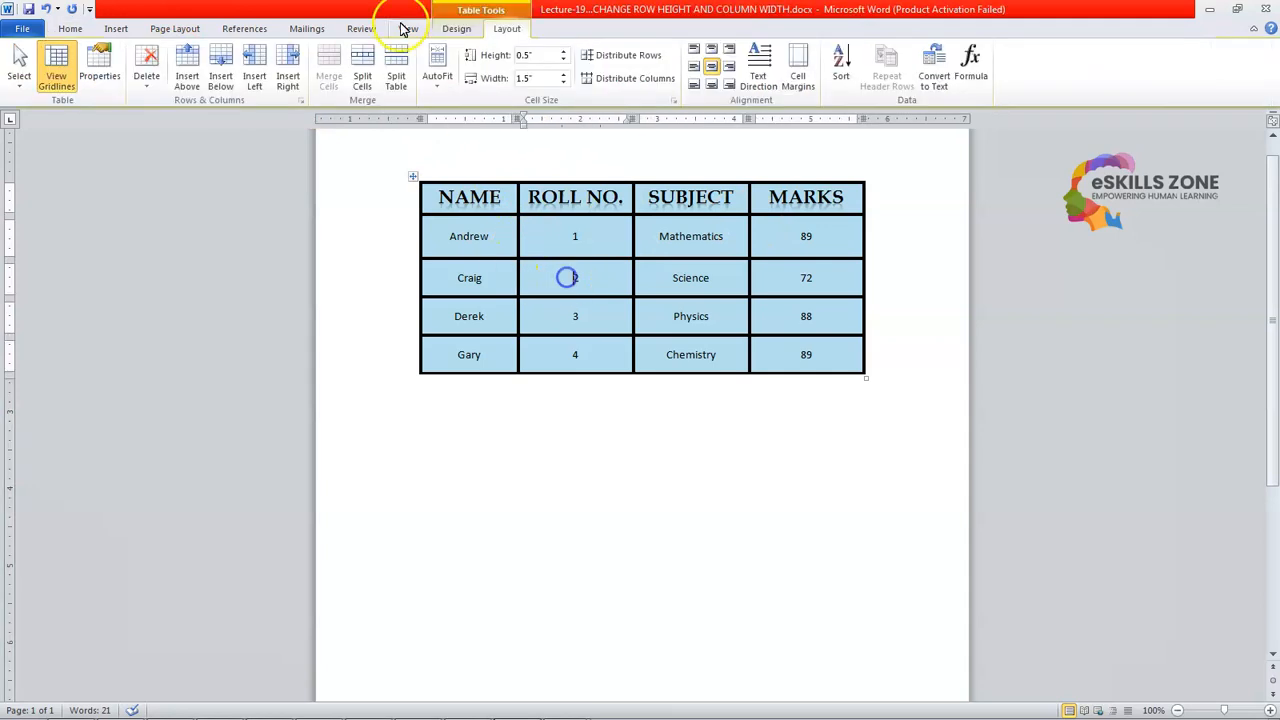
left_click(96, 72)
left_click_drag(251, 146, 232, 139)
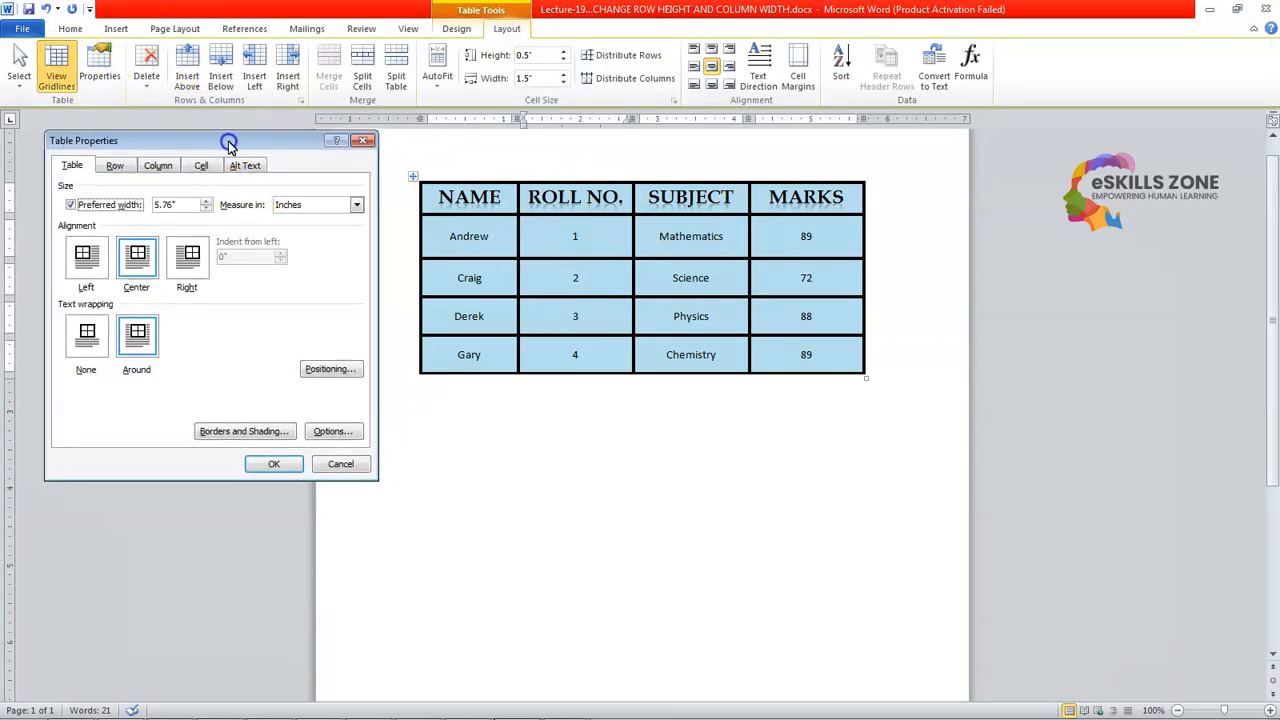
left_click(244, 430)
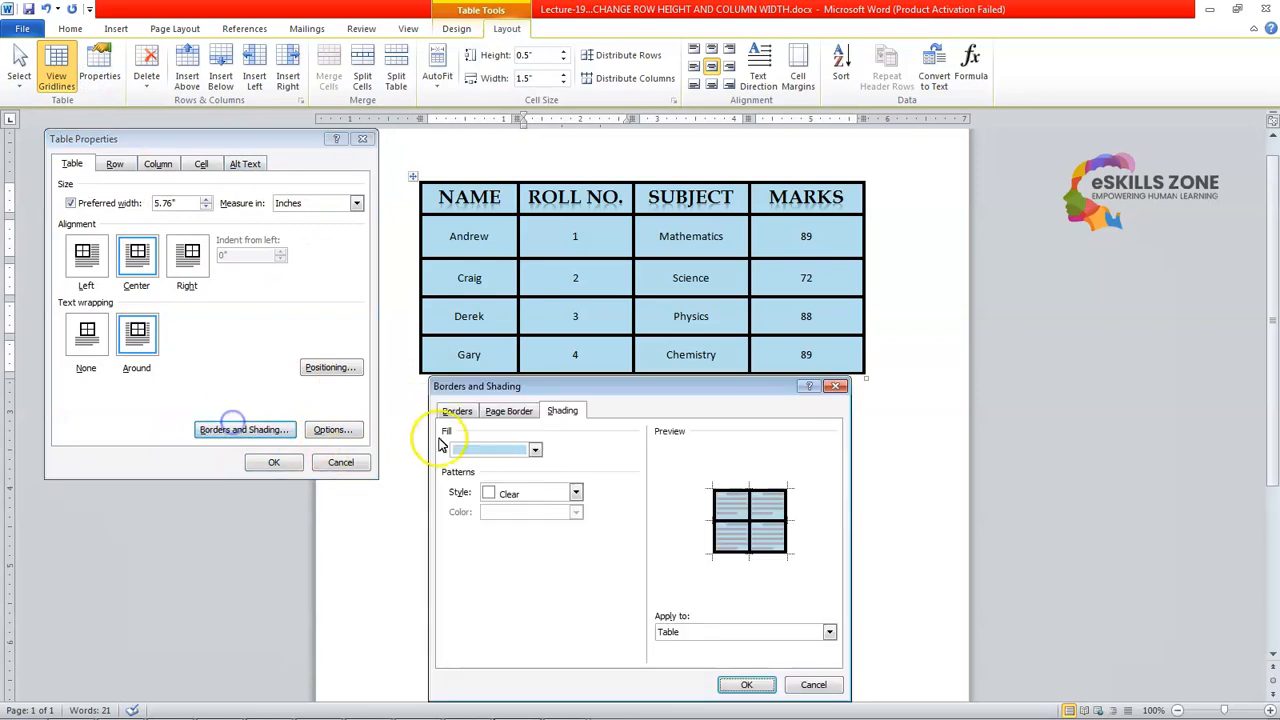
left_click(520, 412)
left_click(455, 411)
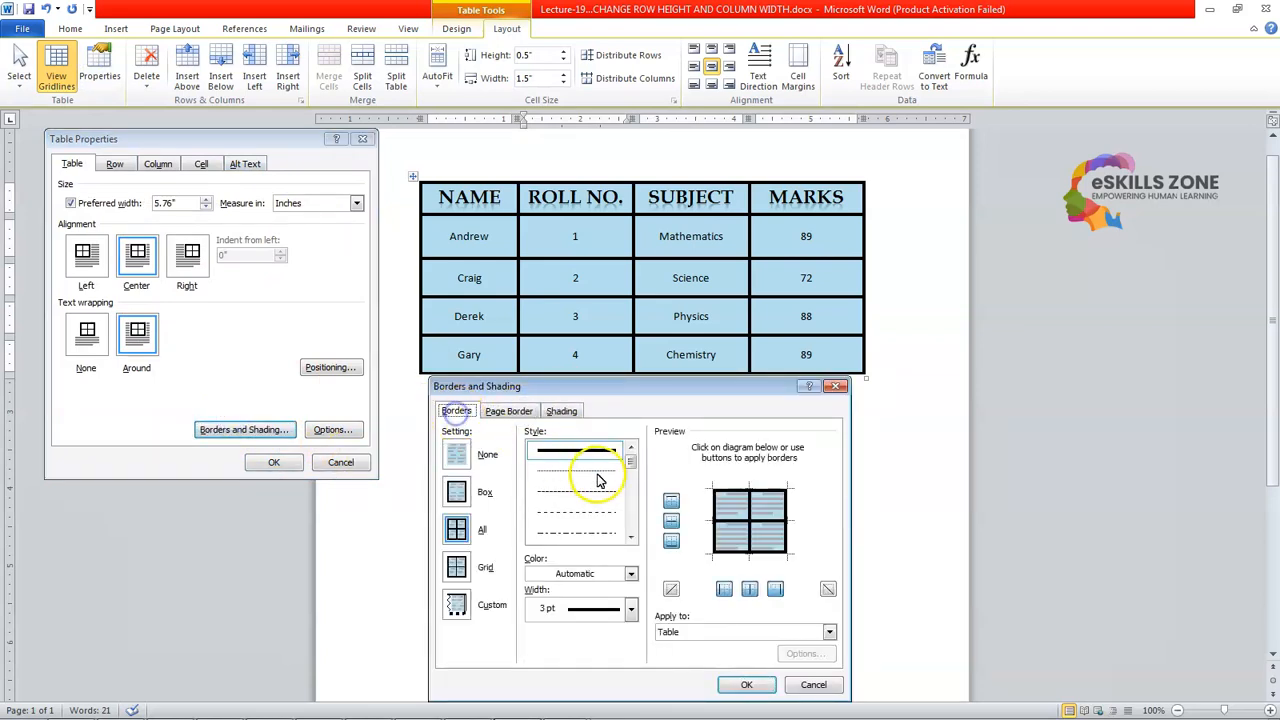
left_click(629, 574)
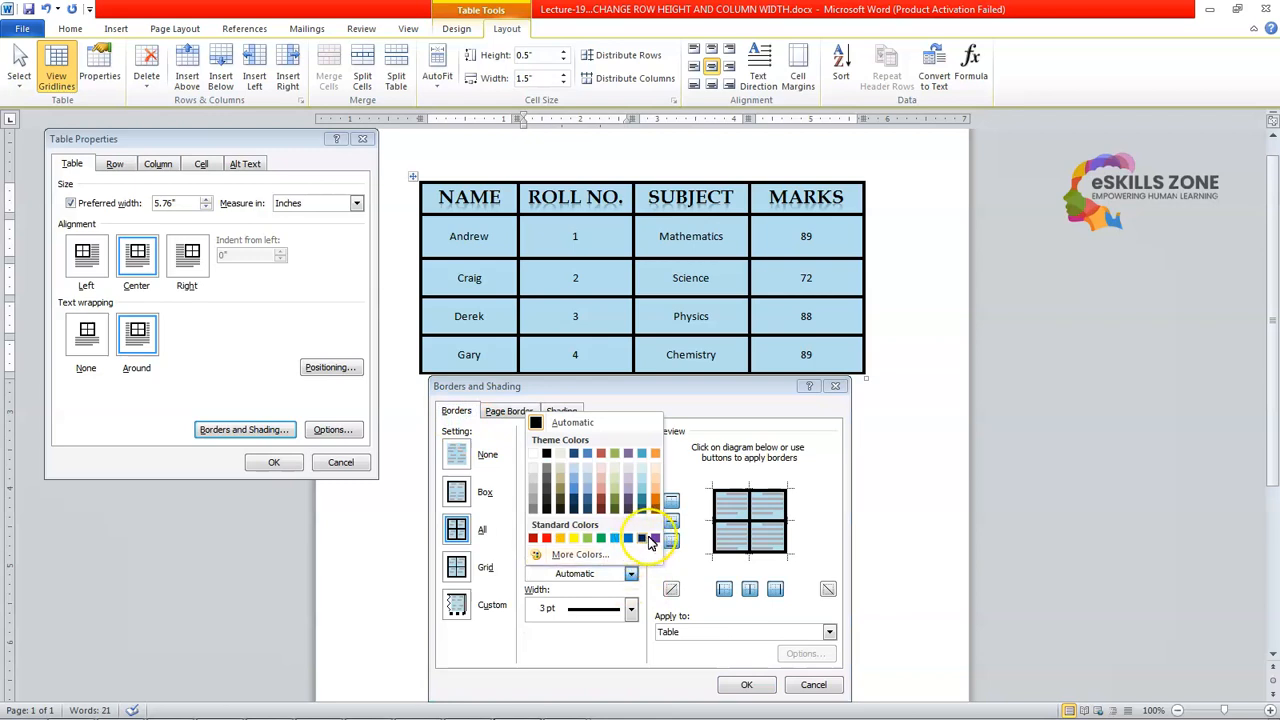
left_click(650, 539)
left_click(630, 609)
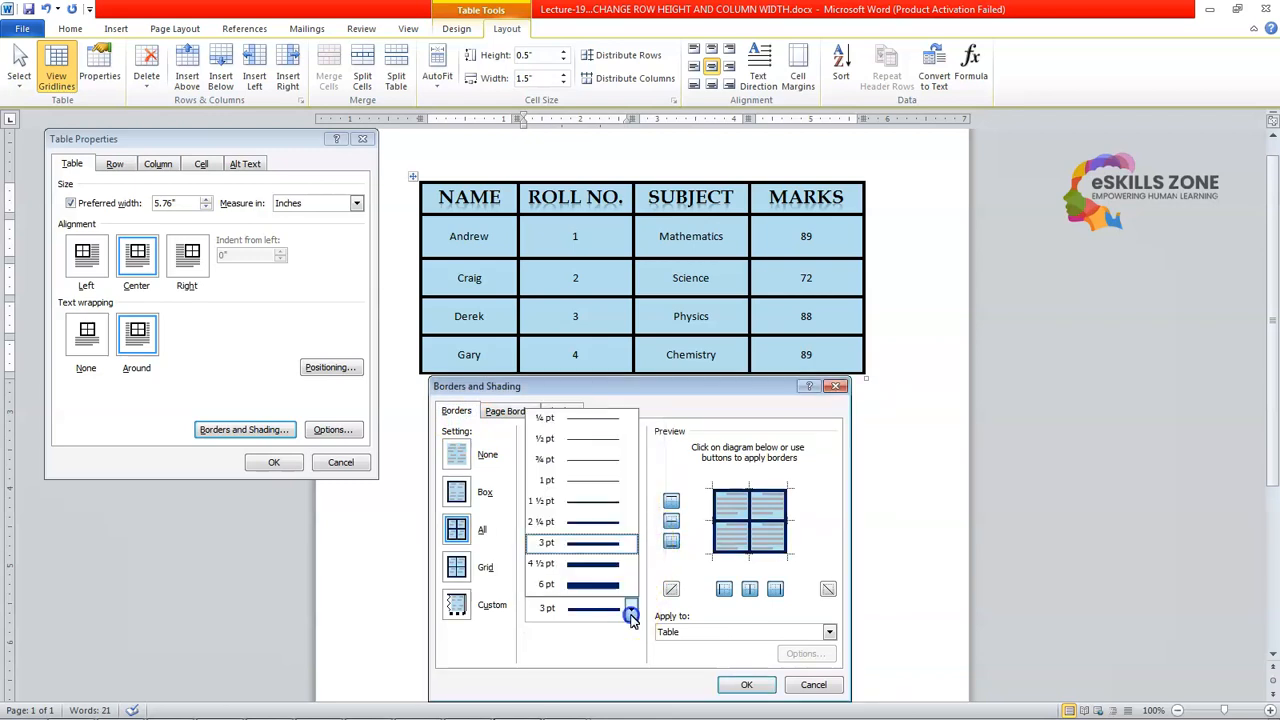
left_click(591, 522)
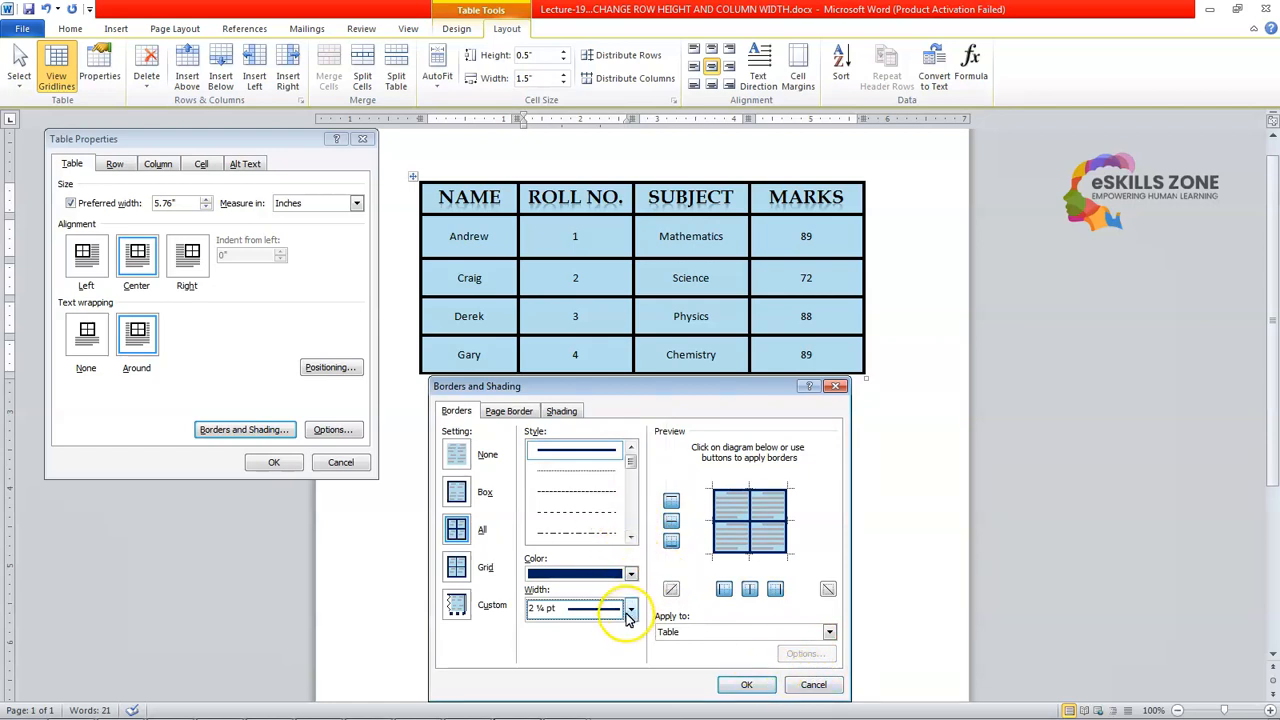
Try red for the table's borders, switch them to the standard Green color, and apply the table properties.
left_click(631, 573)
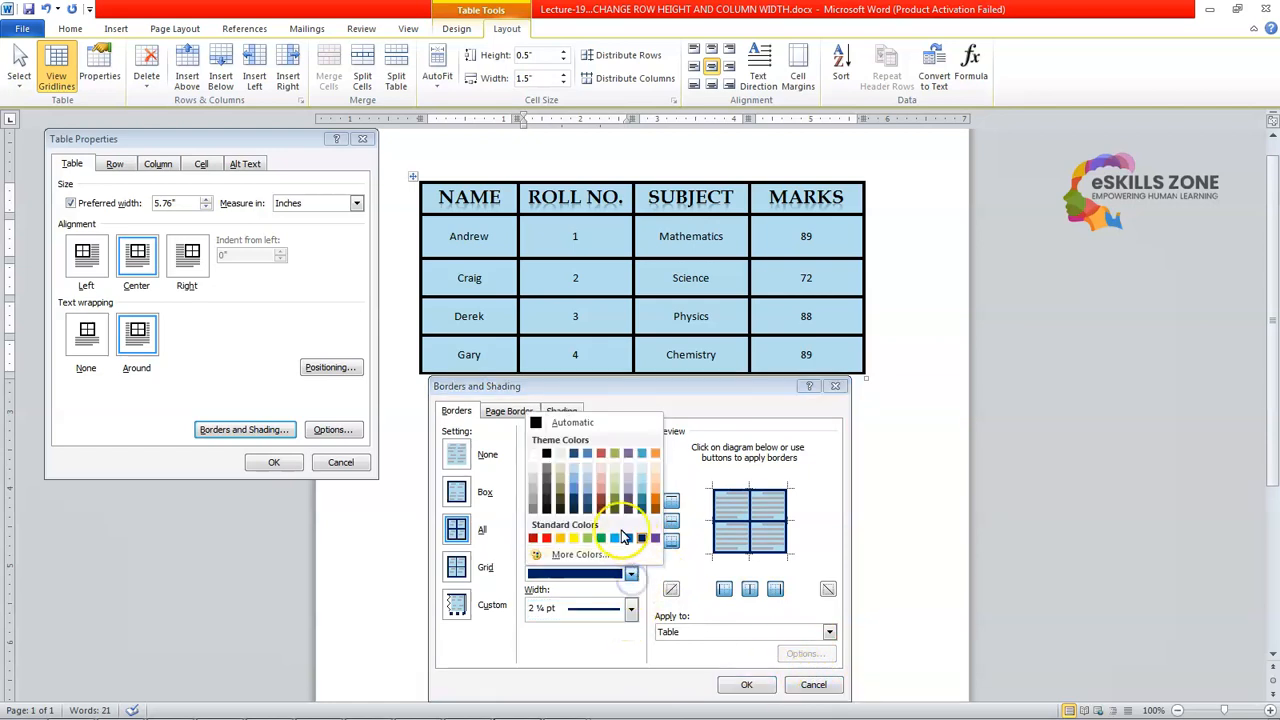
left_click(541, 539)
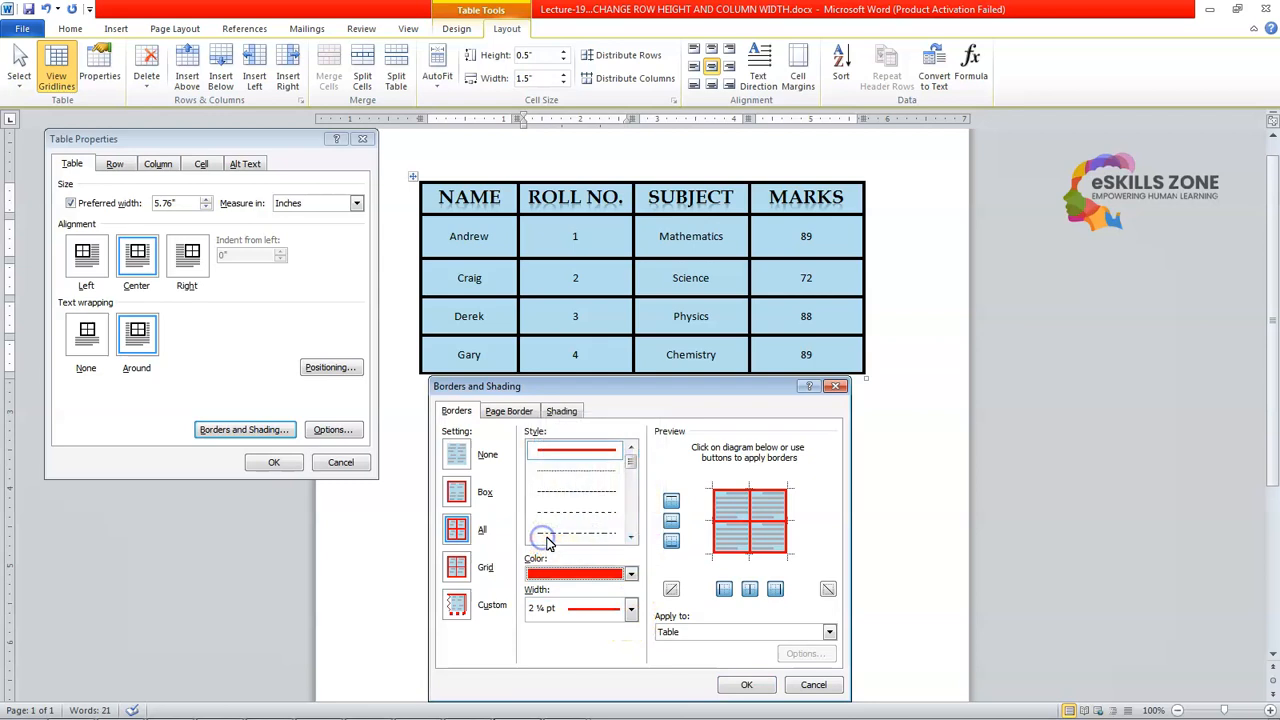
left_click(631, 573)
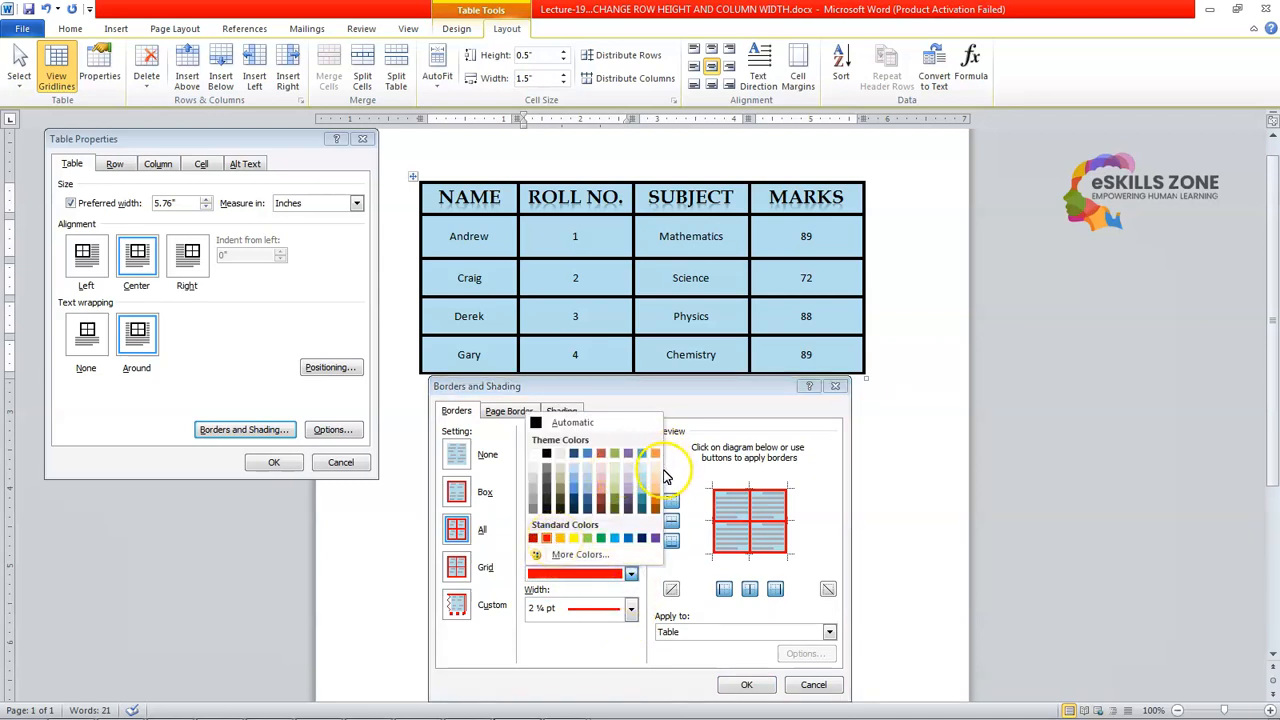
left_click(601, 539)
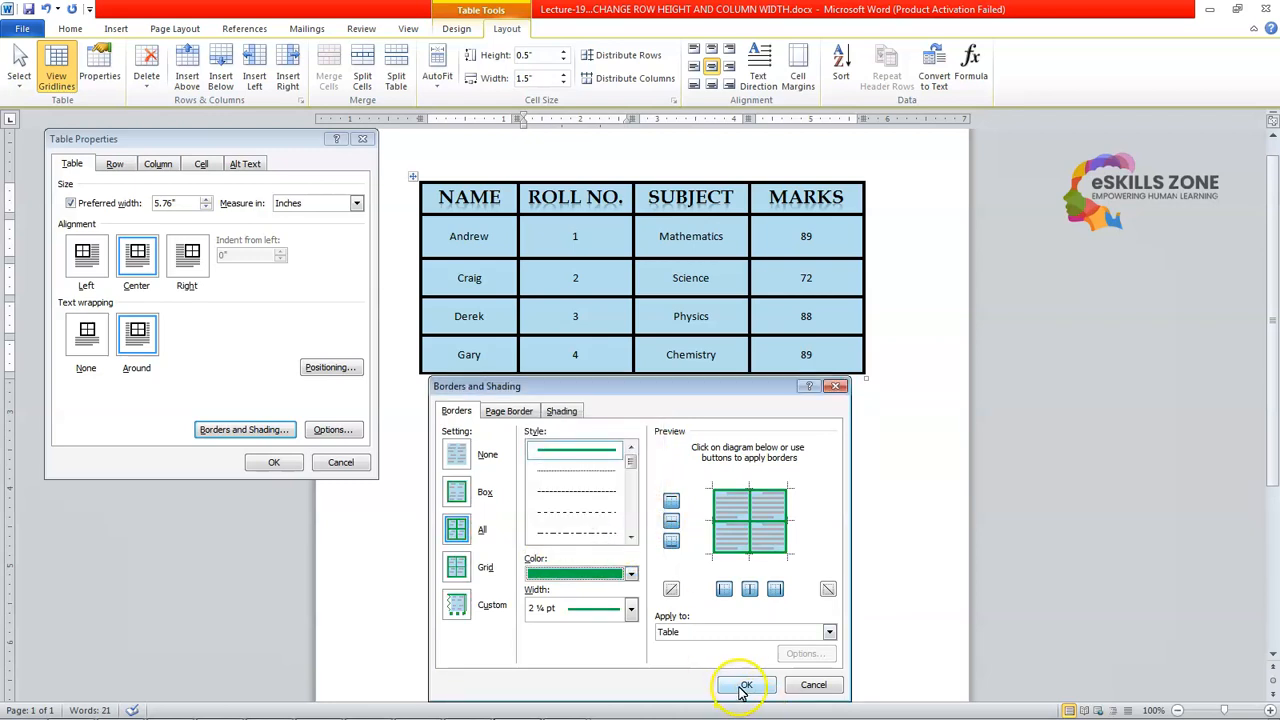
left_click(631, 574)
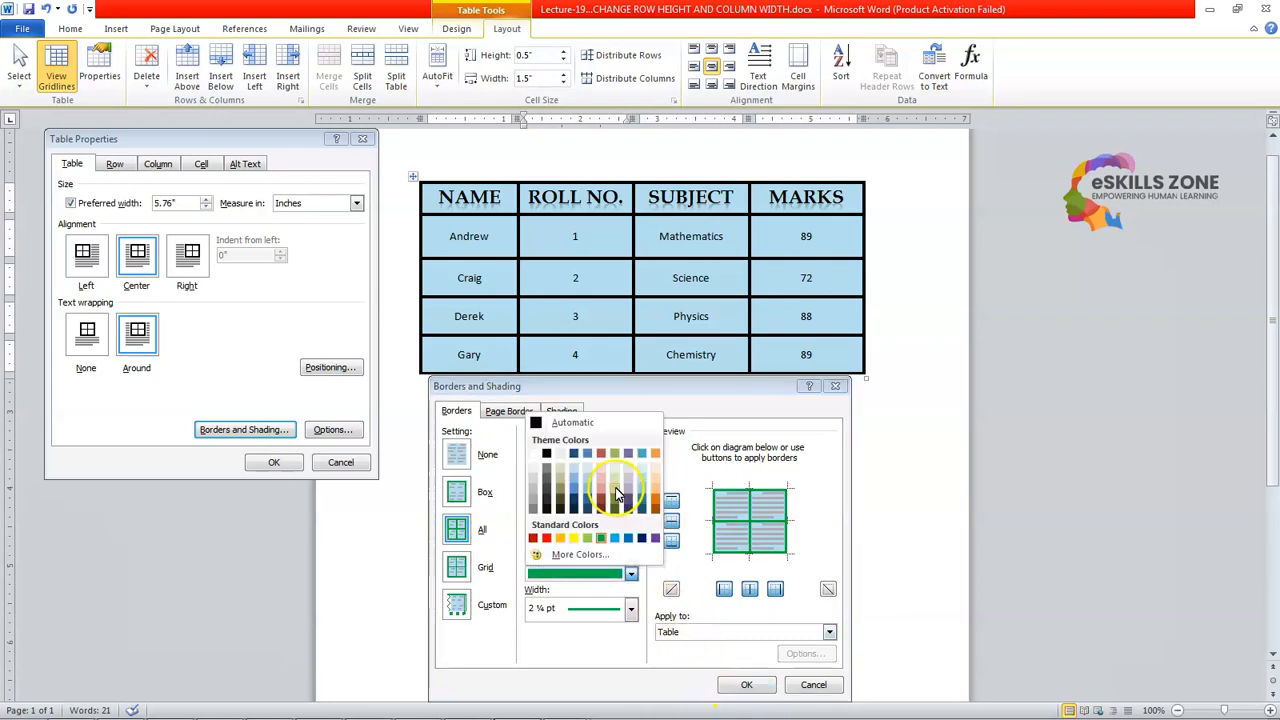
left_click(601, 540)
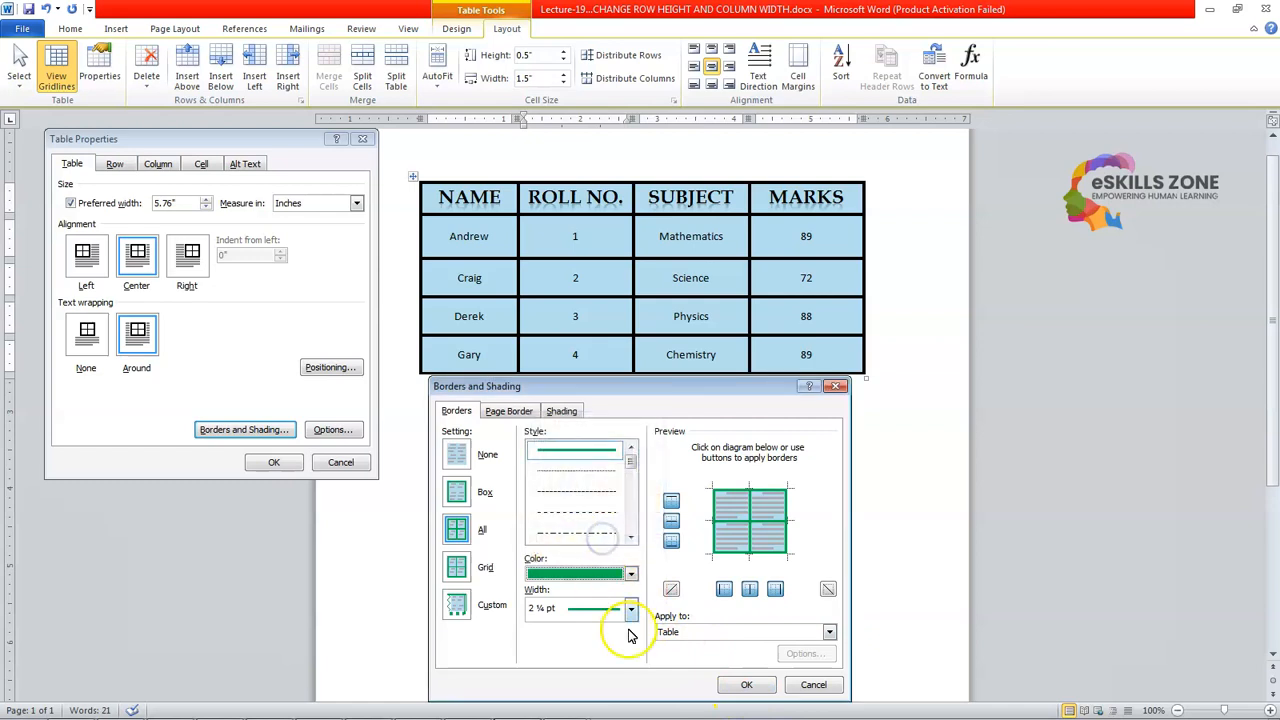
left_click(746, 684)
left_click(273, 462)
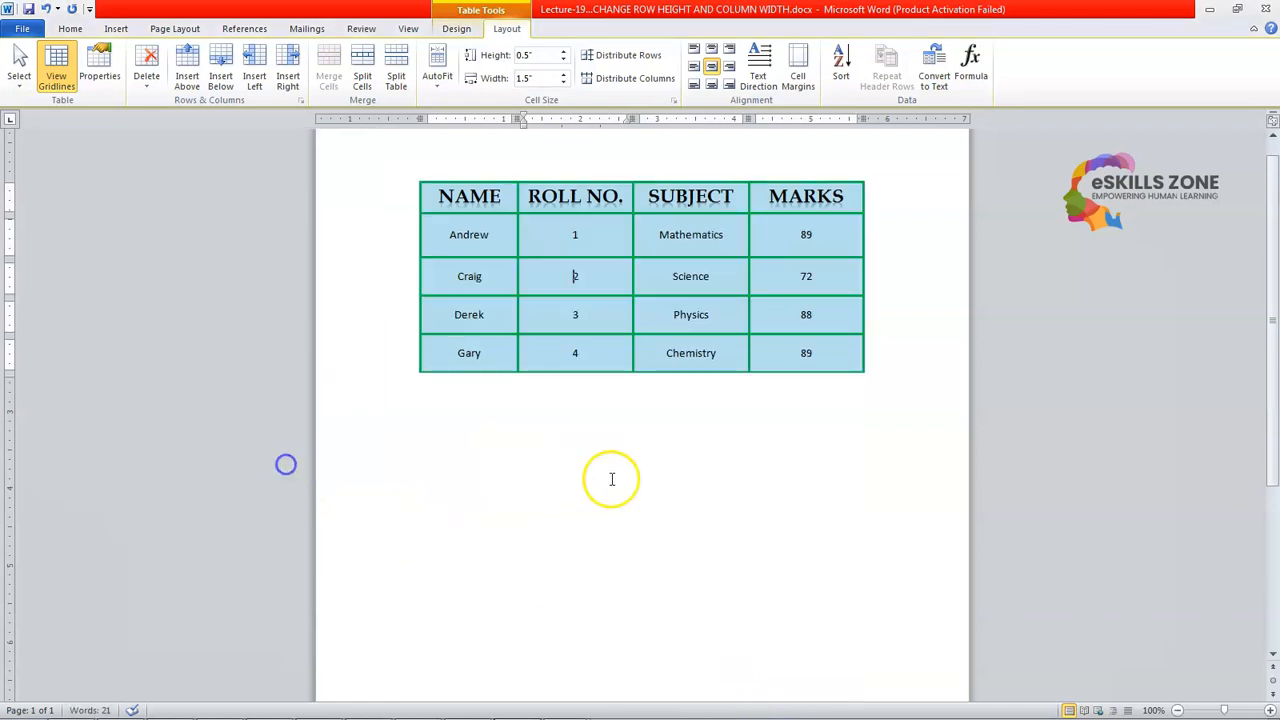
left_click(611, 477)
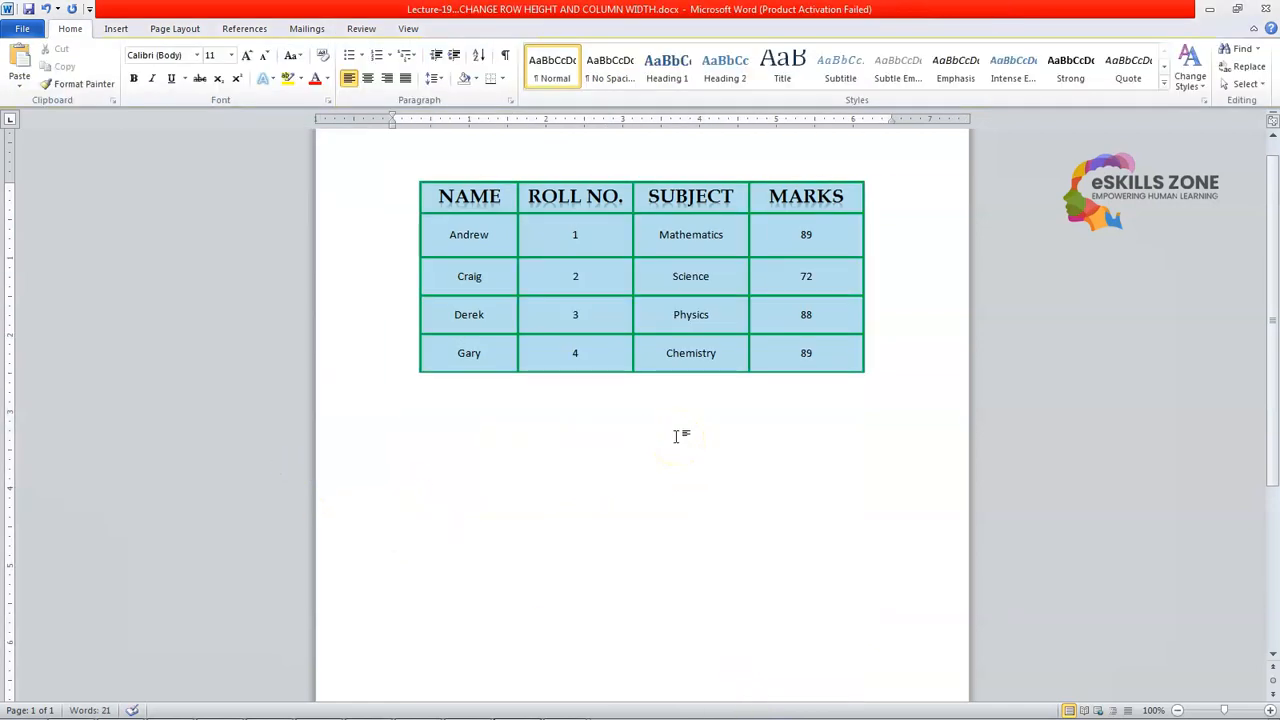